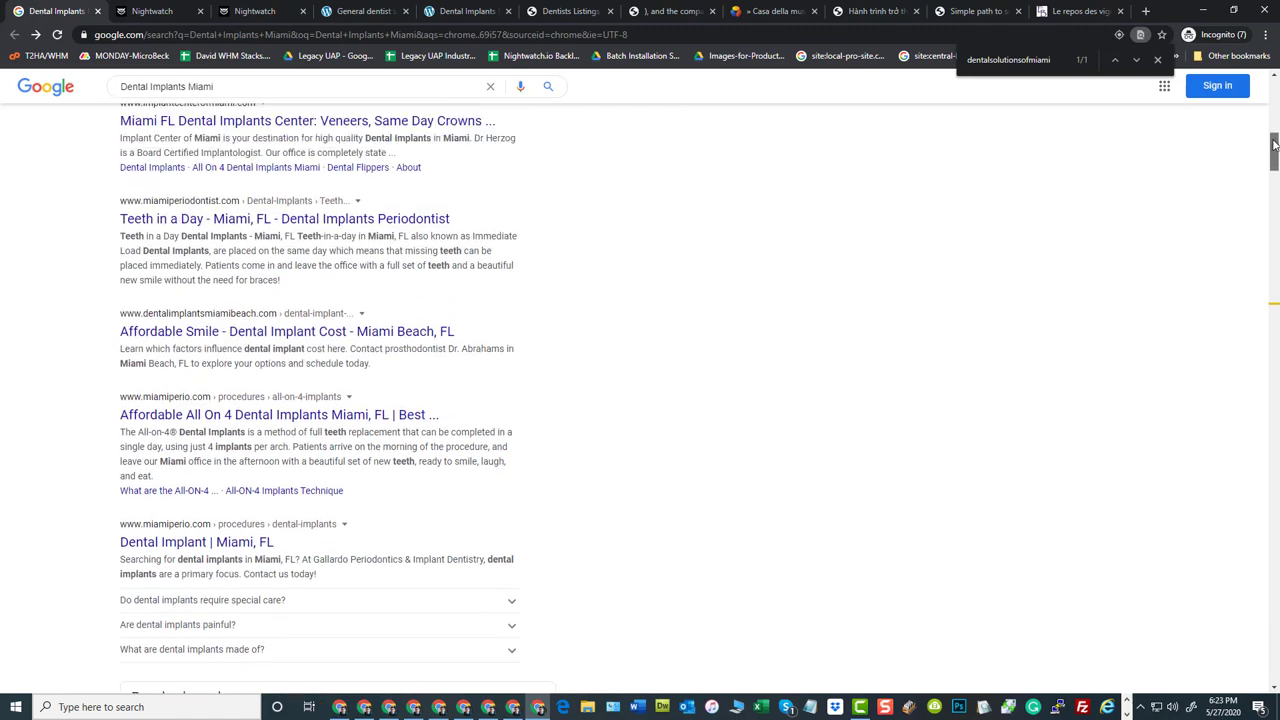
Look through the Google search results for Dental Implants Miami, including the local map listings.
scroll(947, 257, down, 3)
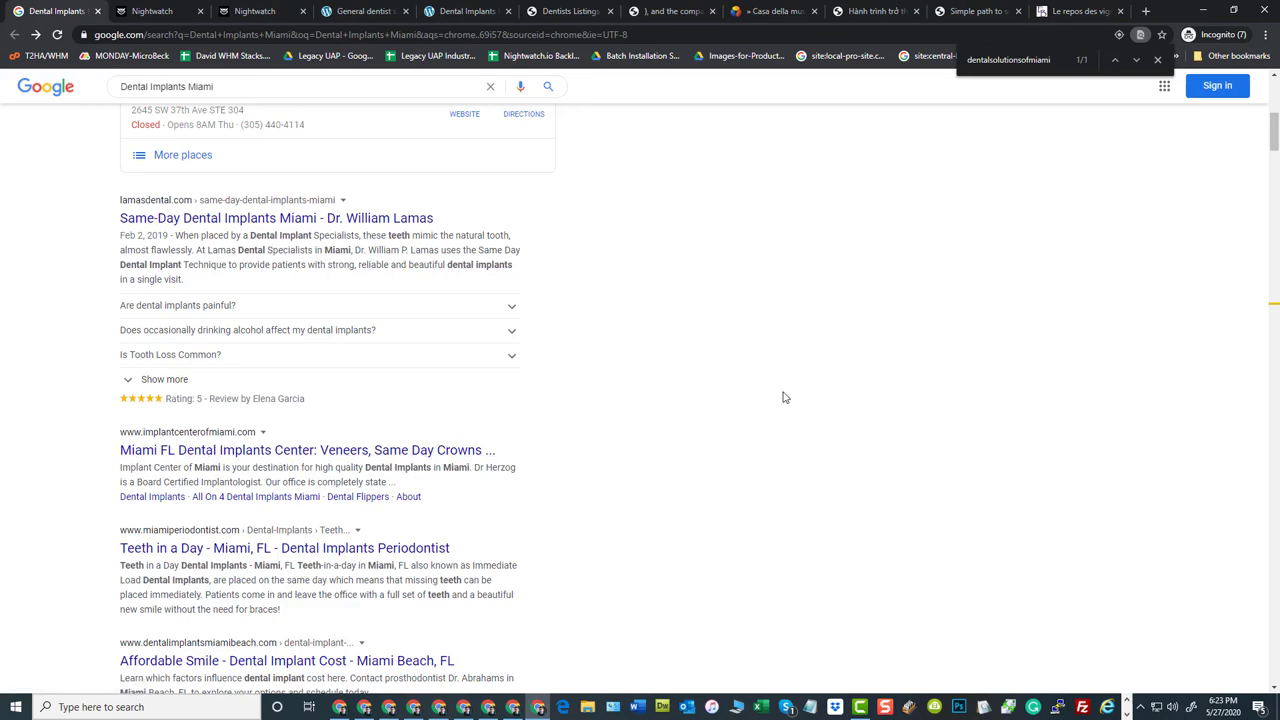
scroll(760, 405, up, 5)
scroll(760, 408, up, 1)
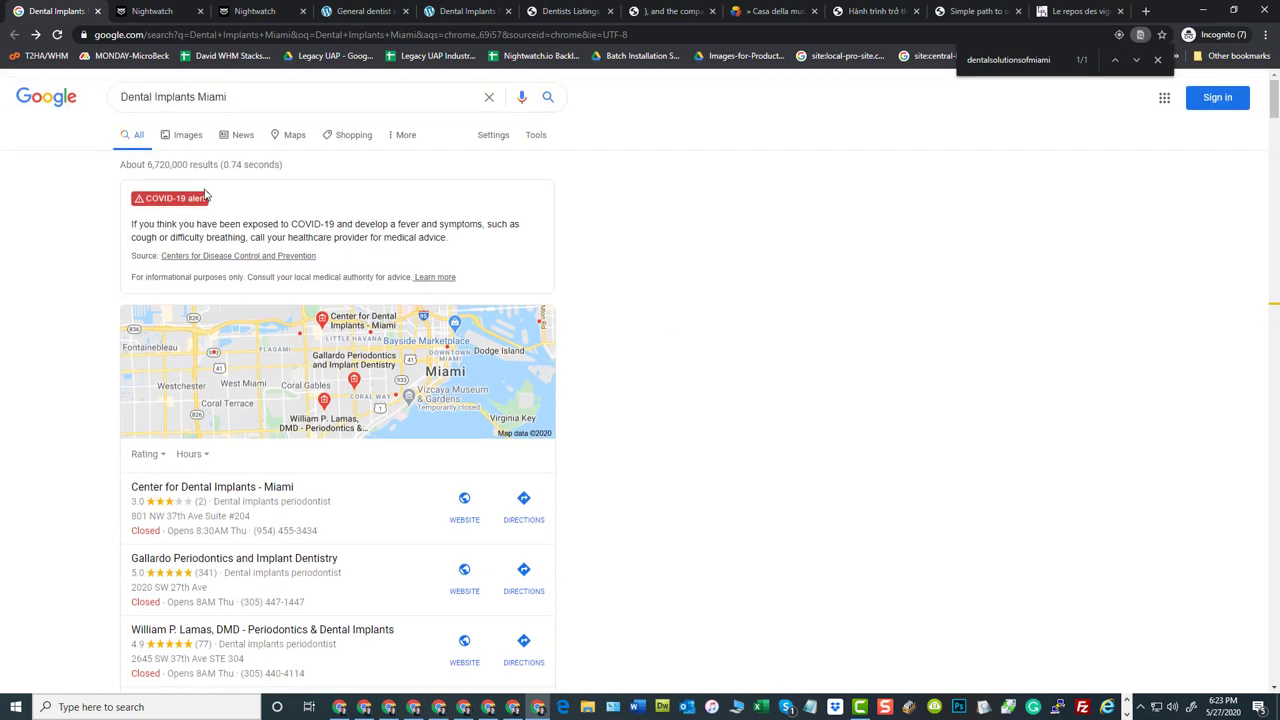
Switch to the Nightwatch backlinks report for dentalsolutionsofmiami.com and check its active backlinks total and the backlink list.
click(140, 11)
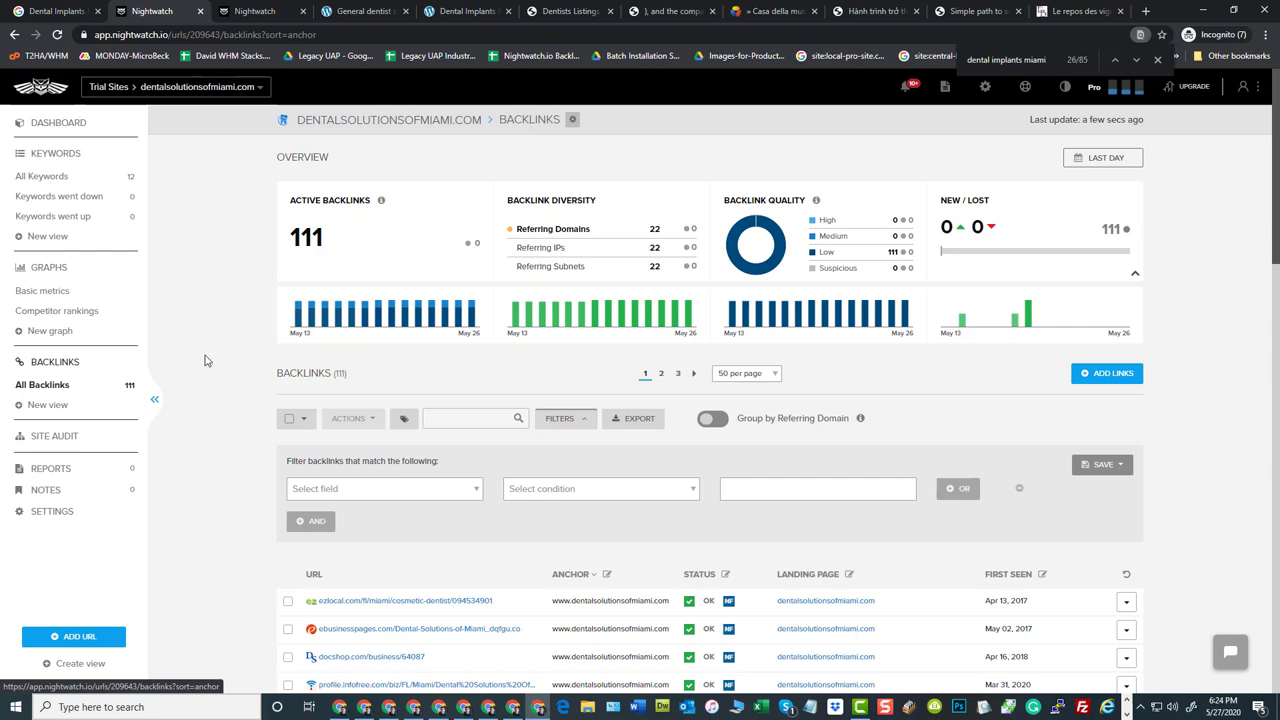
drag(327, 239, 292, 234)
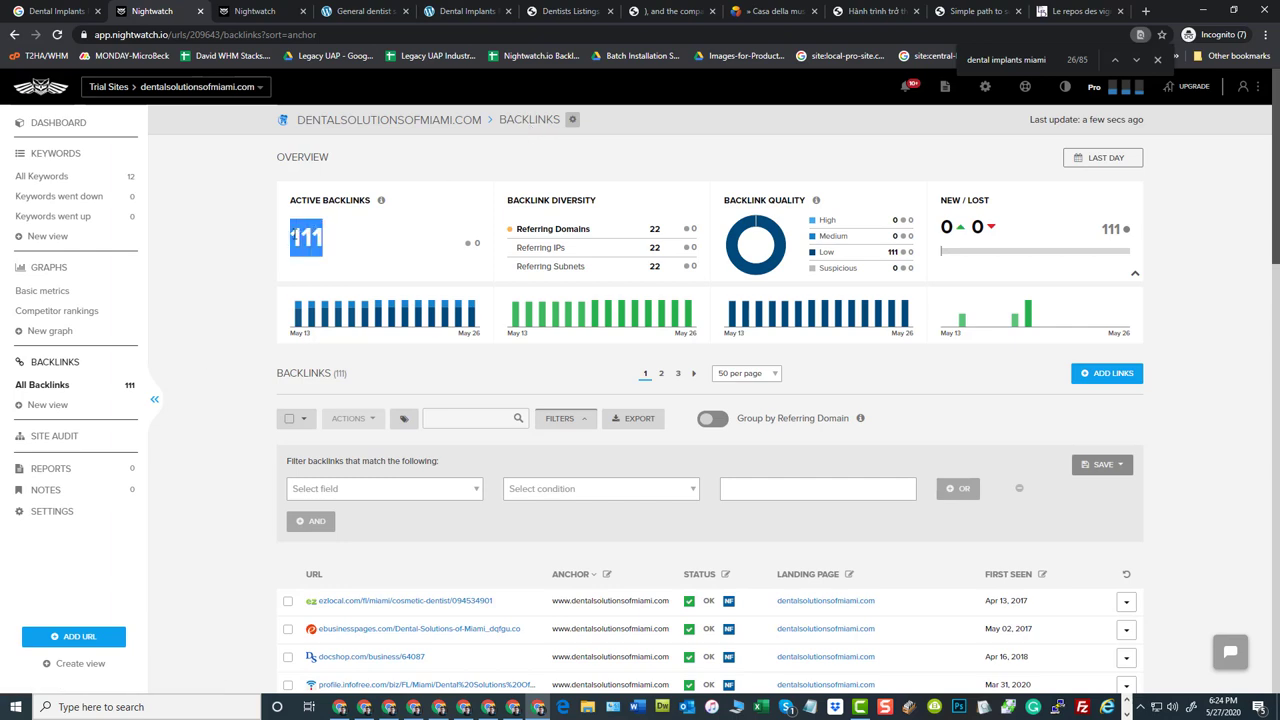
click(215, 294)
scroll(208, 296, down, 4)
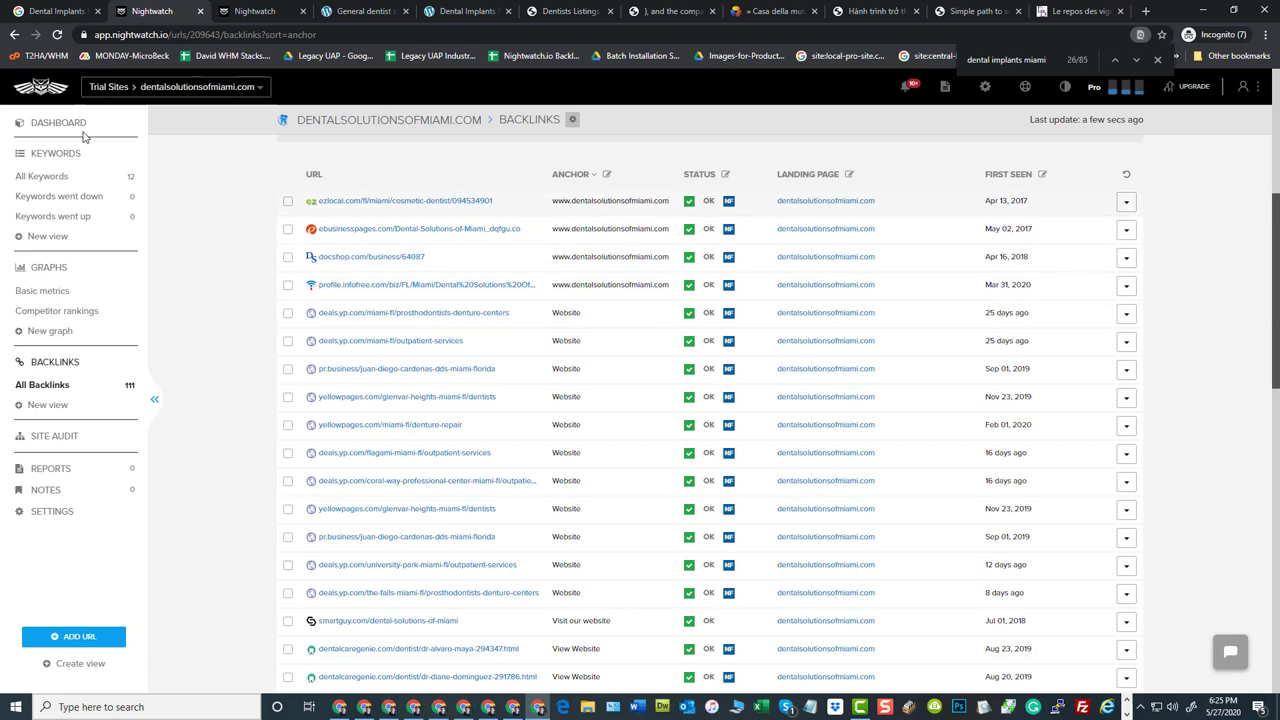
Revisit the Google results briefly and examine the anchor texts of the first page of backlinks in Nightwatch.
click(58, 12)
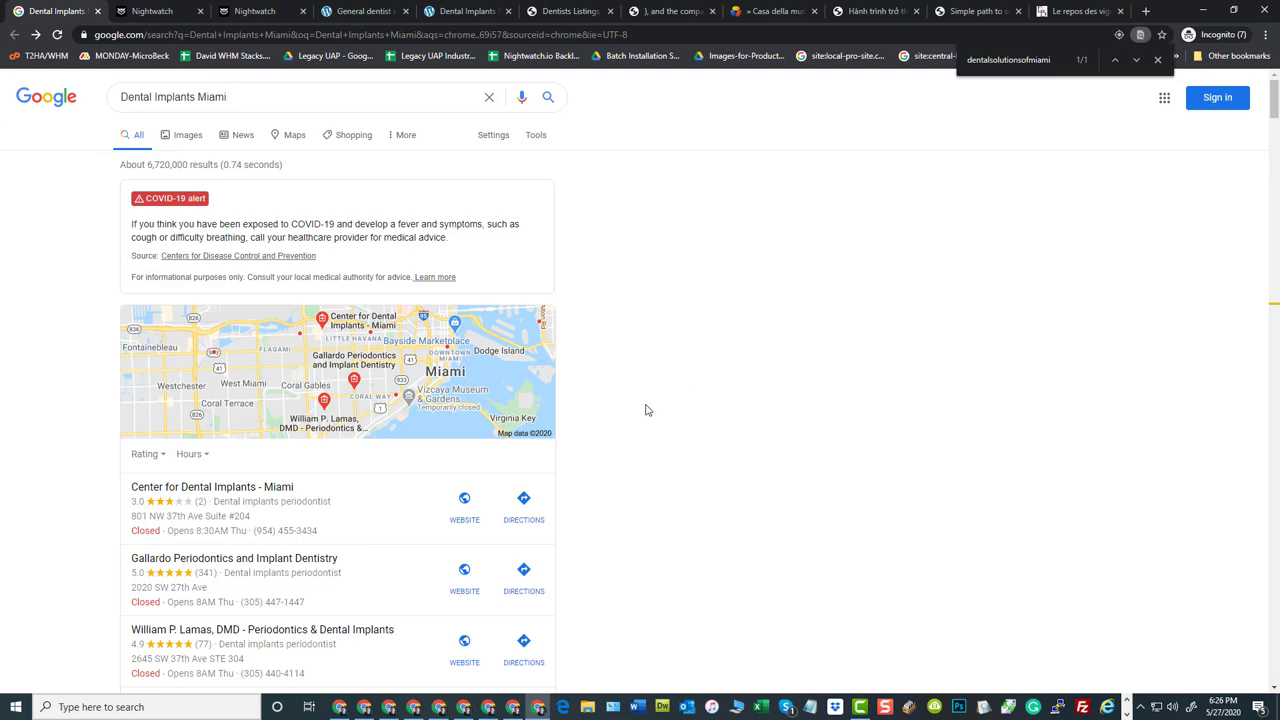
click(146, 16)
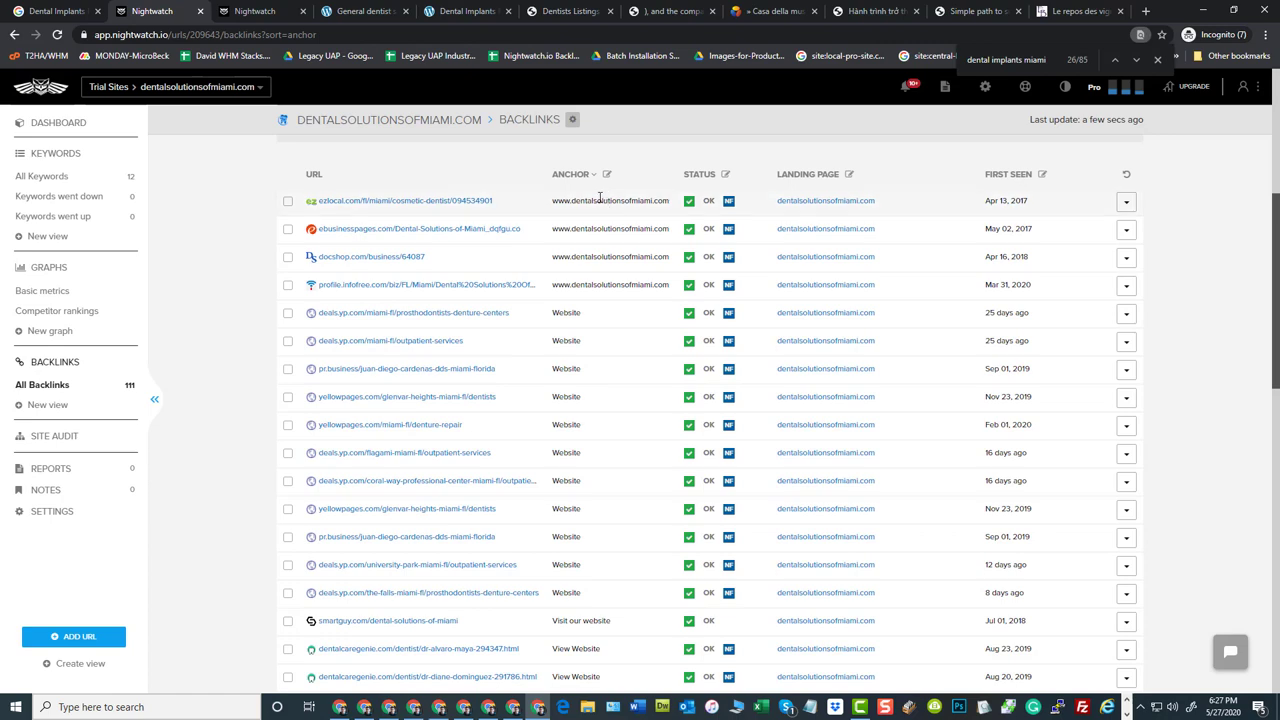
scroll(626, 334, down, 1)
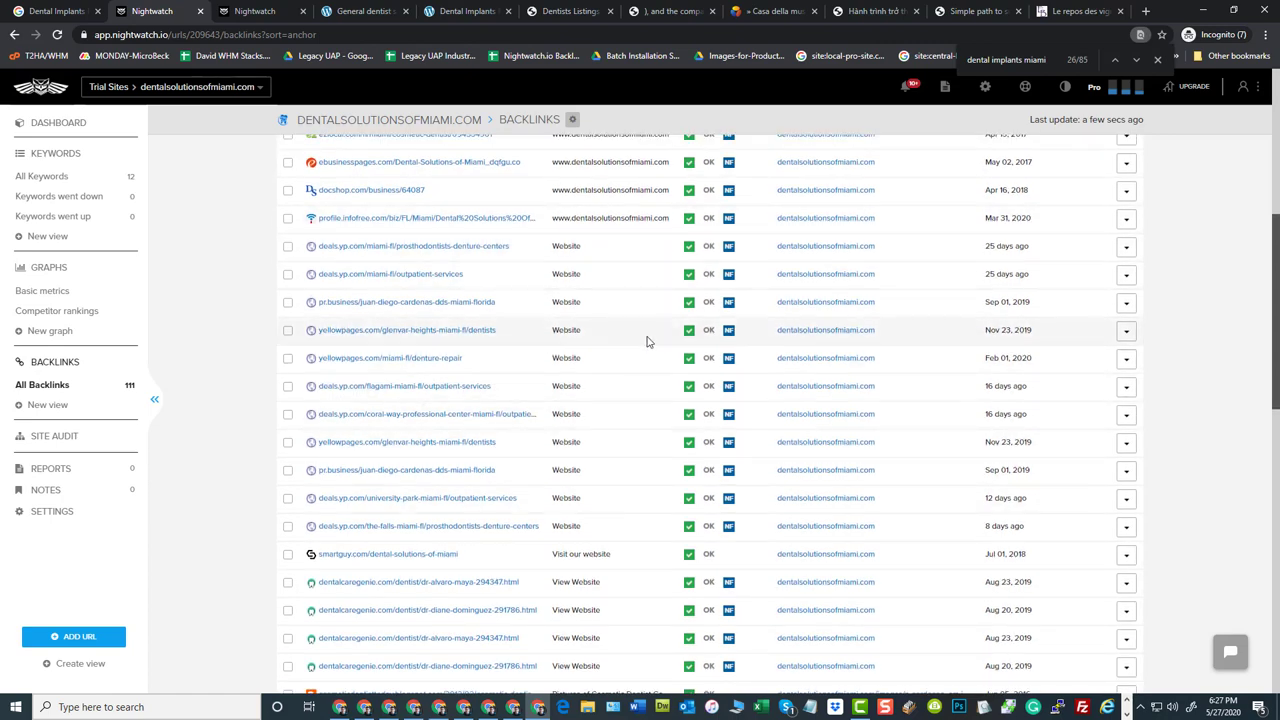
scroll(645, 342, down, 4)
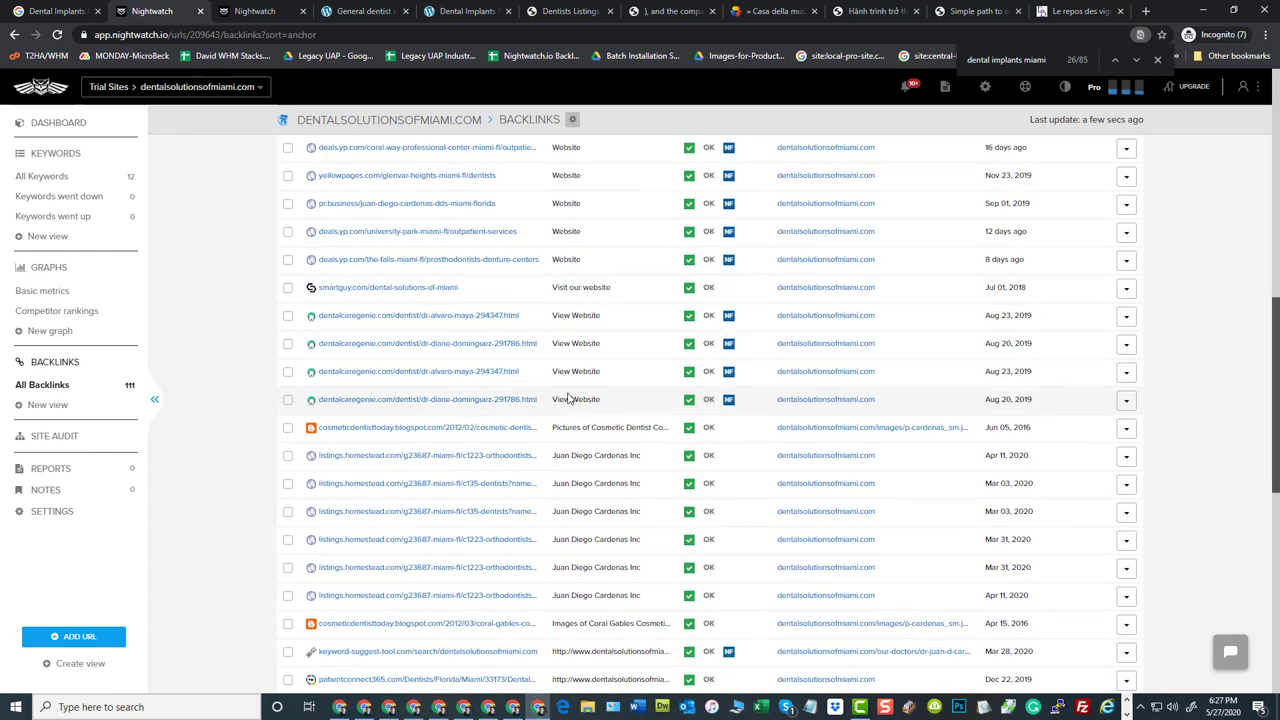
scroll(601, 384, up, 3)
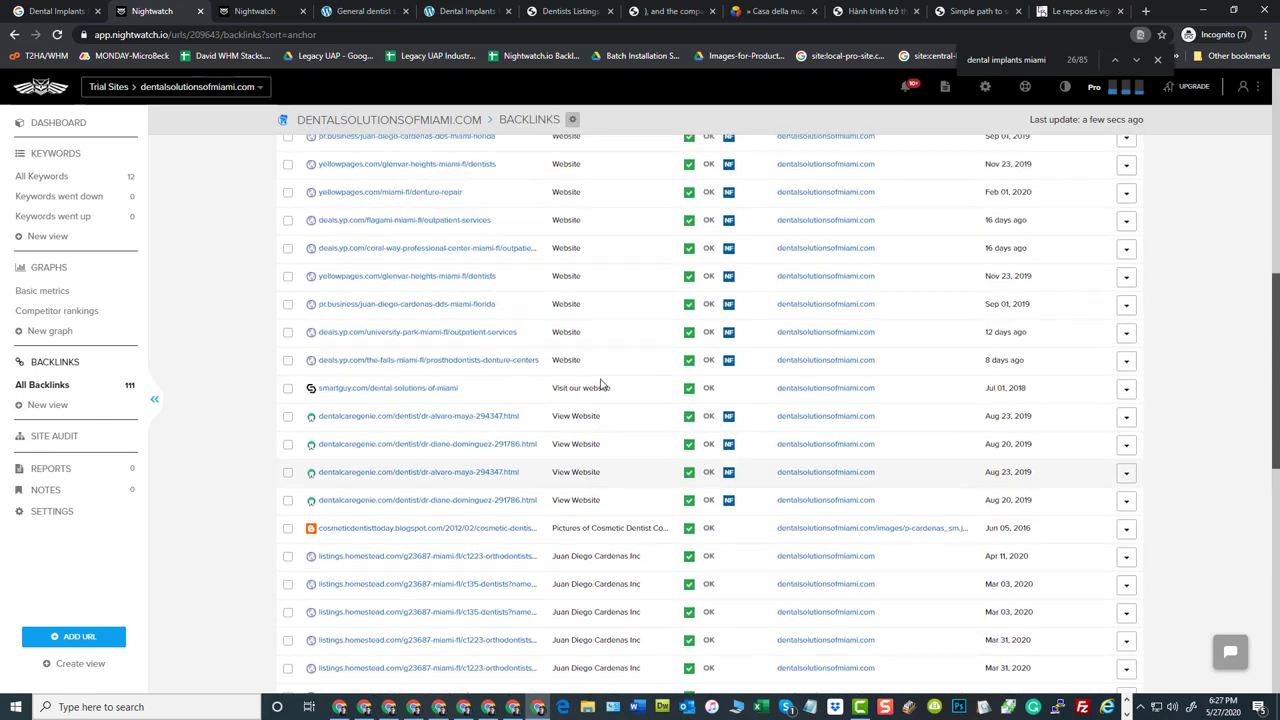
scroll(600, 322, down, 4)
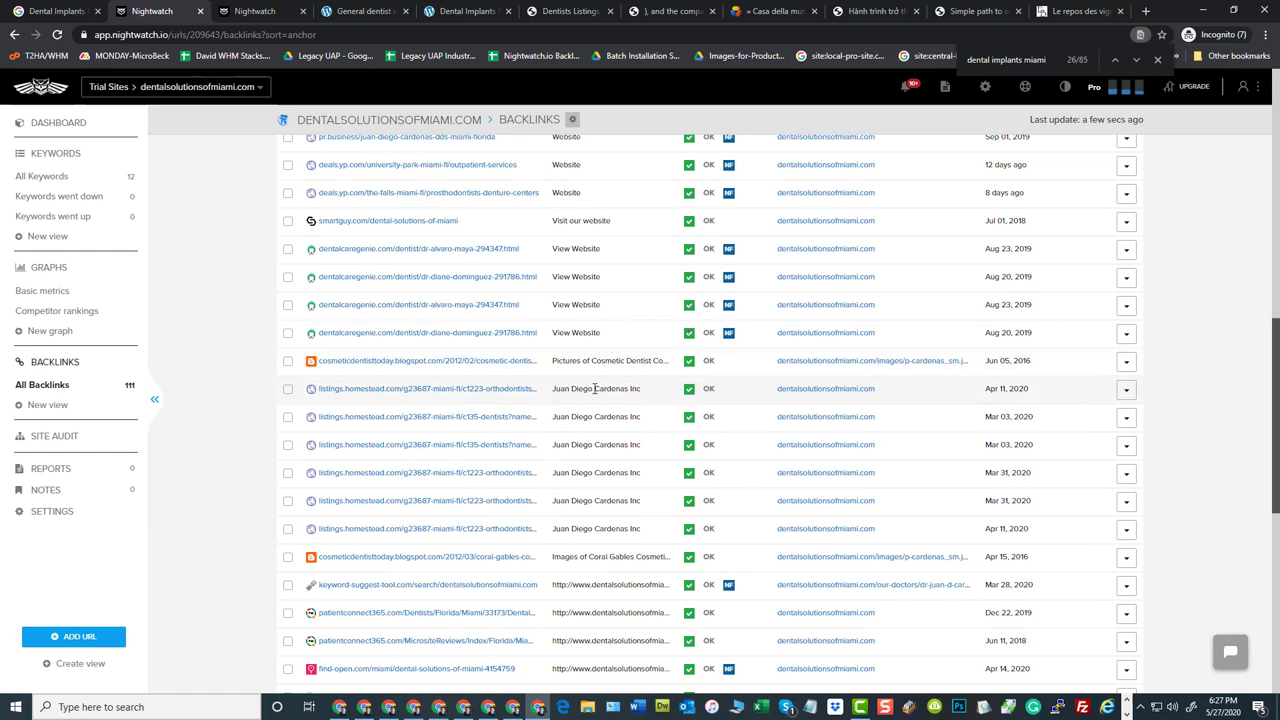
scroll(580, 405, down, 1)
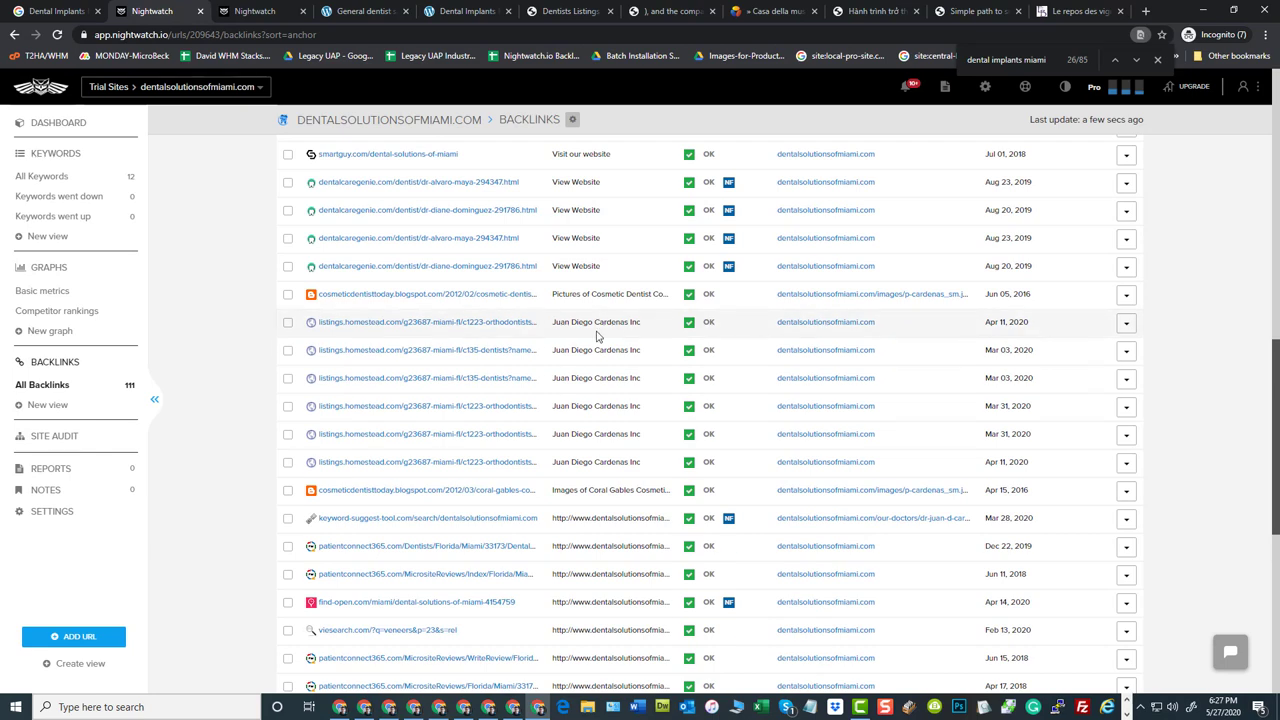
scroll(597, 337, down, 2)
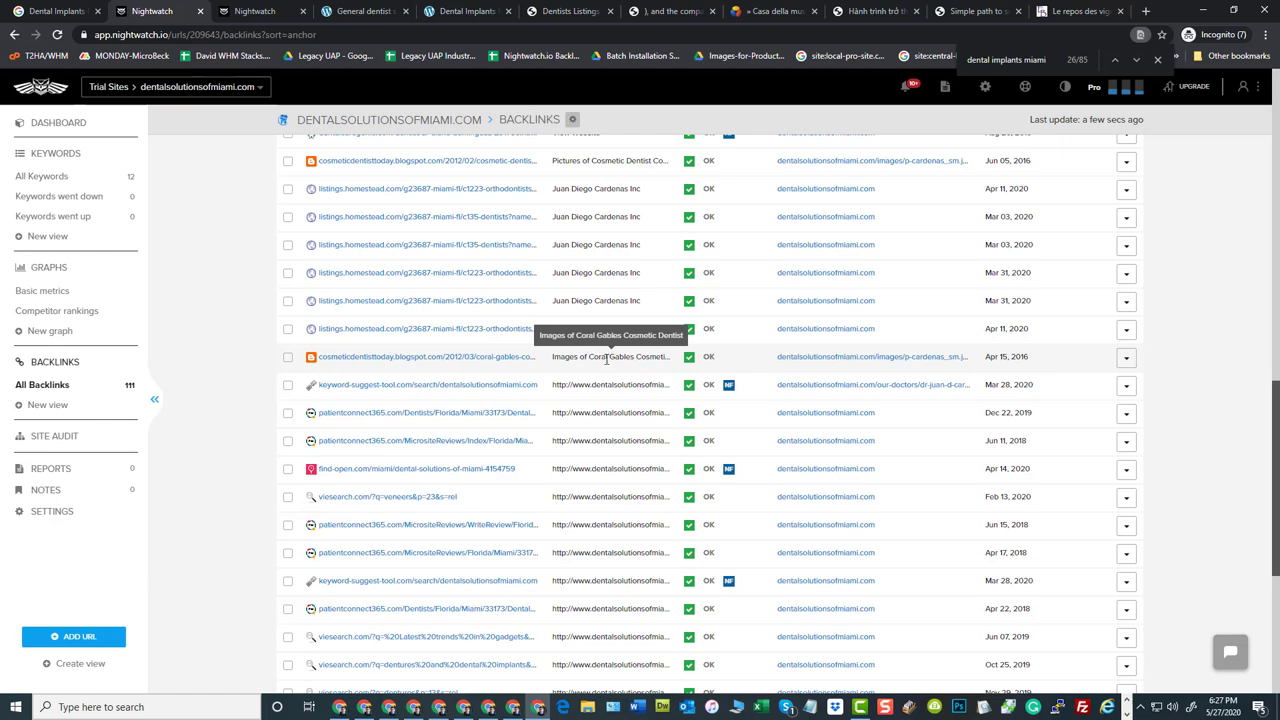
scroll(607, 362, down, 5)
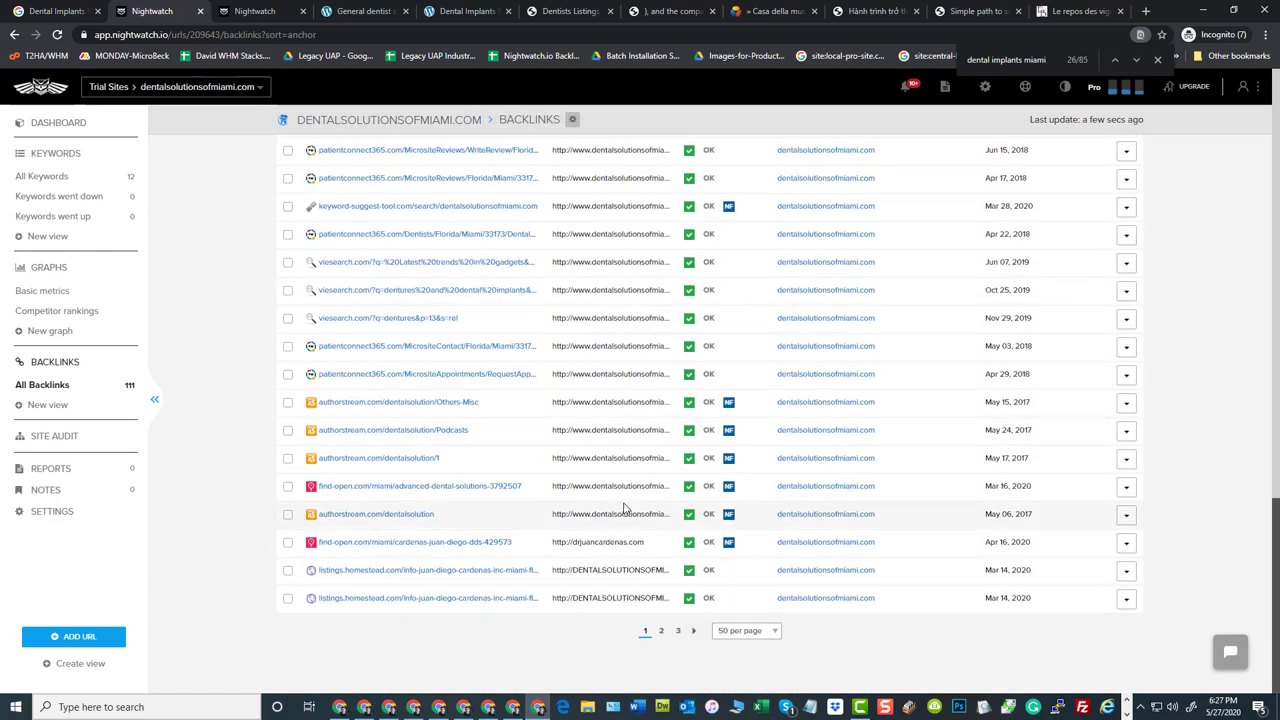
scroll(620, 512, up, 15)
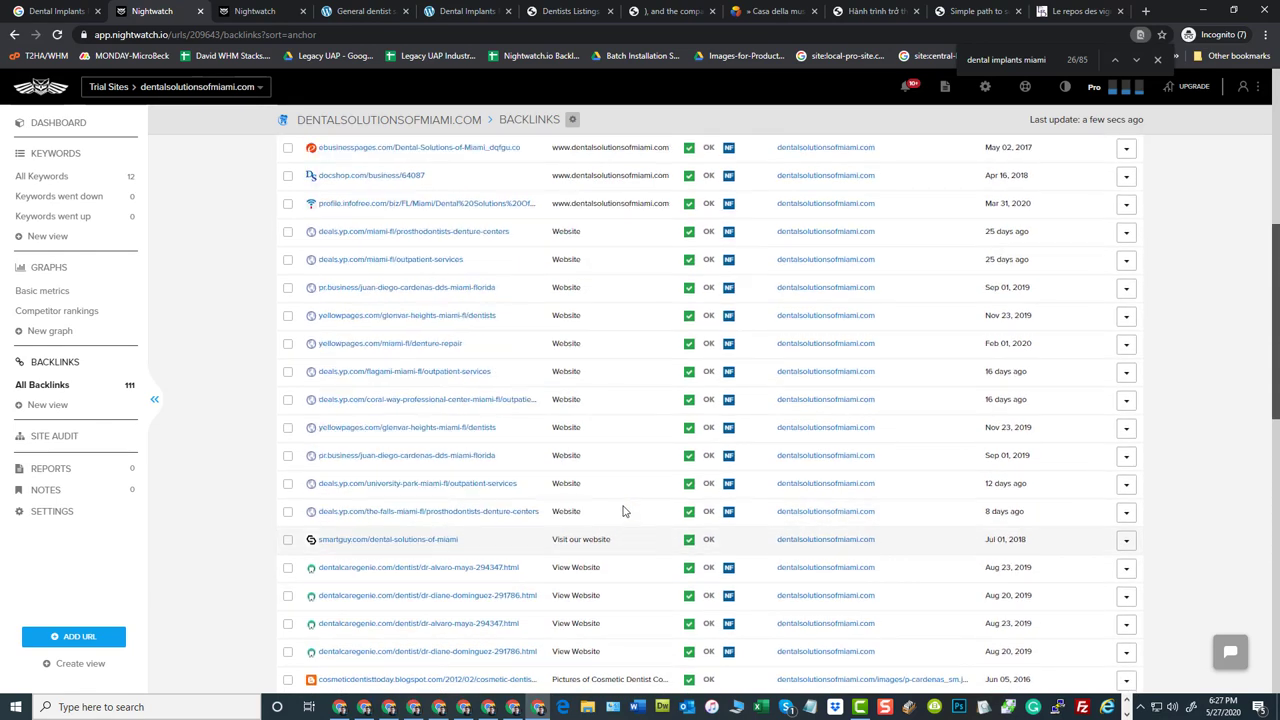
scroll(610, 520, down, 2)
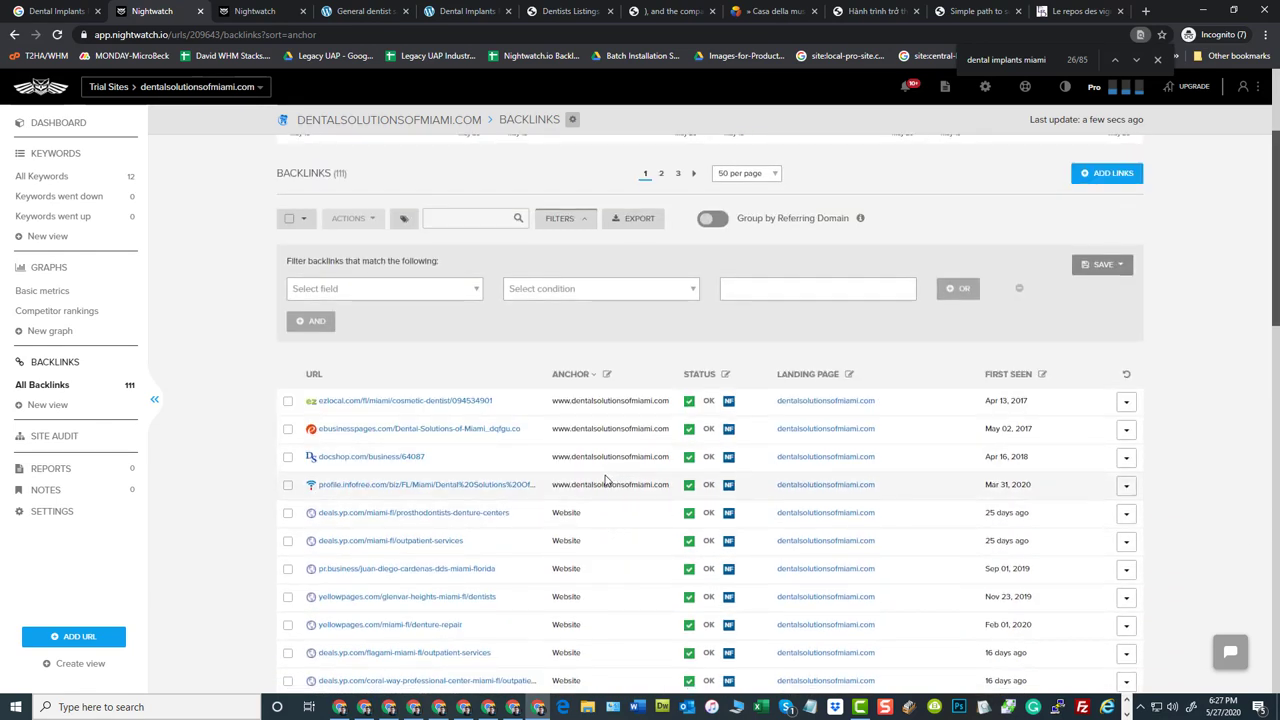
Compare the Google query Dental Implants Miami with the anchor texts listed in the Nightwatch backlinks report.
click(60, 14)
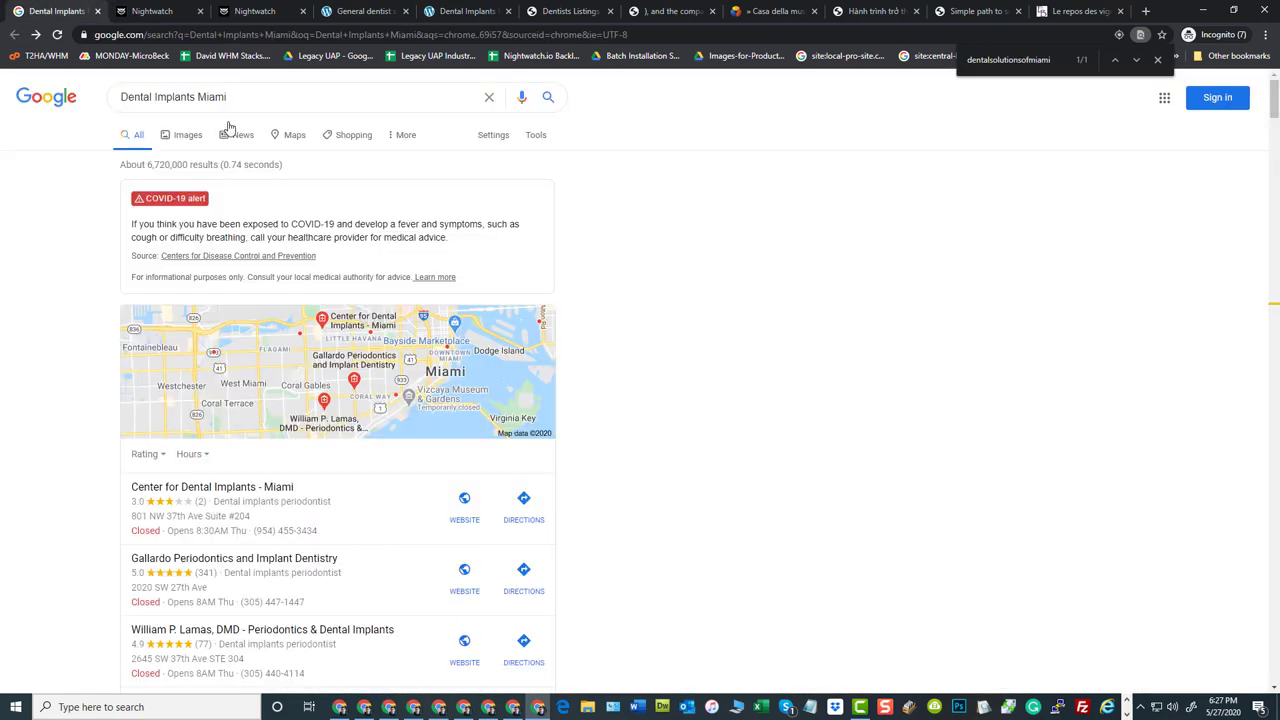
drag(243, 97, 118, 97)
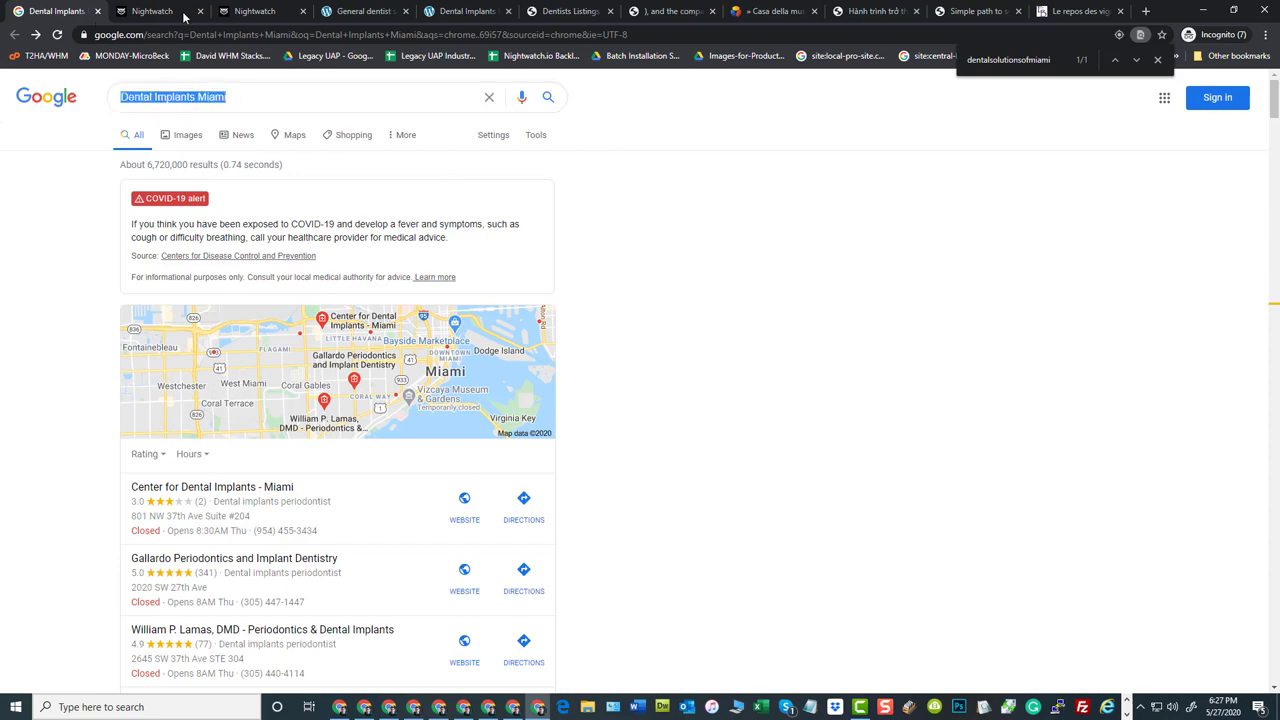
click(152, 12)
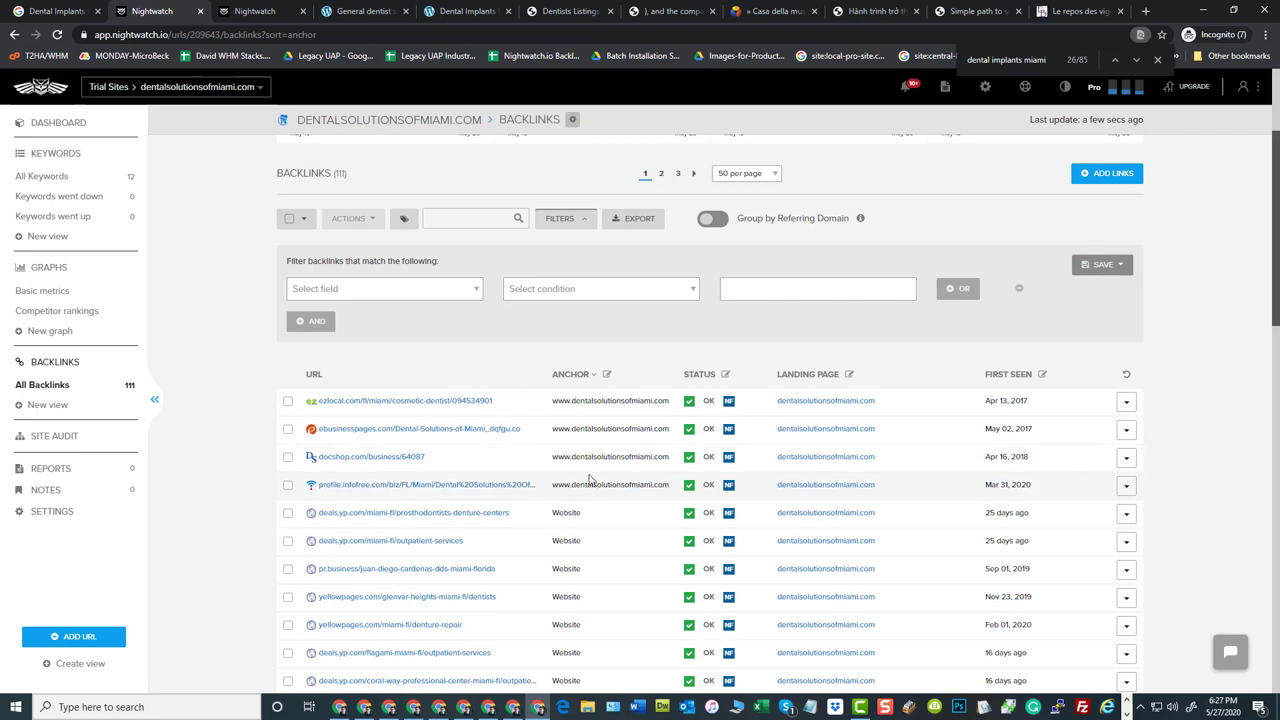
scroll(590, 480, down, 4)
scroll(588, 488, down, 3)
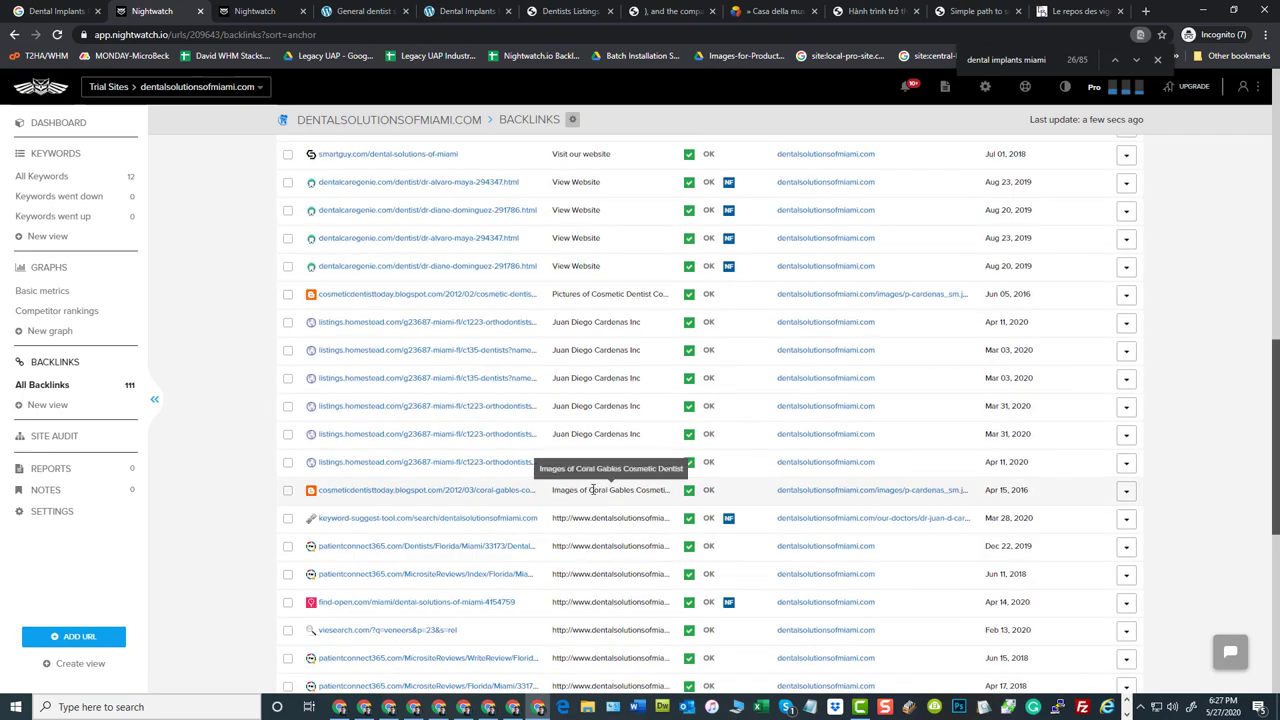
scroll(595, 495, up, 1)
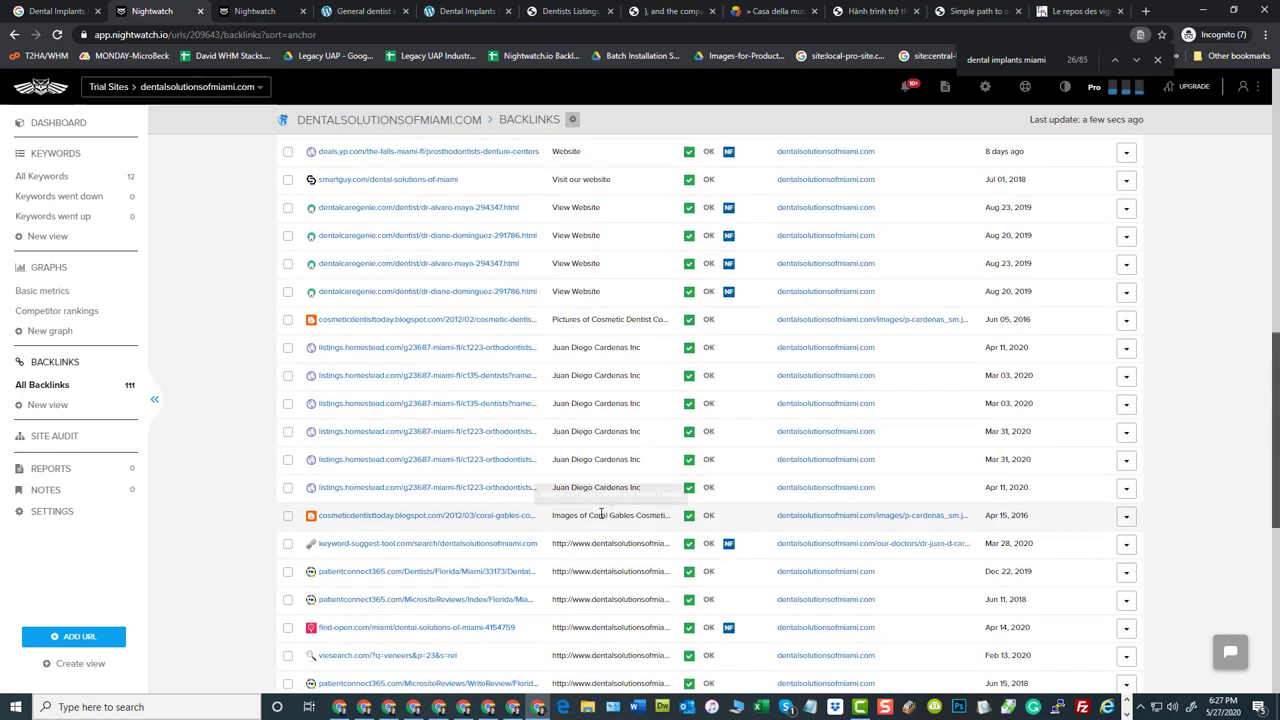
scroll(601, 510, up, 5)
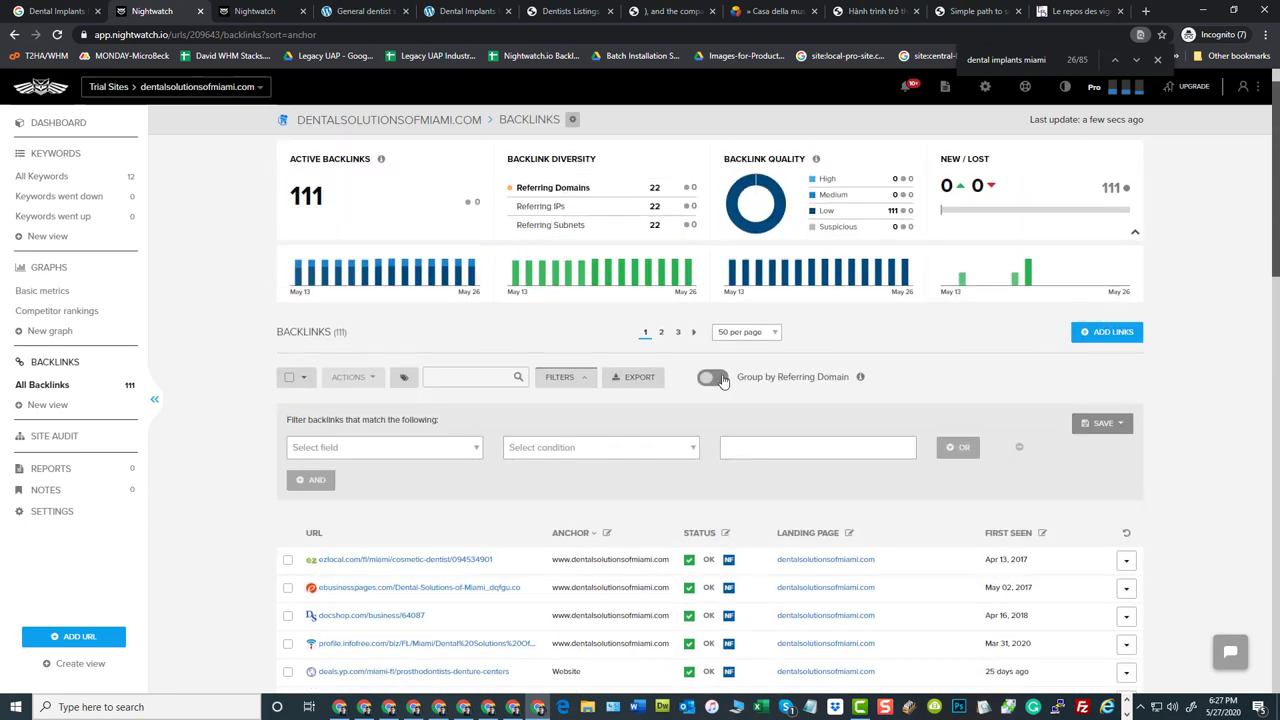
Check the active backlinks total in the report's overview by highlighting the figure.
scroll(716, 384, up, 1)
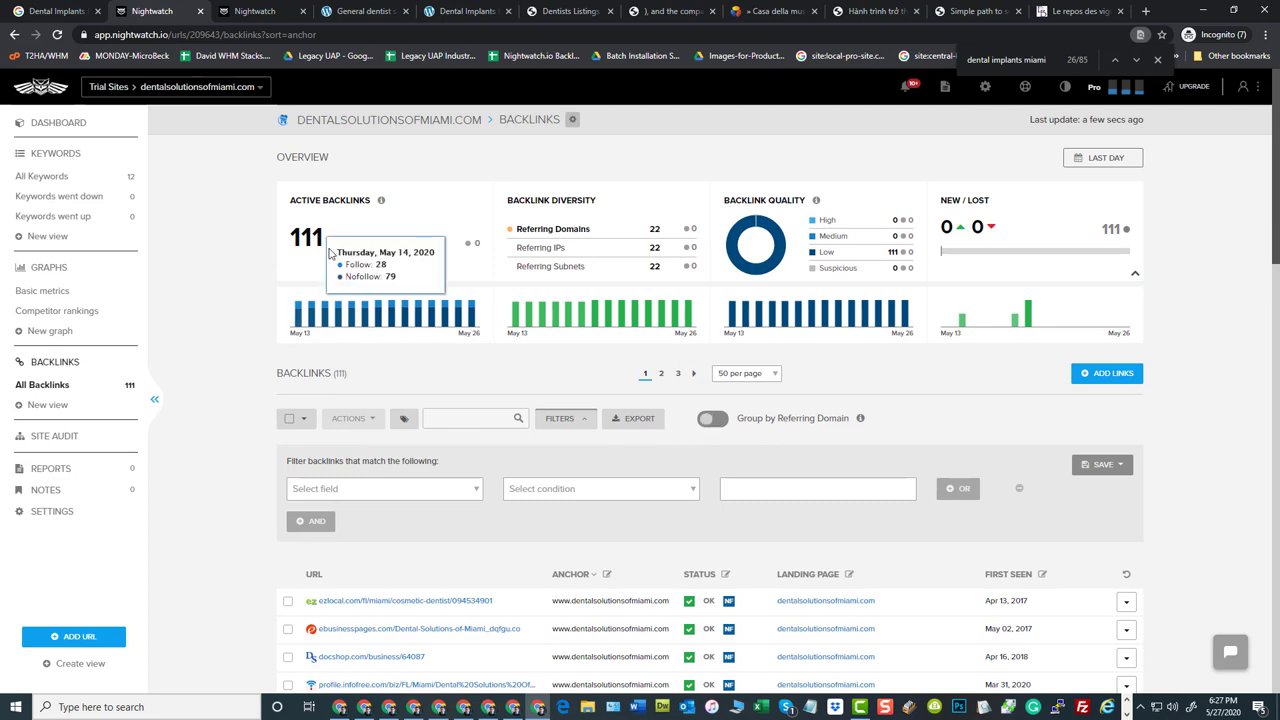
drag(329, 243, 286, 242)
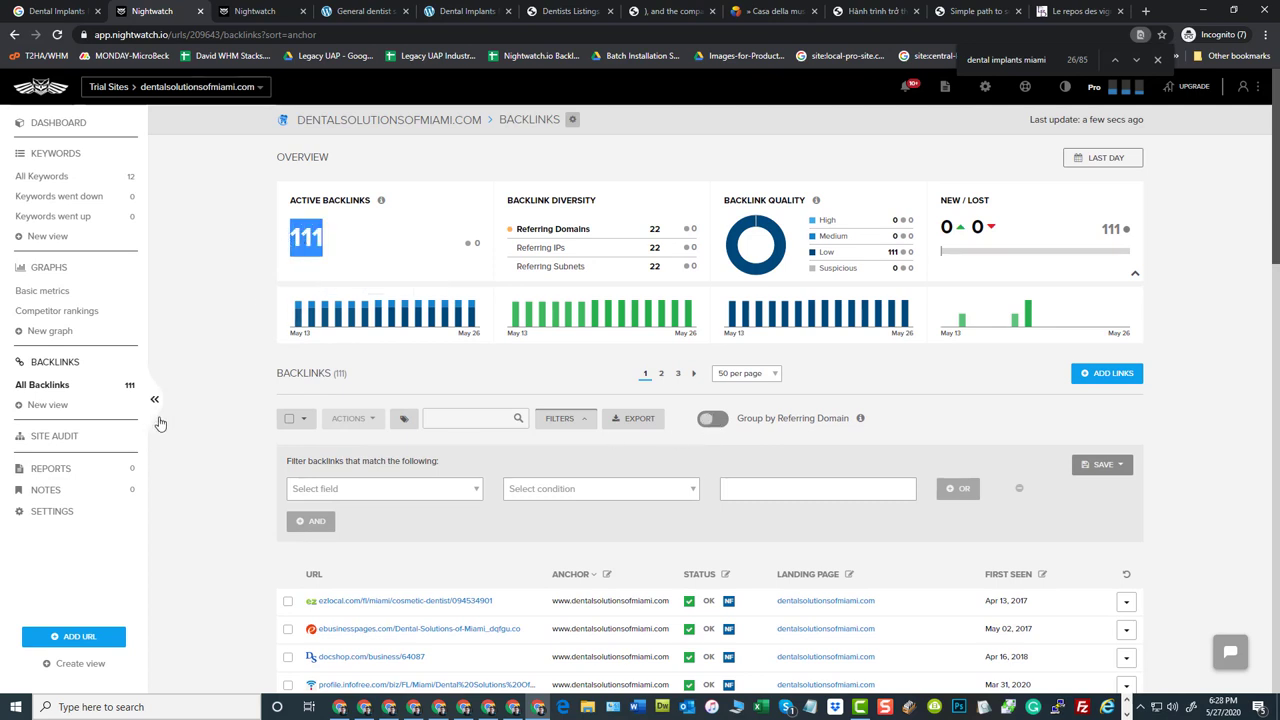
click(217, 301)
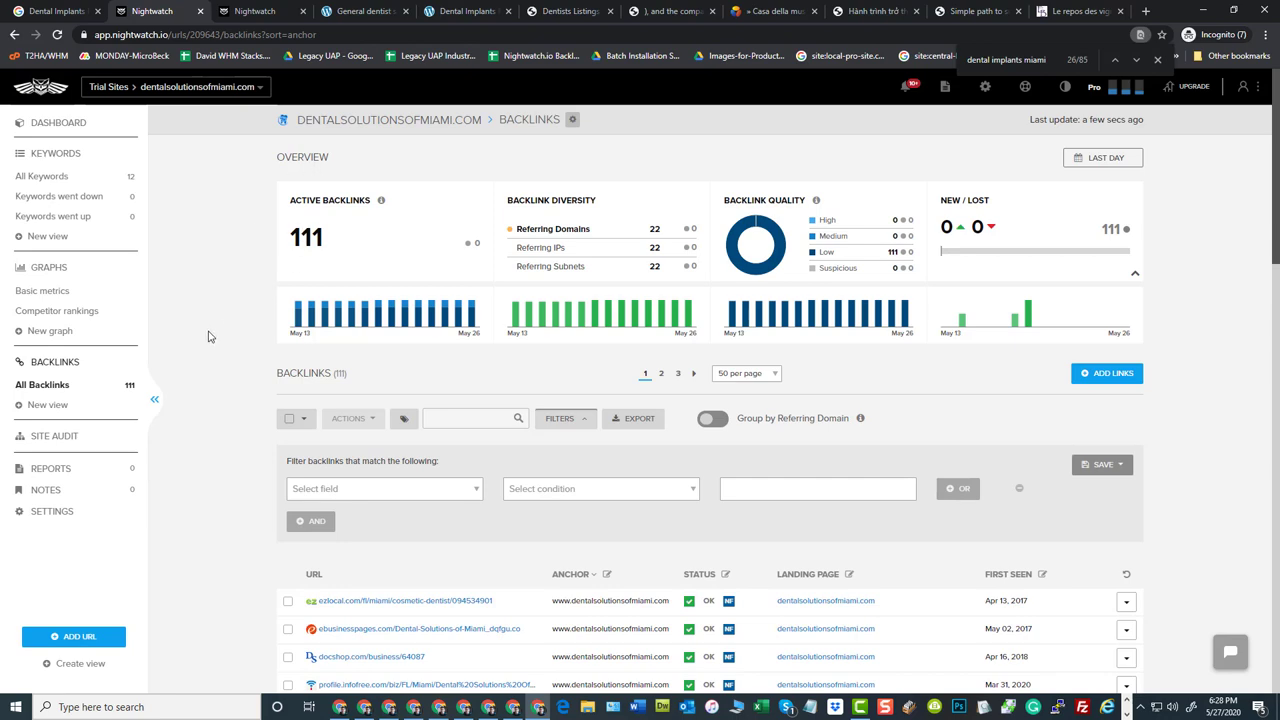
Review the source URLs and anchors in the backlink list and recheck the active backlinks total in the overview.
scroll(206, 338, down, 3)
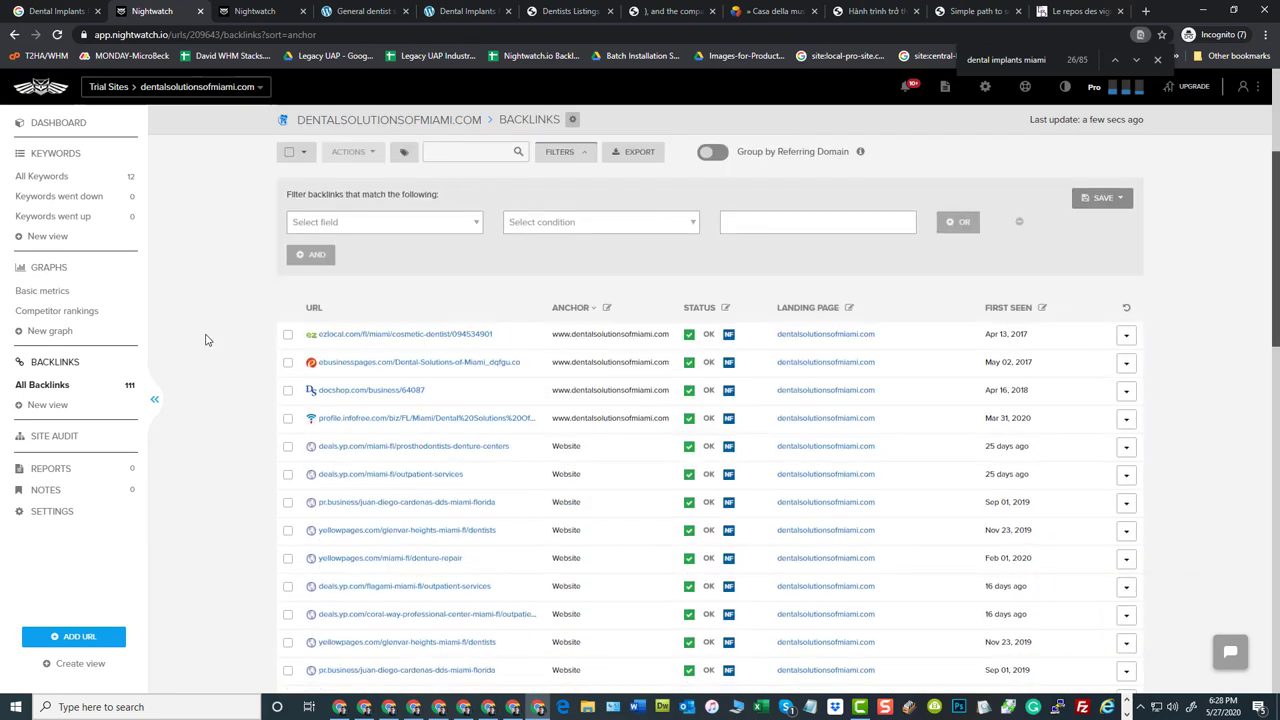
scroll(206, 341, down, 2)
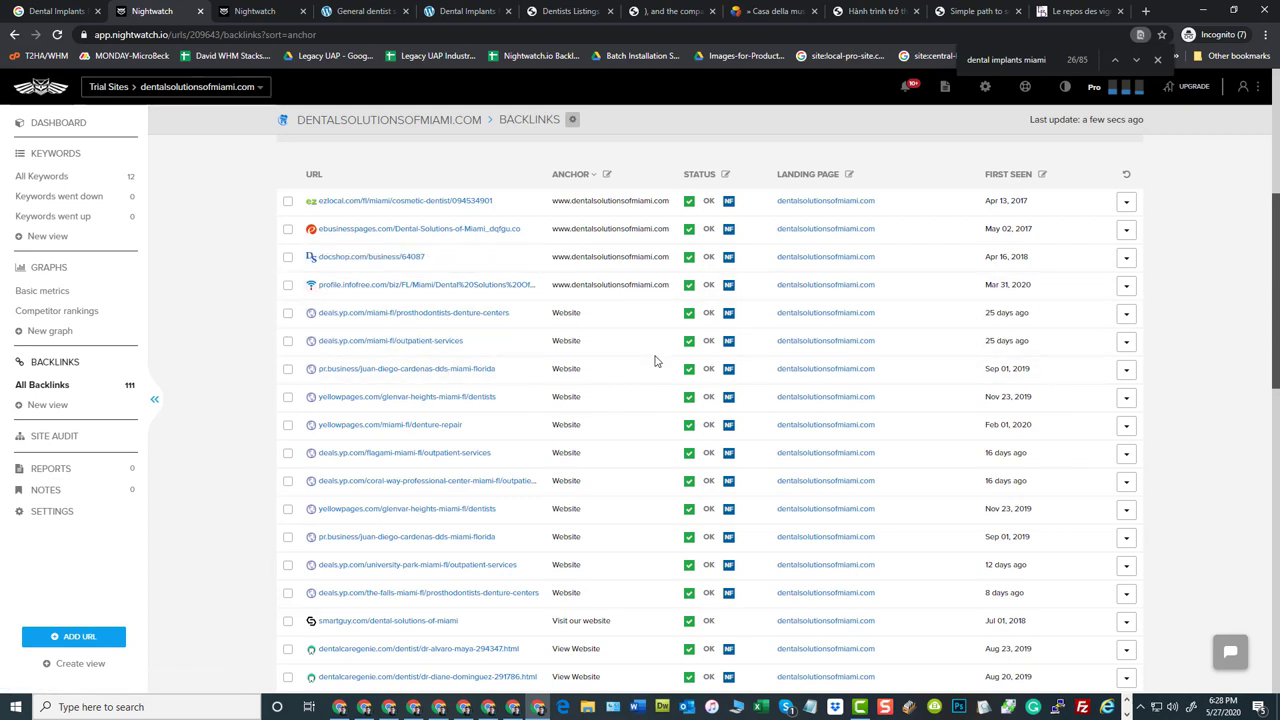
scroll(290, 340, down, 1)
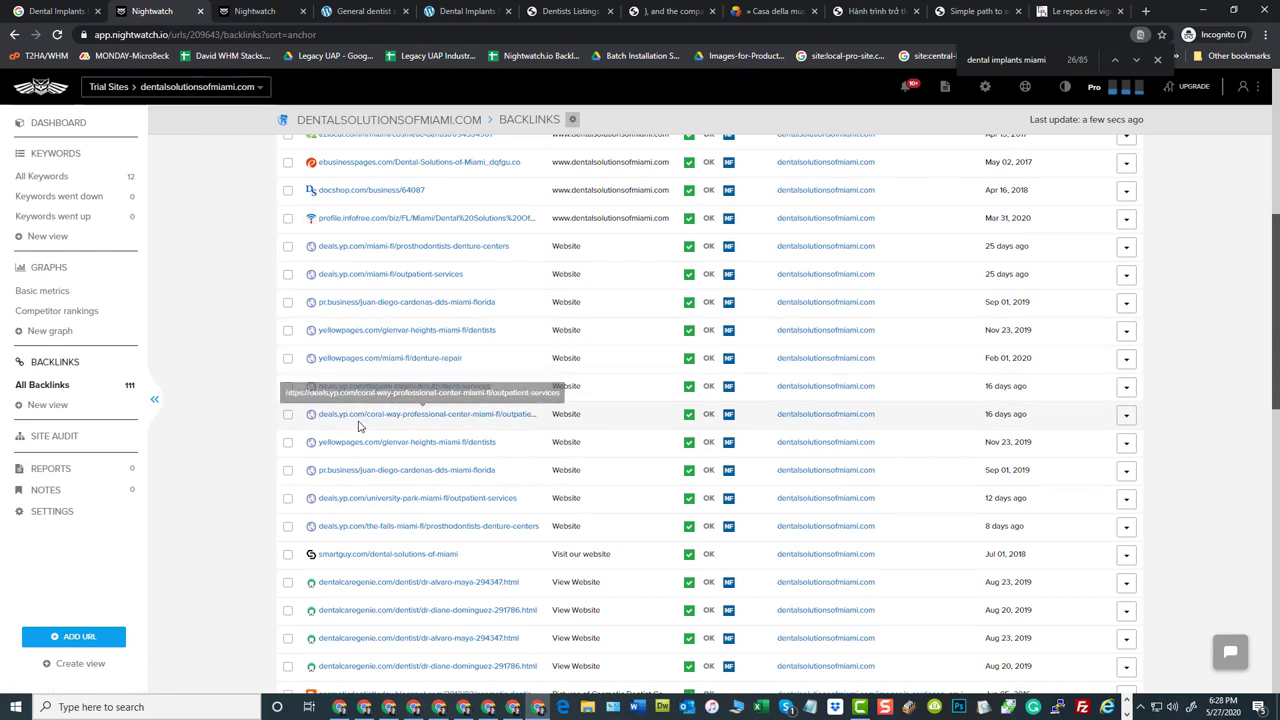
scroll(340, 447, down, 2)
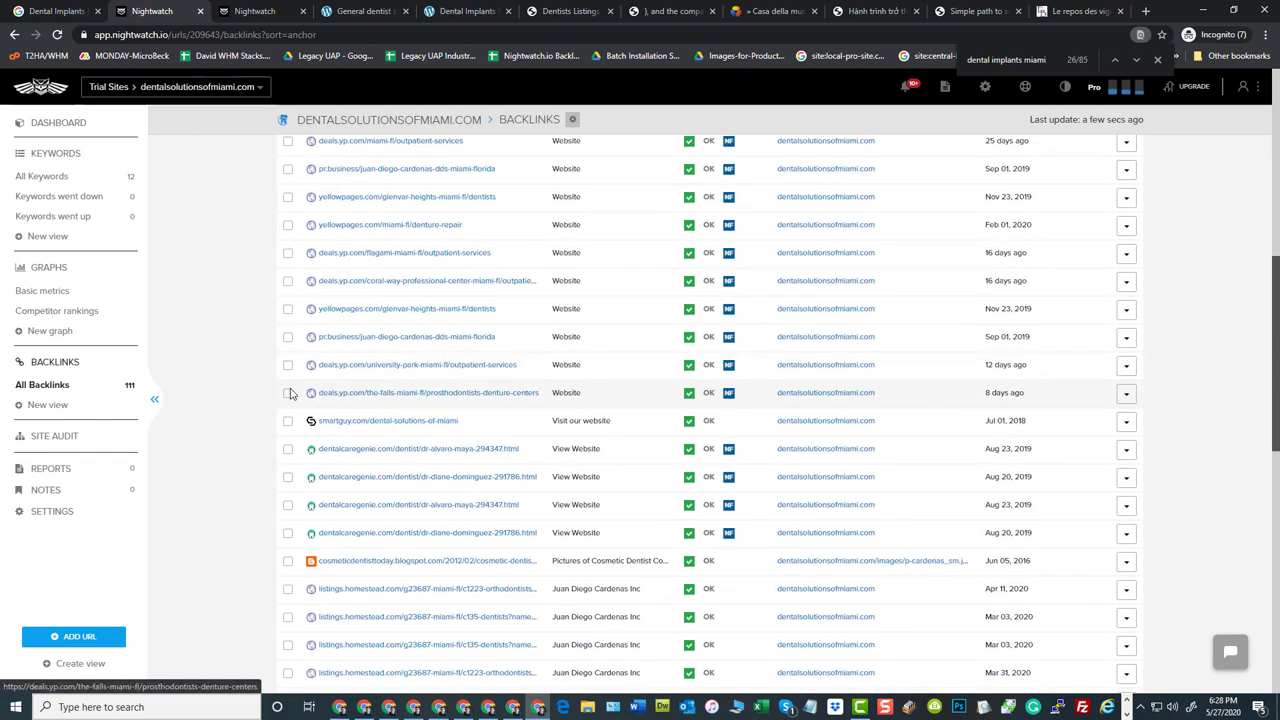
scroll(420, 350, down, 2)
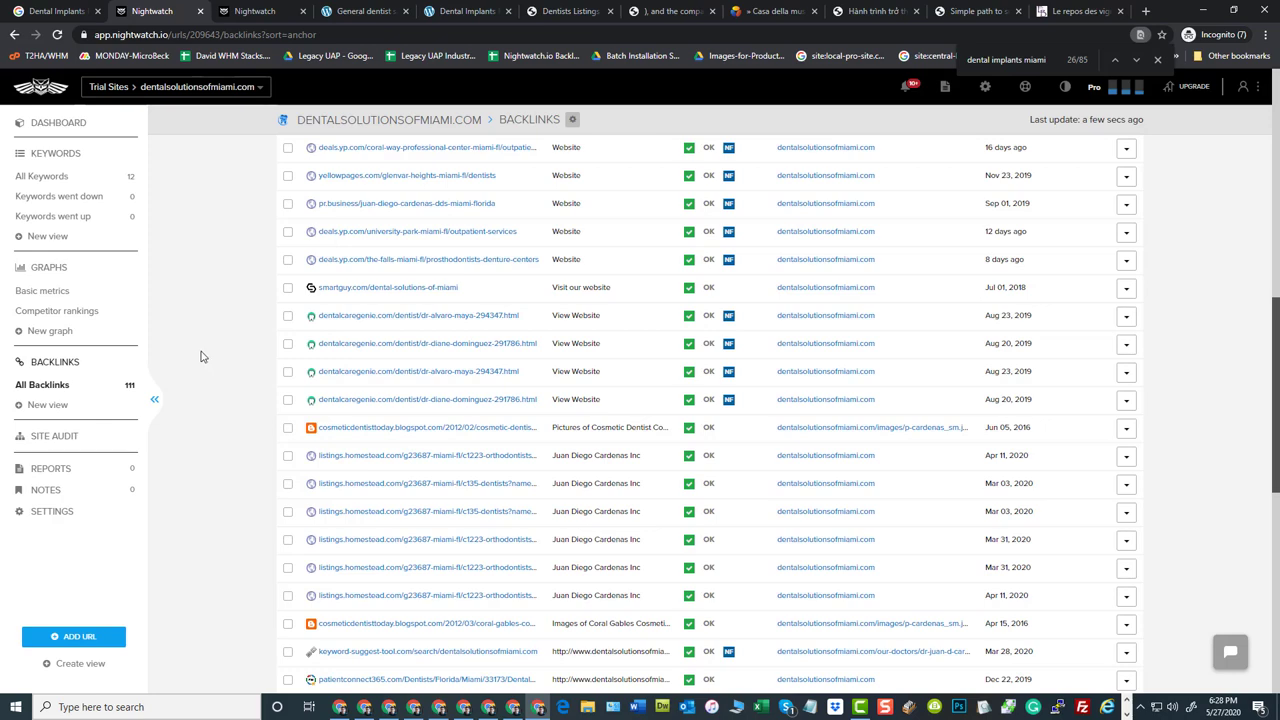
scroll(200, 357, up, 1)
scroll(200, 357, up, 4)
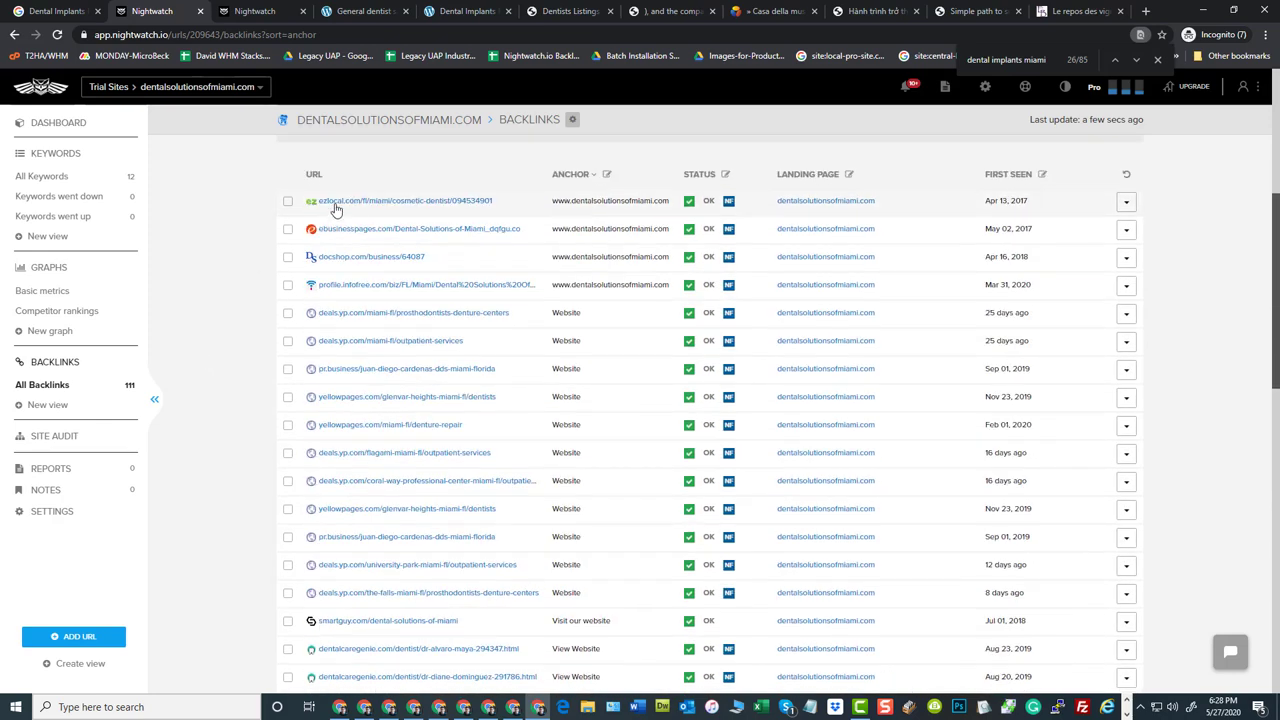
scroll(331, 243, up, 1)
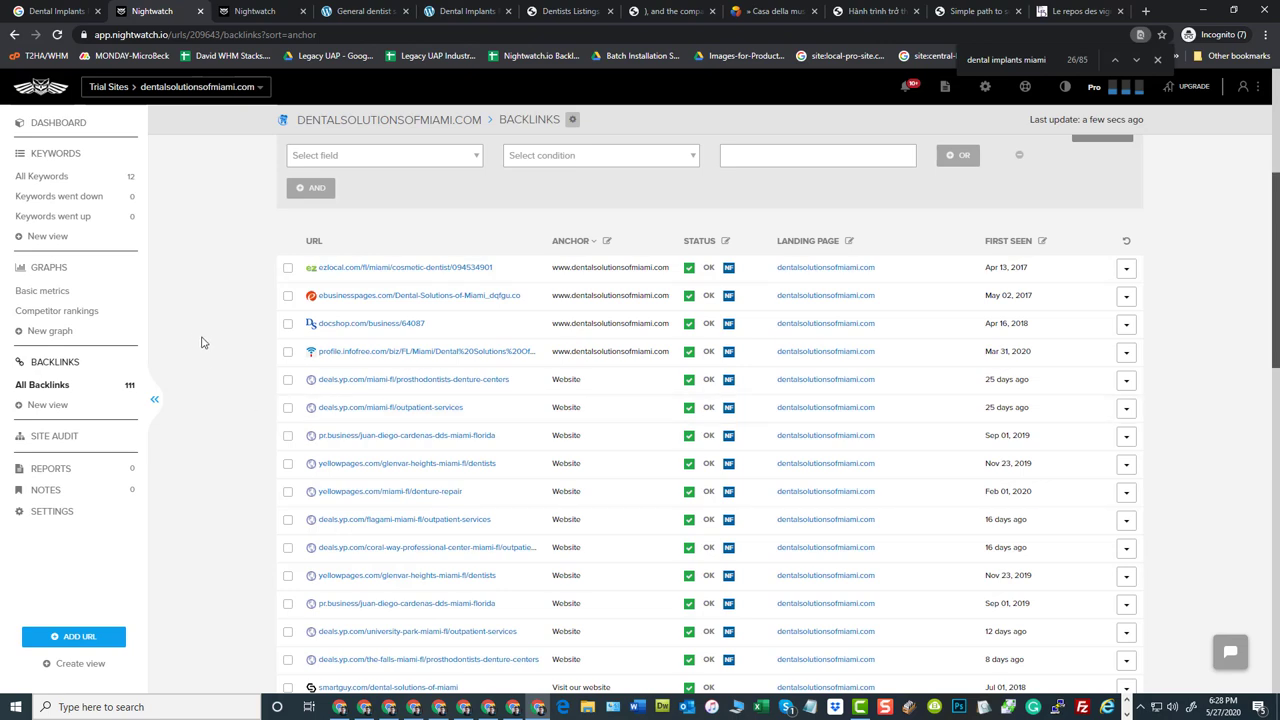
scroll(197, 345, up, 5)
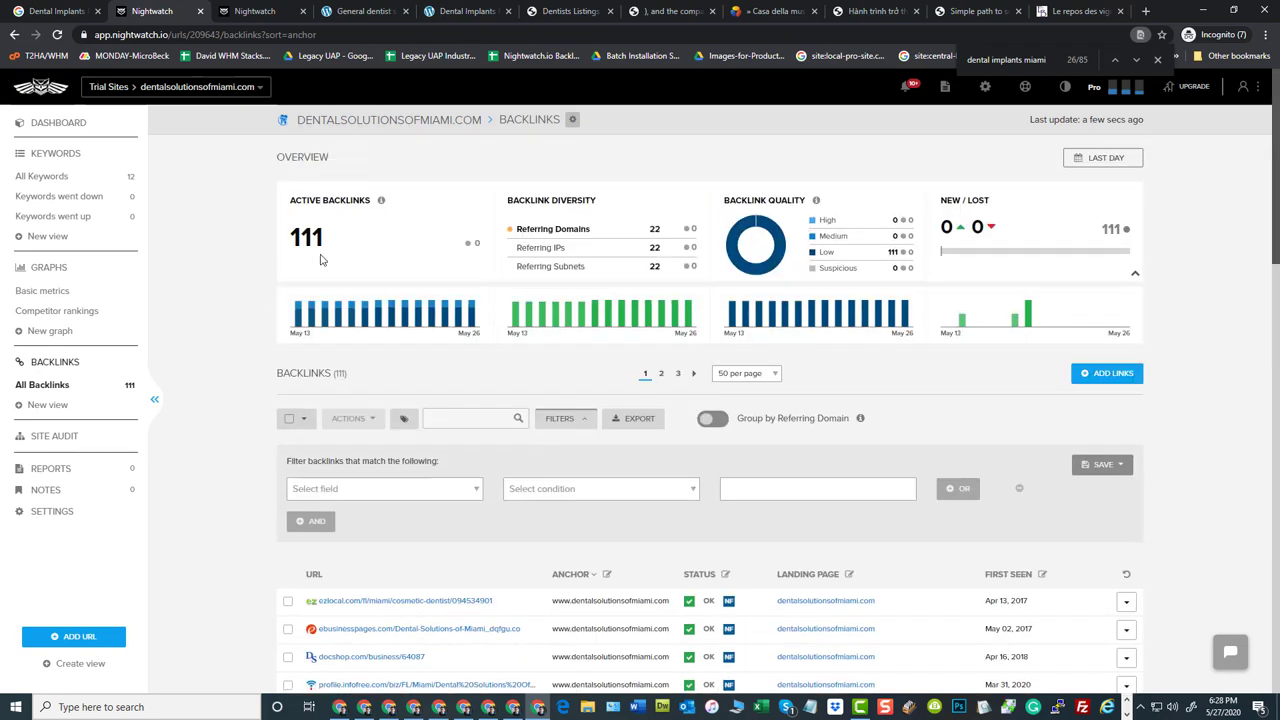
drag(323, 234, 290, 238)
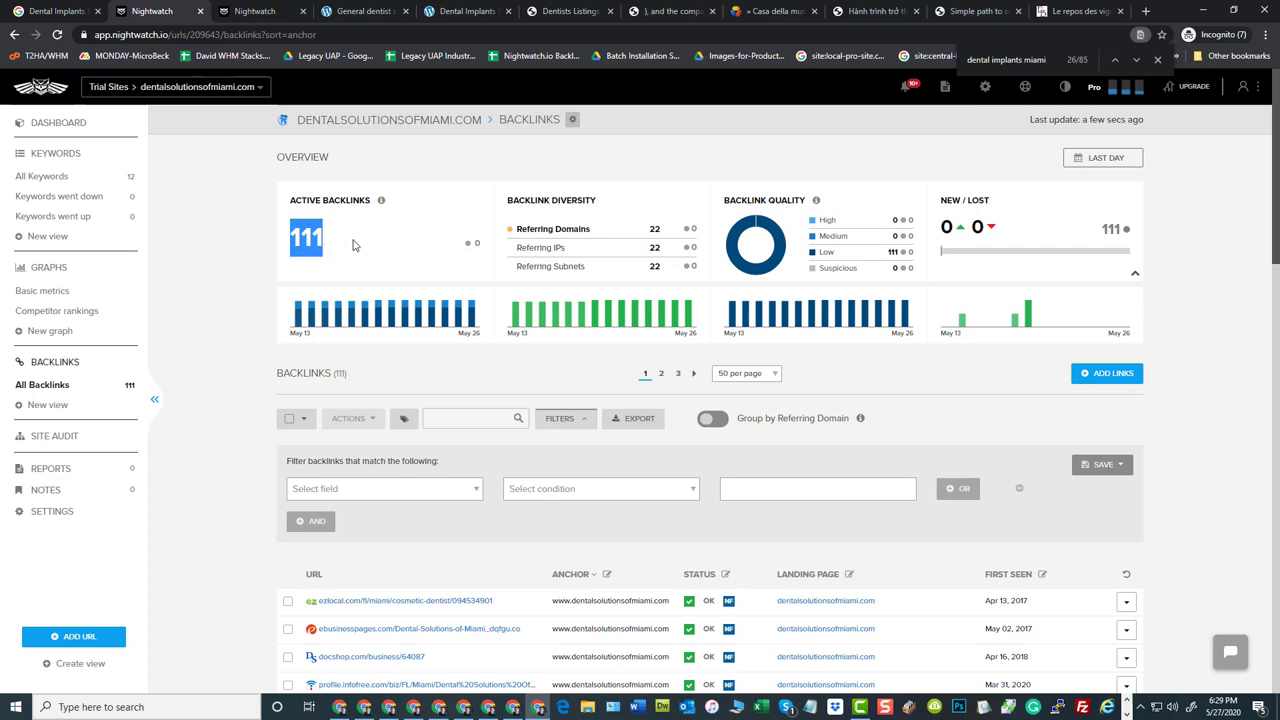
click(352, 245)
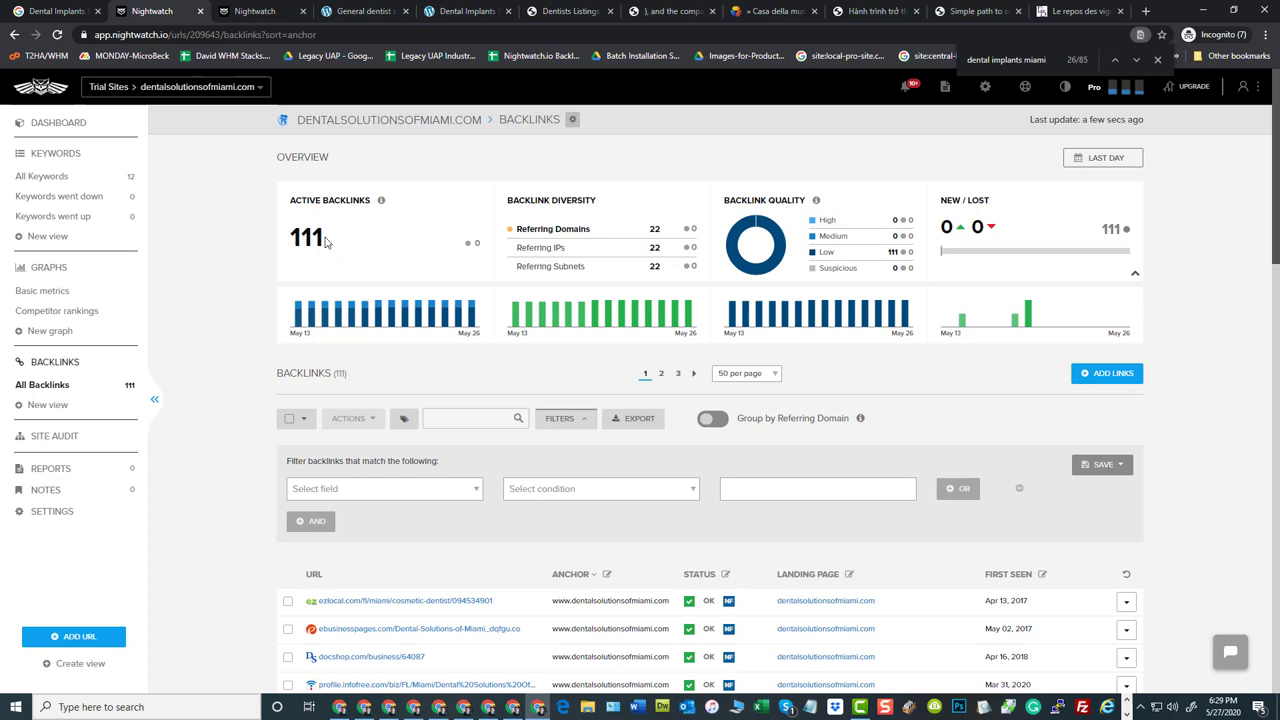
Check the active backlinks total in the overview and group the backlinks by referring domain.
drag(326, 243, 298, 243)
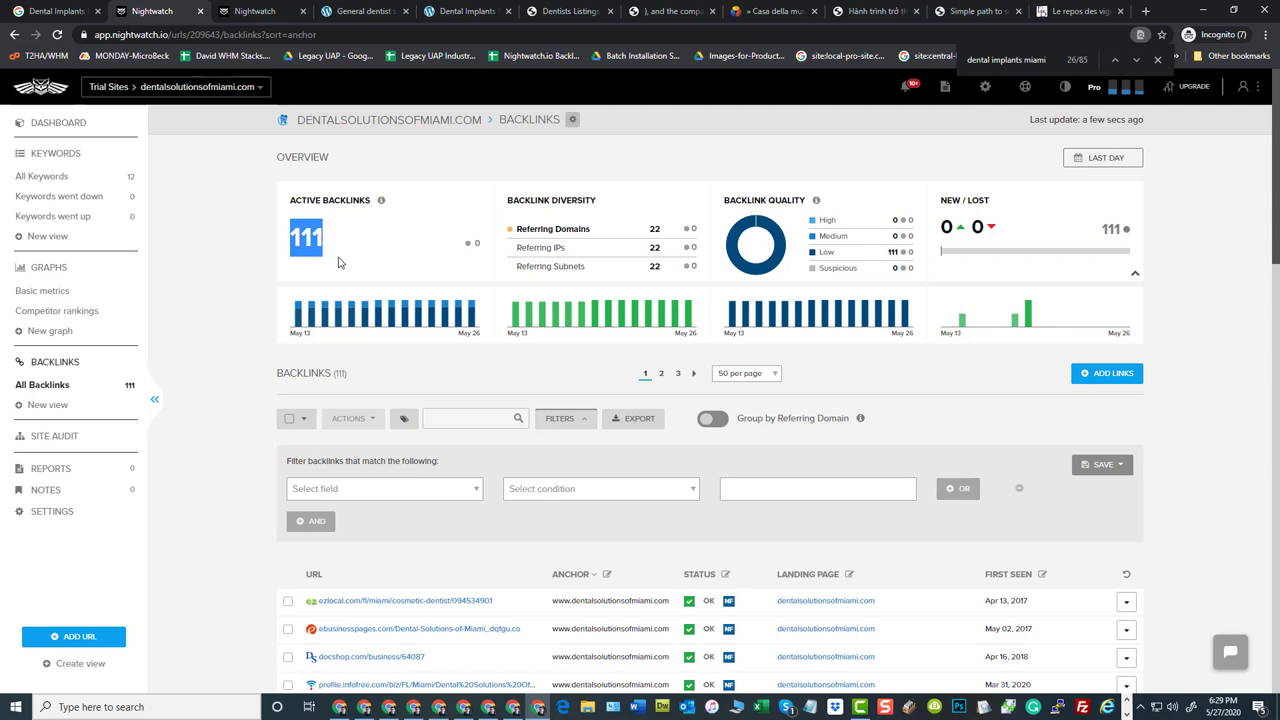
click(369, 245)
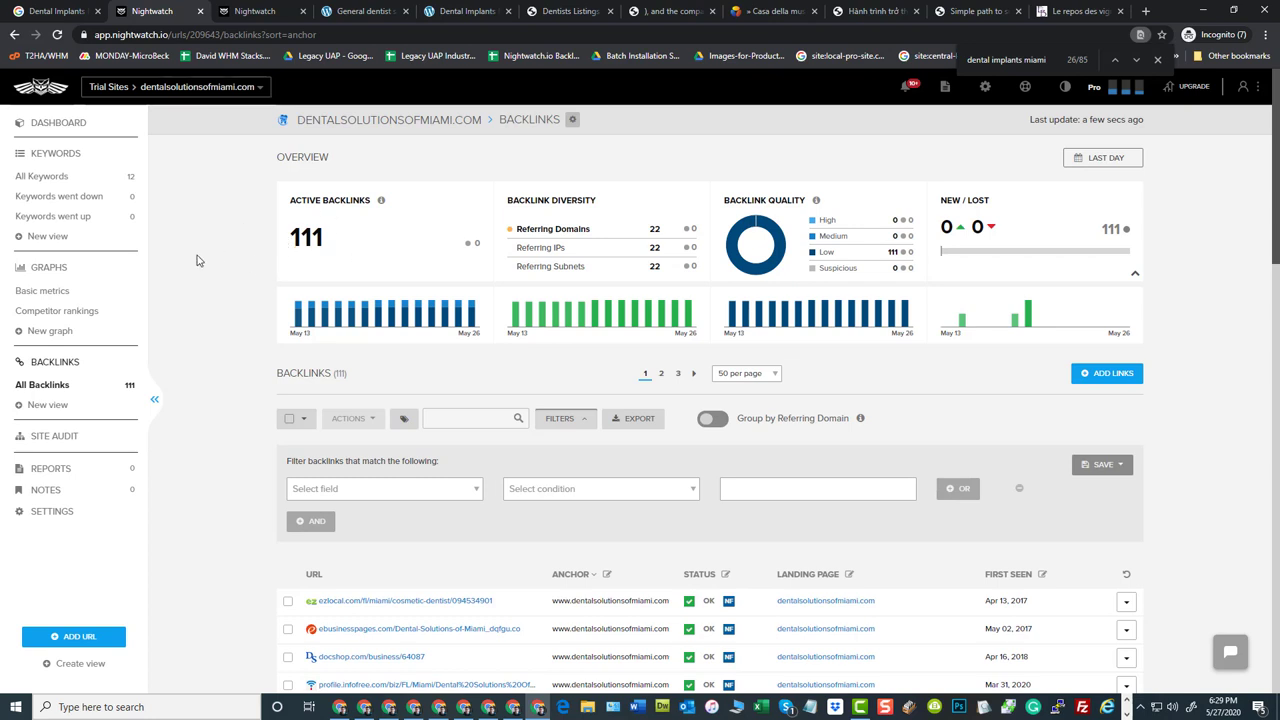
click(714, 420)
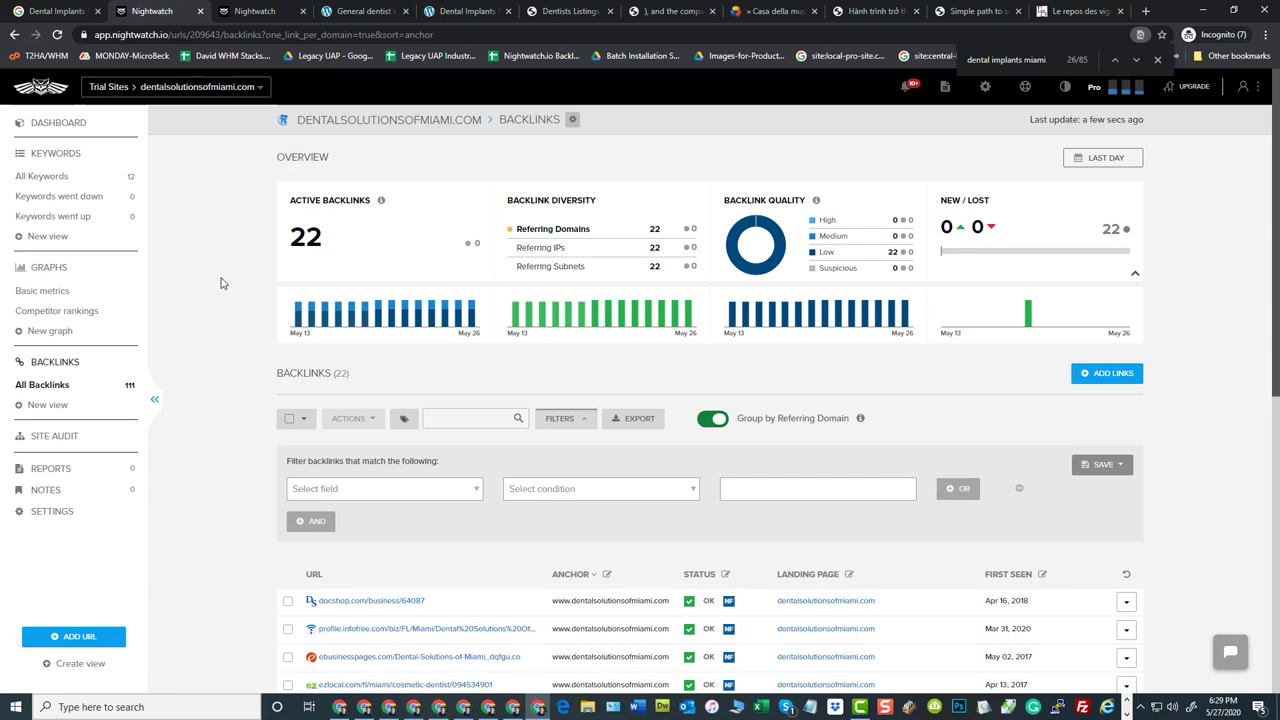
Find the Dental Implants Miami anchor in the grouped backlinks and highlight it, leaving its row unselected.
scroll(222, 283, down, 3)
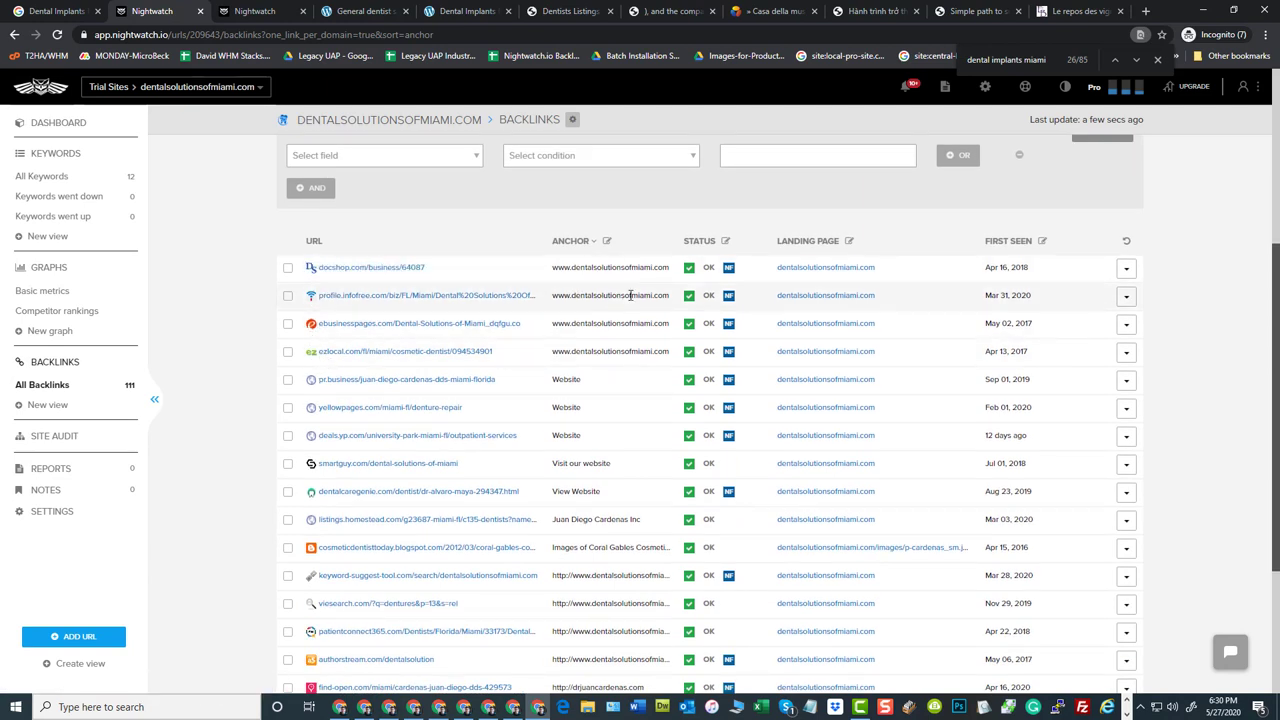
scroll(630, 295, down, 2)
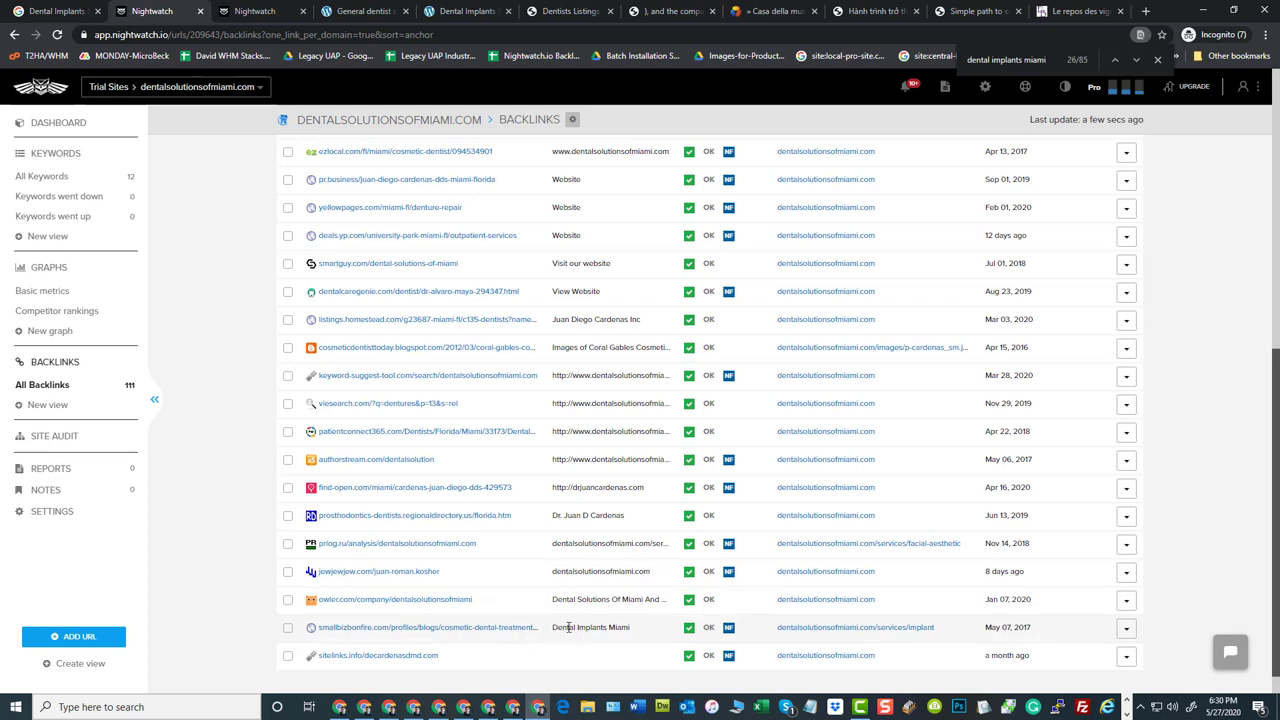
drag(554, 628, 632, 630)
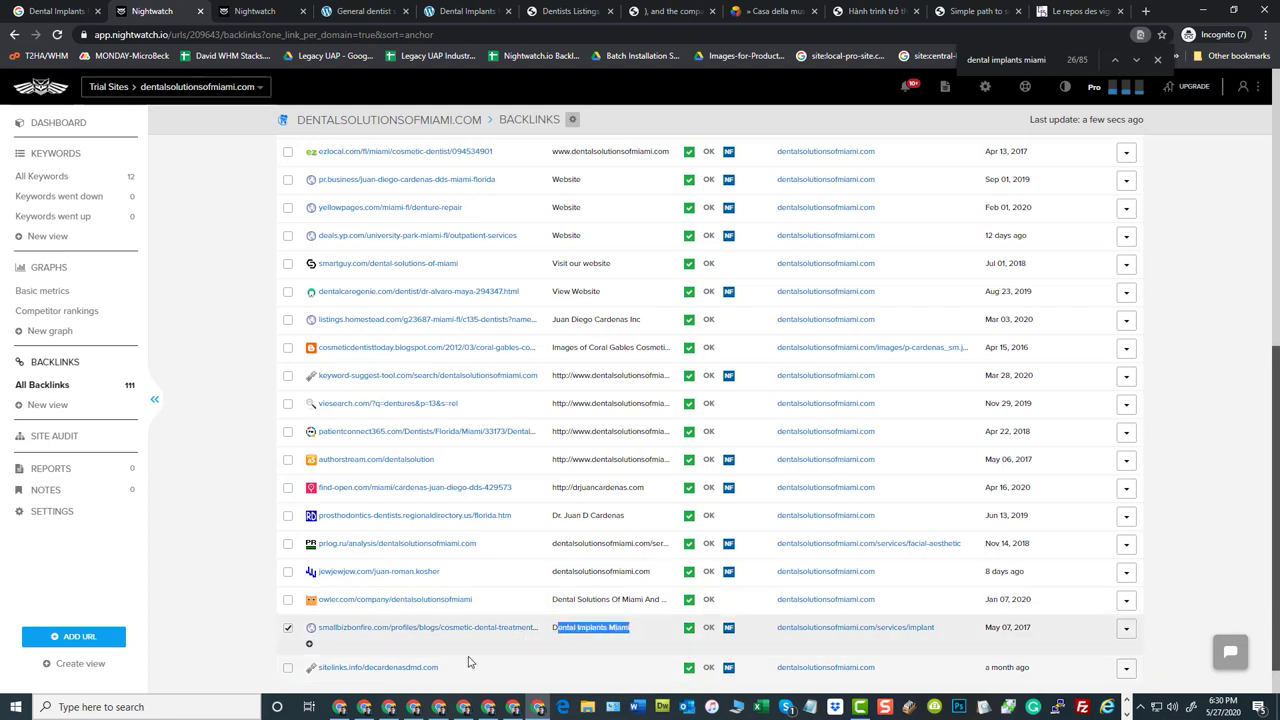
click(288, 628)
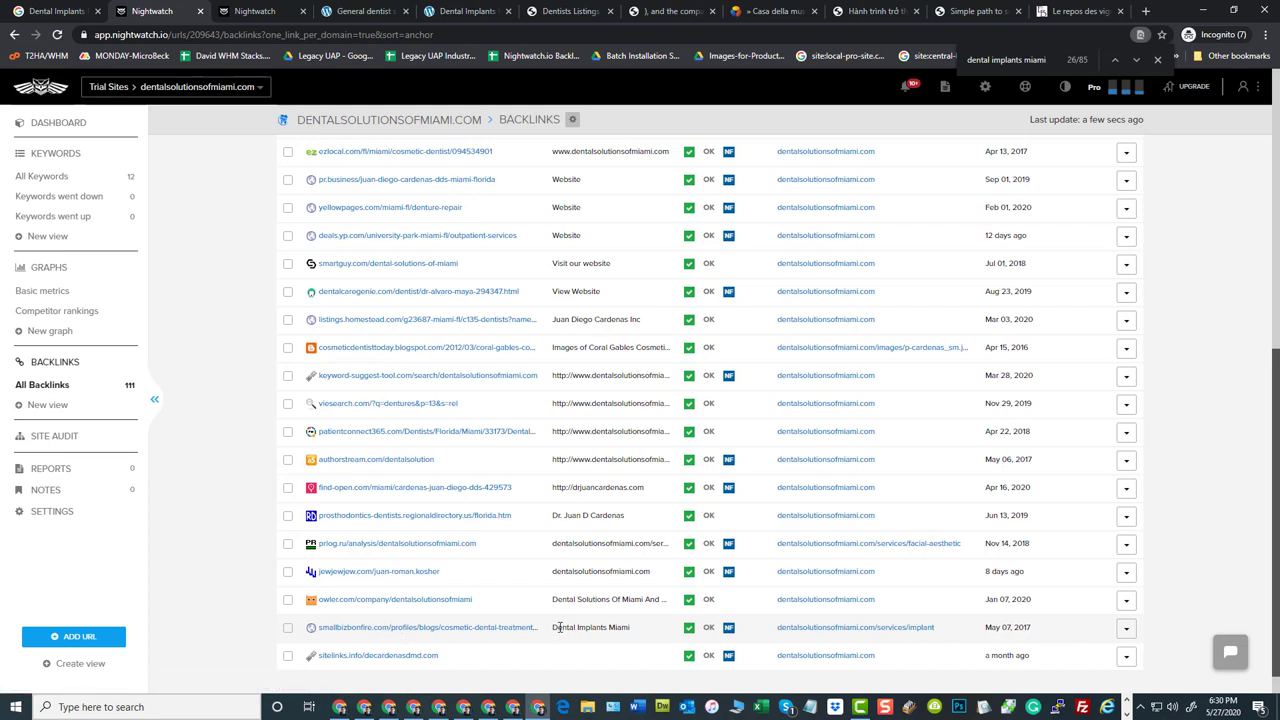
drag(591, 627, 636, 628)
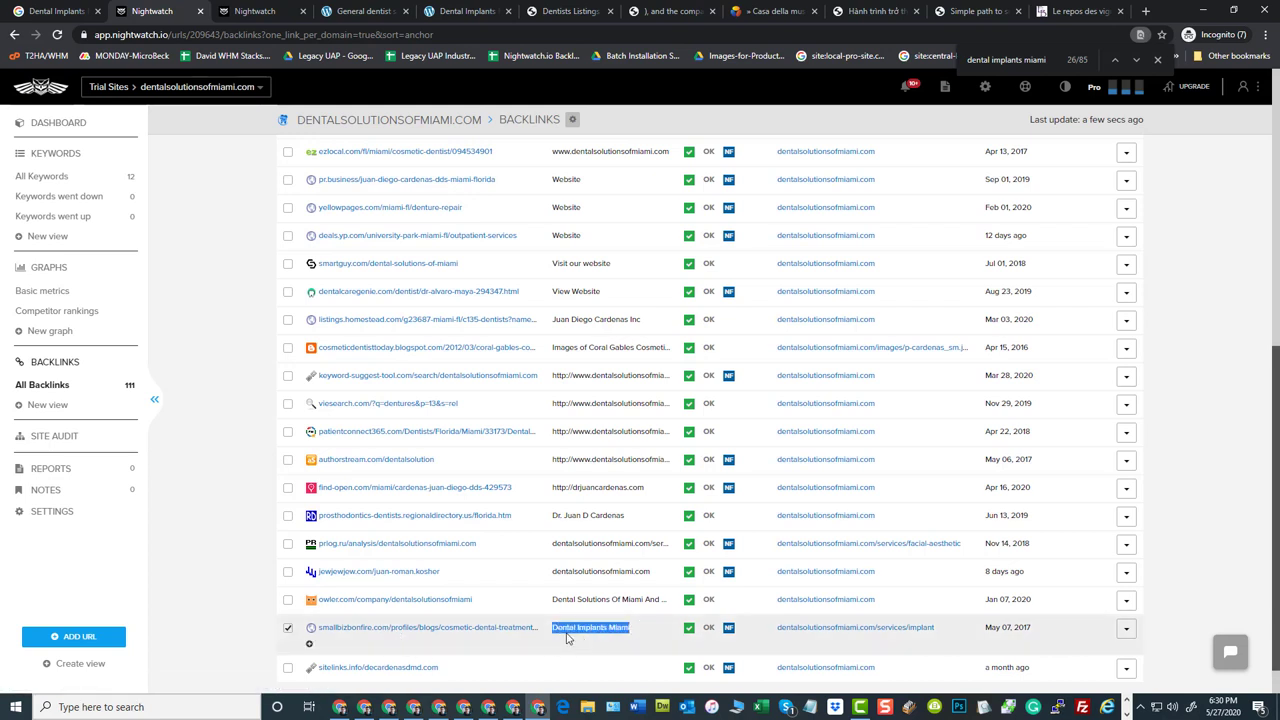
click(288, 627)
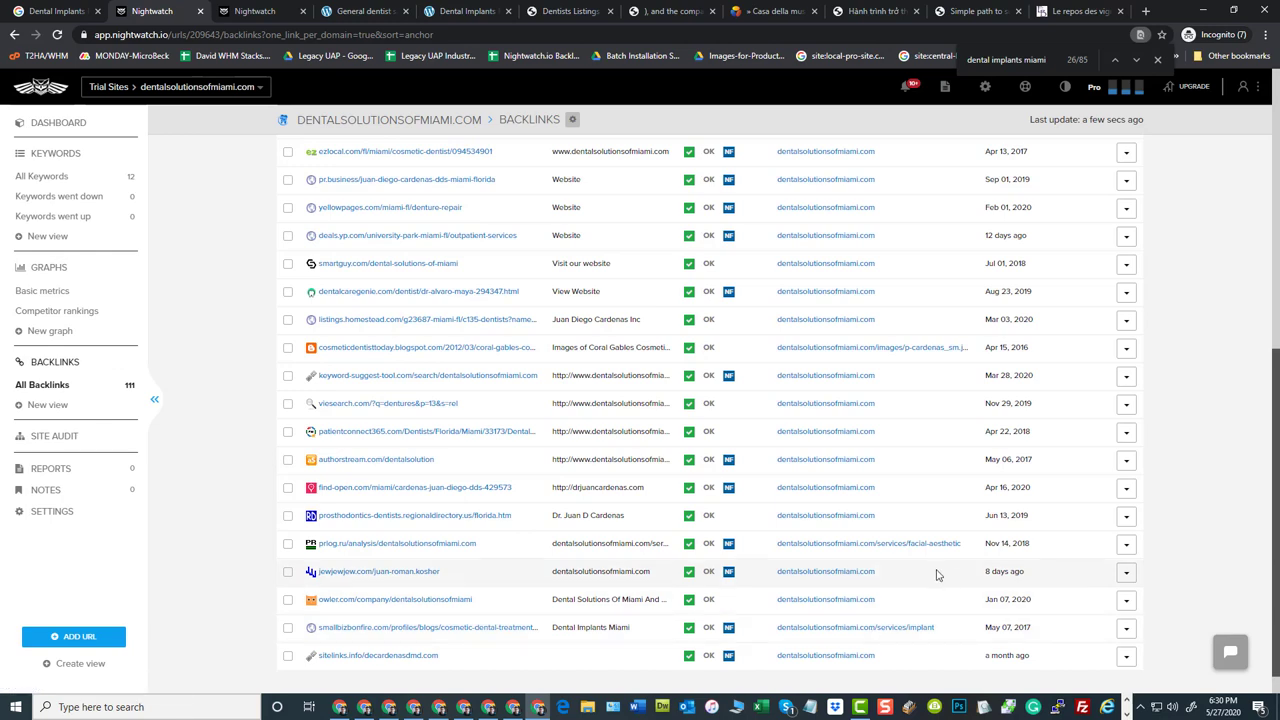
Review the source URLs, anchors and landing pages across the whole list of backlinks grouped by referring domain.
scroll(934, 568, up, 3)
scroll(766, 560, down, 4)
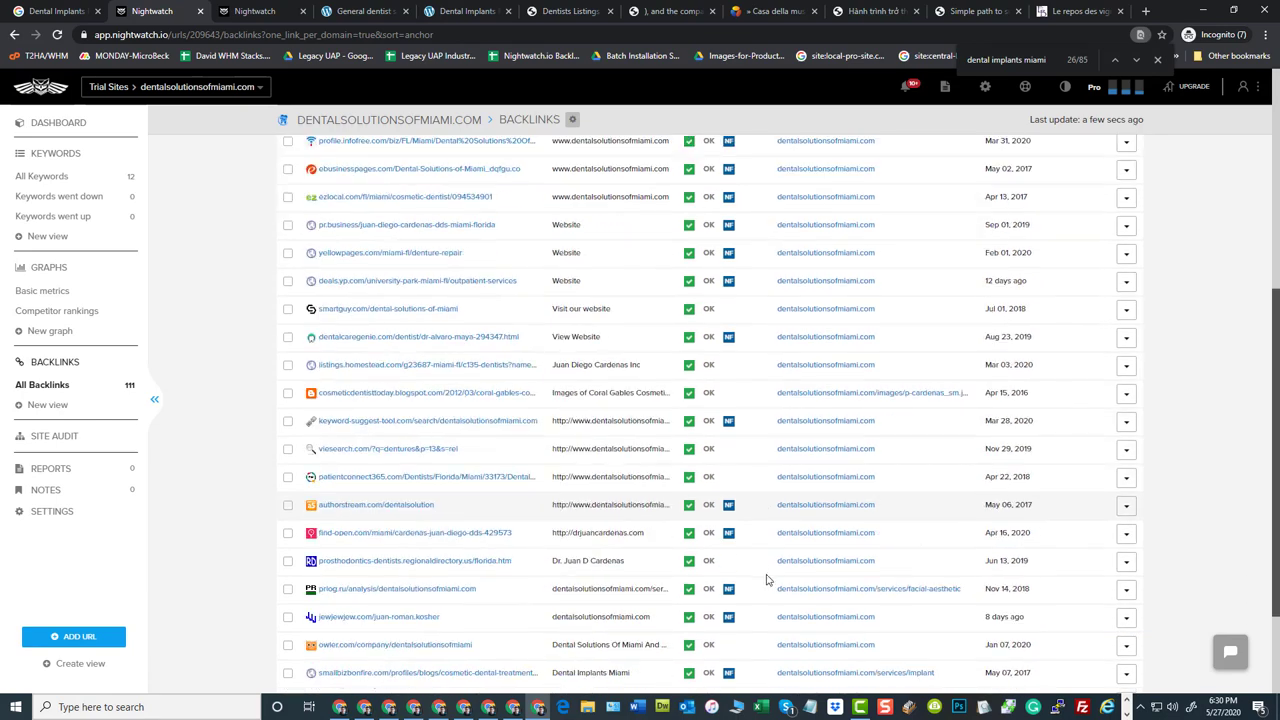
scroll(914, 309, up, 5)
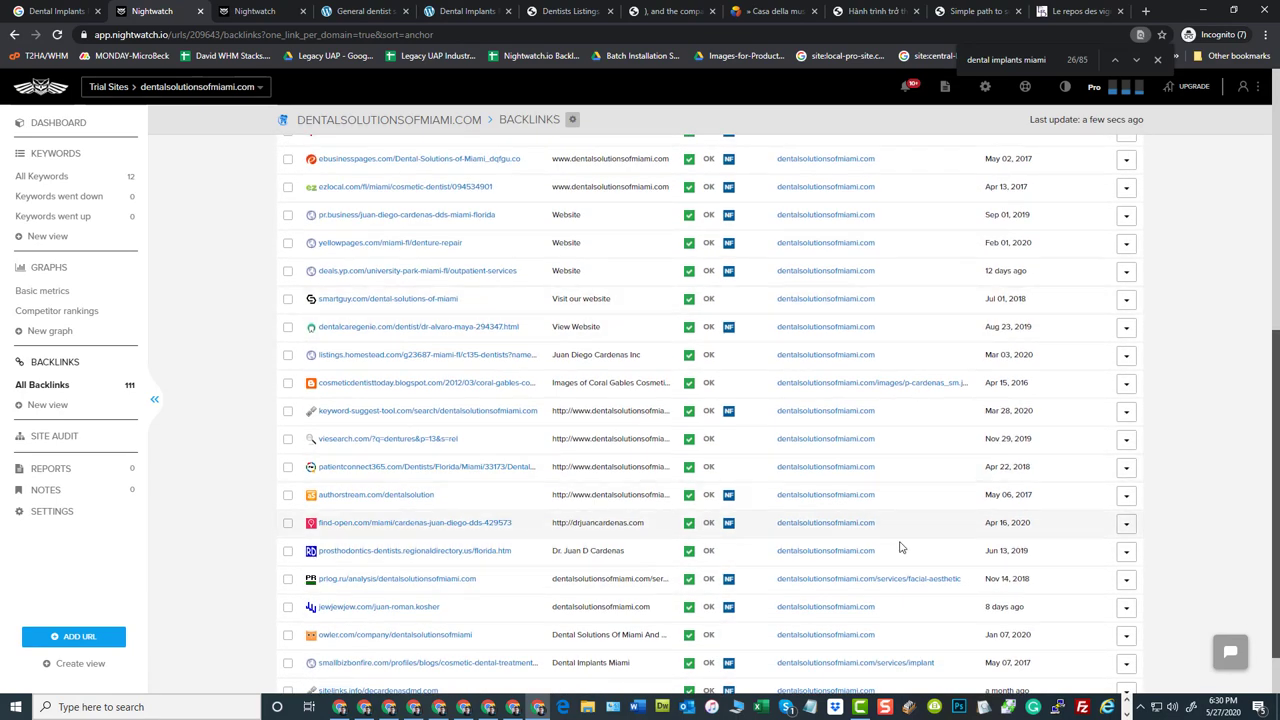
scroll(766, 493, down, 5)
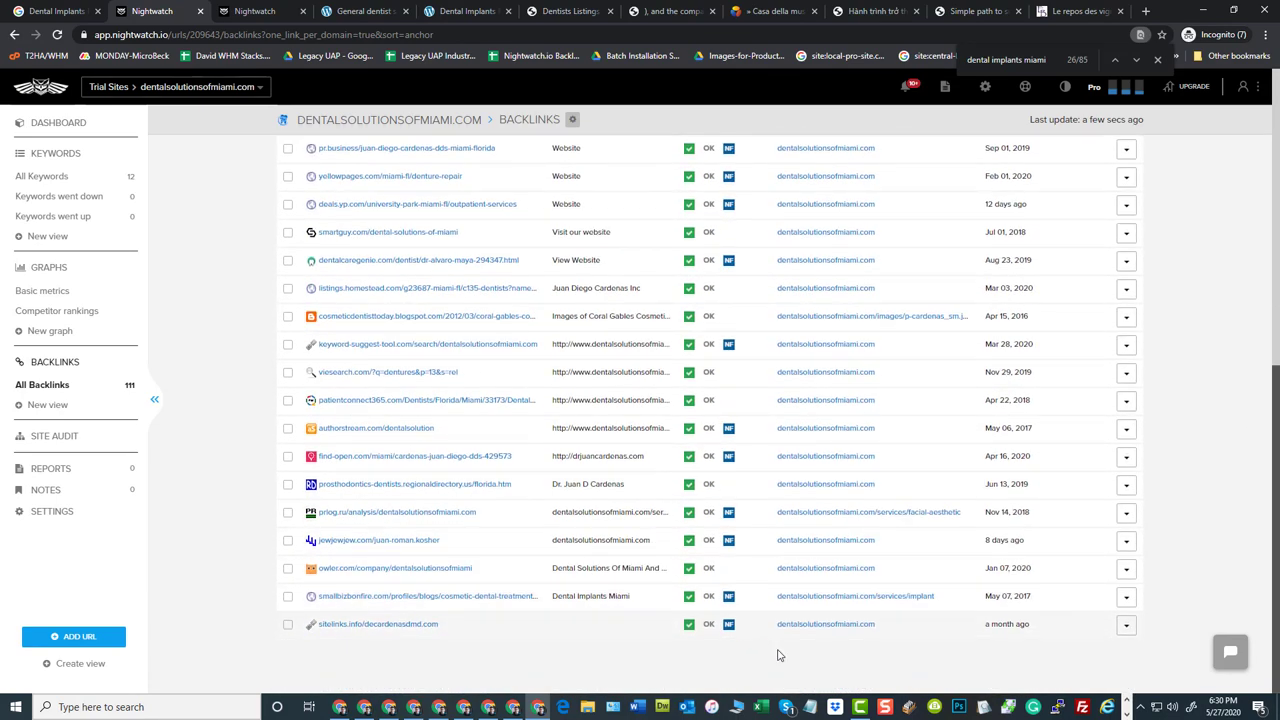
scroll(909, 504, up, 2)
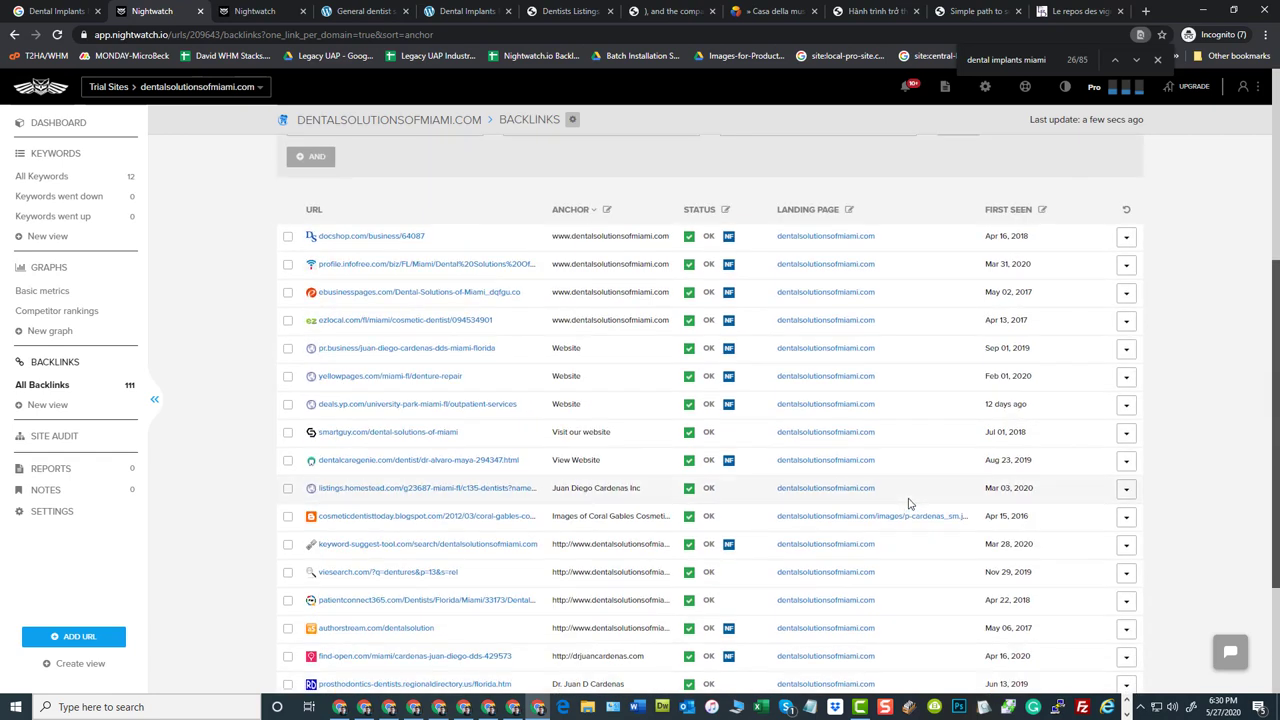
scroll(909, 503, down, 1)
scroll(571, 334, up, 1)
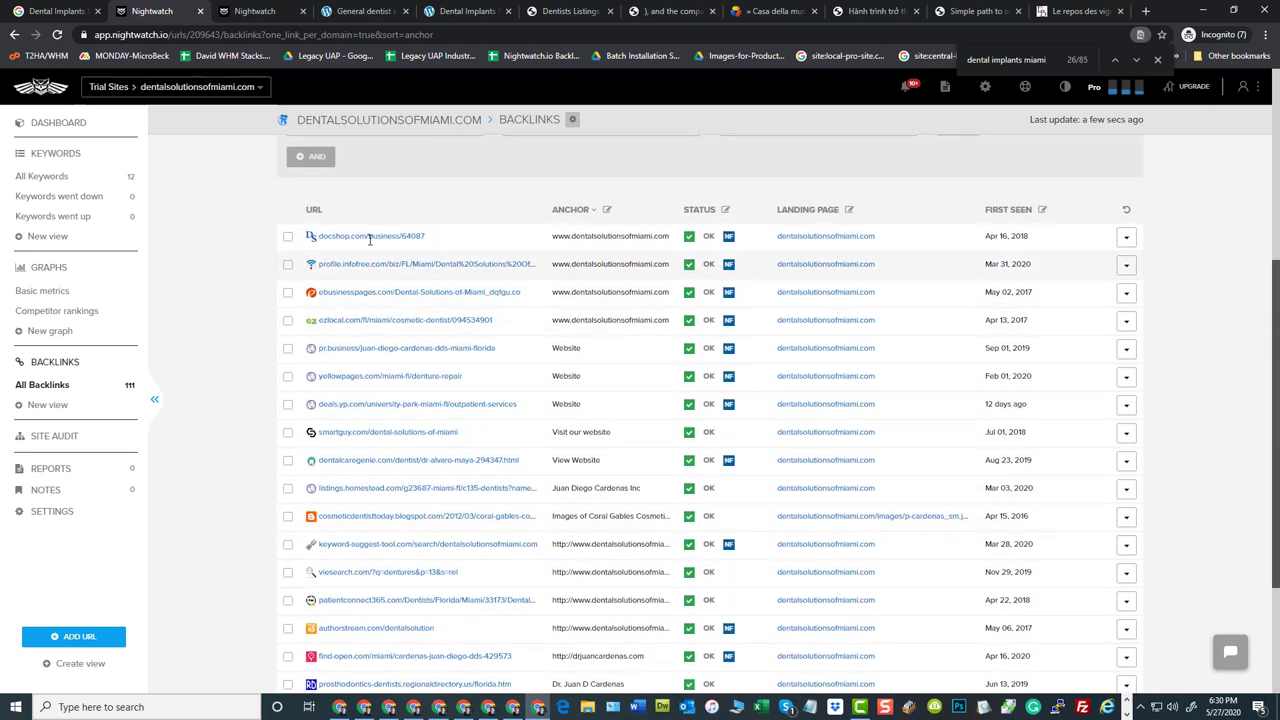
scroll(272, 475, down, 1)
scroll(265, 540, down, 2)
scroll(409, 610, up, 5)
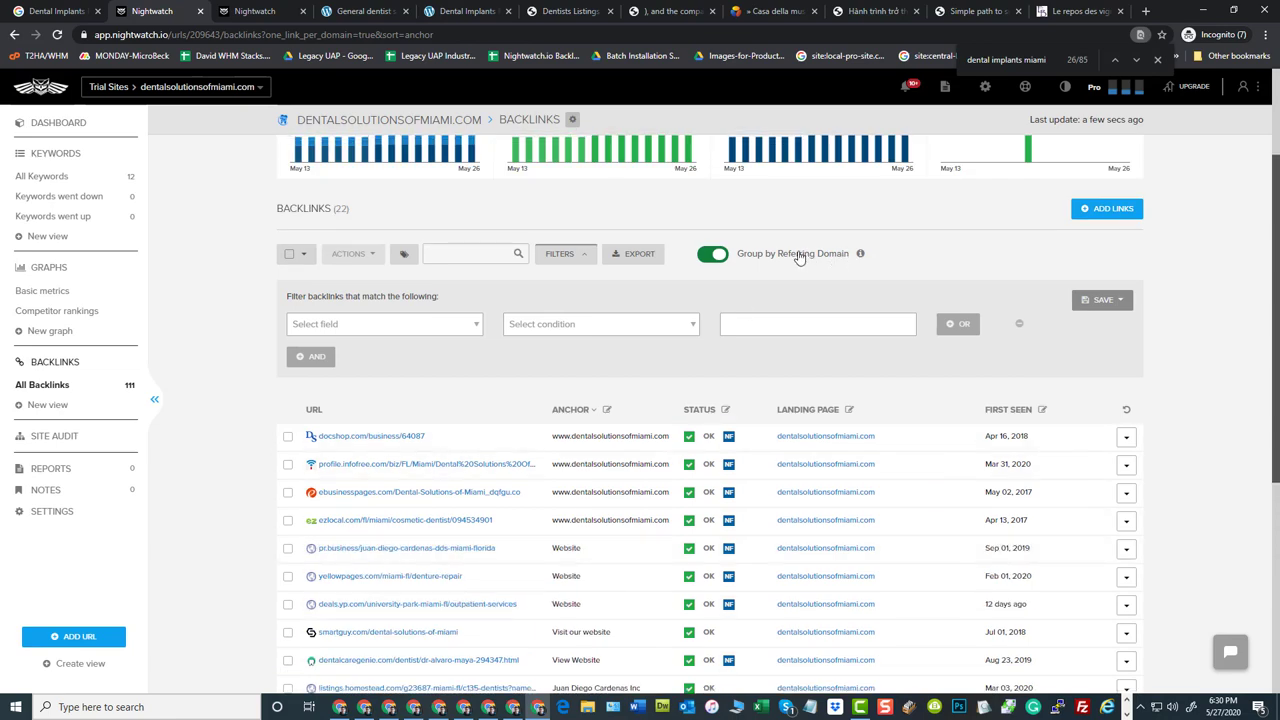
scroll(340, 560, down, 1)
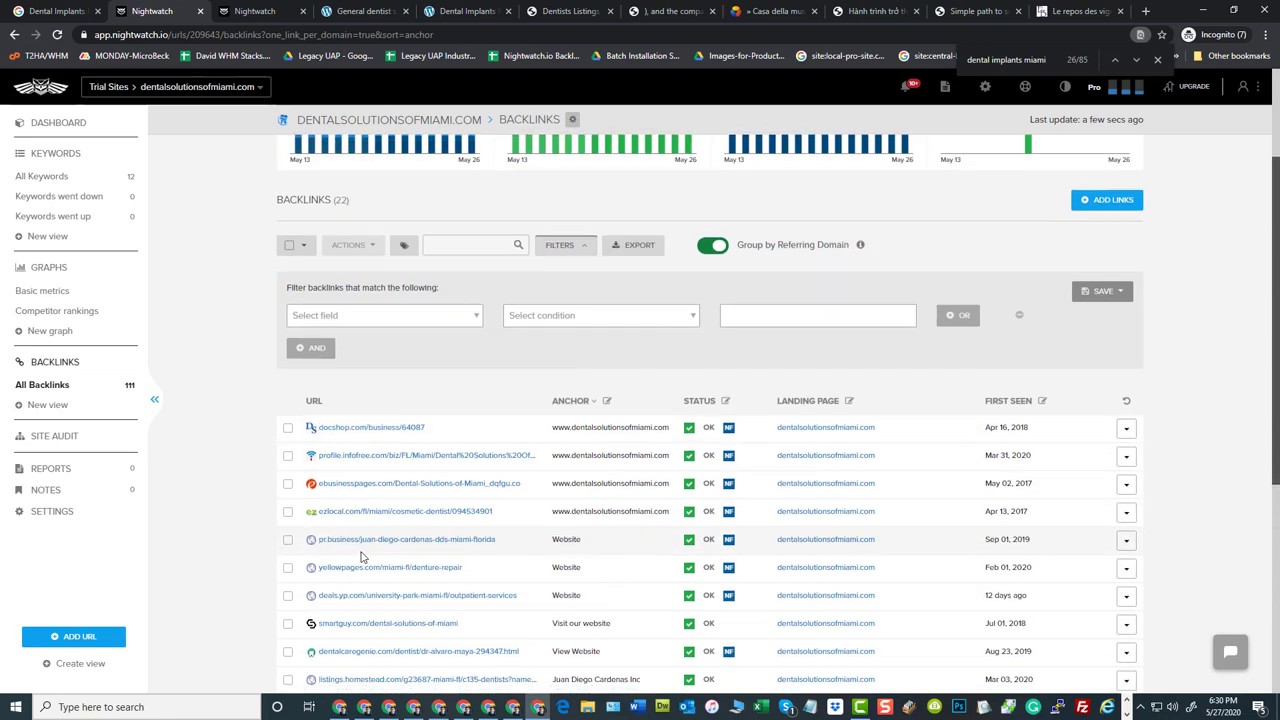
scroll(602, 340, down, 3)
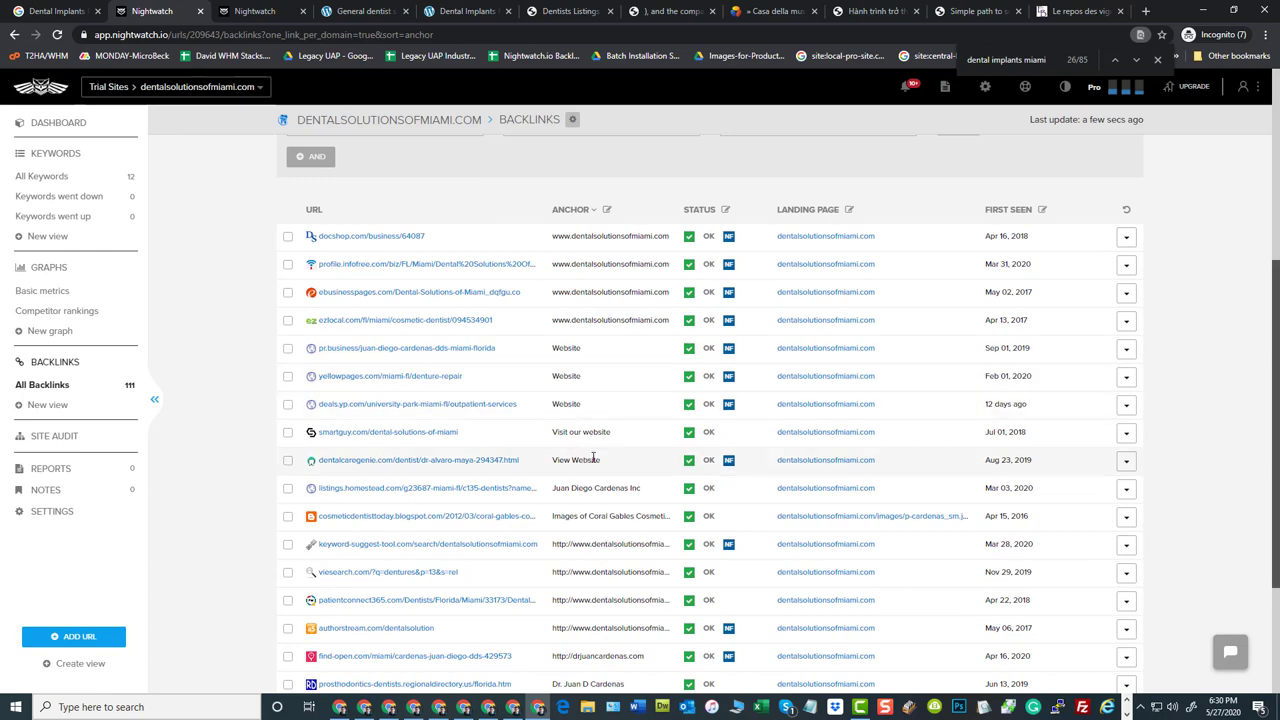
scroll(604, 380, down, 2)
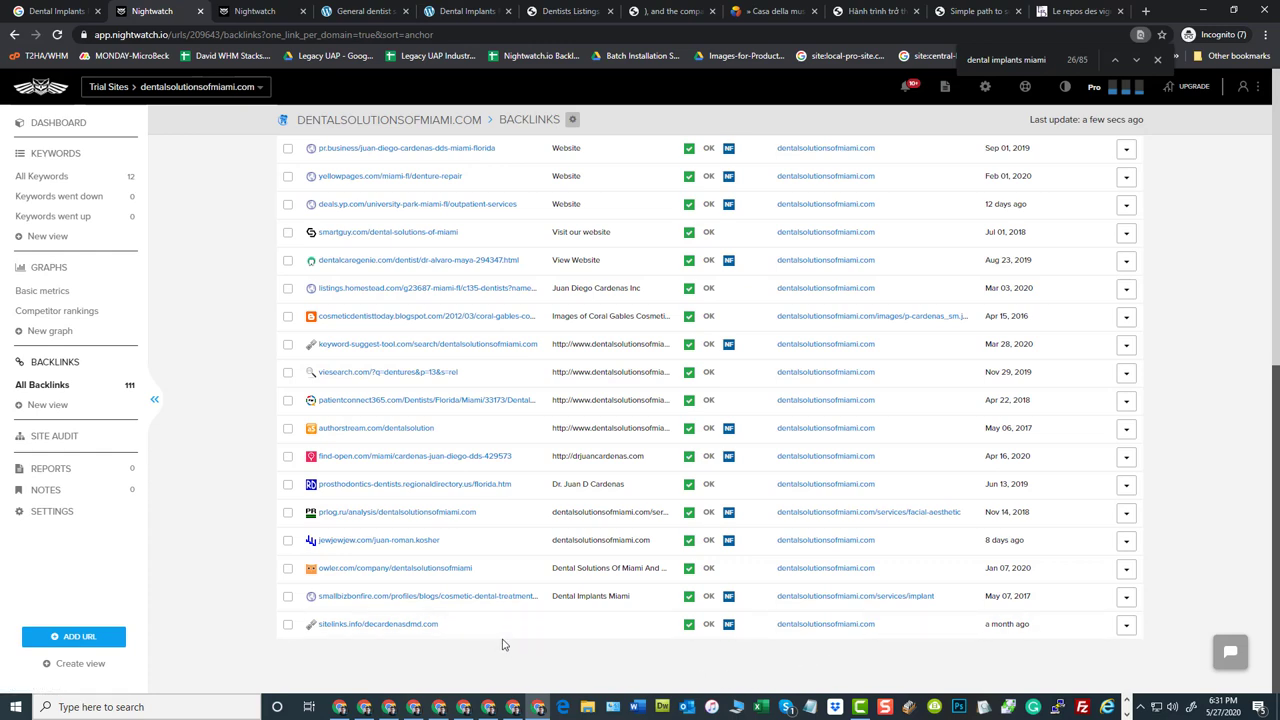
Recheck the grouped list and highlight the exact-match anchor Dental Implants Miami on the smallbizbonfire.com backlink.
scroll(520, 643, up, 3)
scroll(520, 643, down, 3)
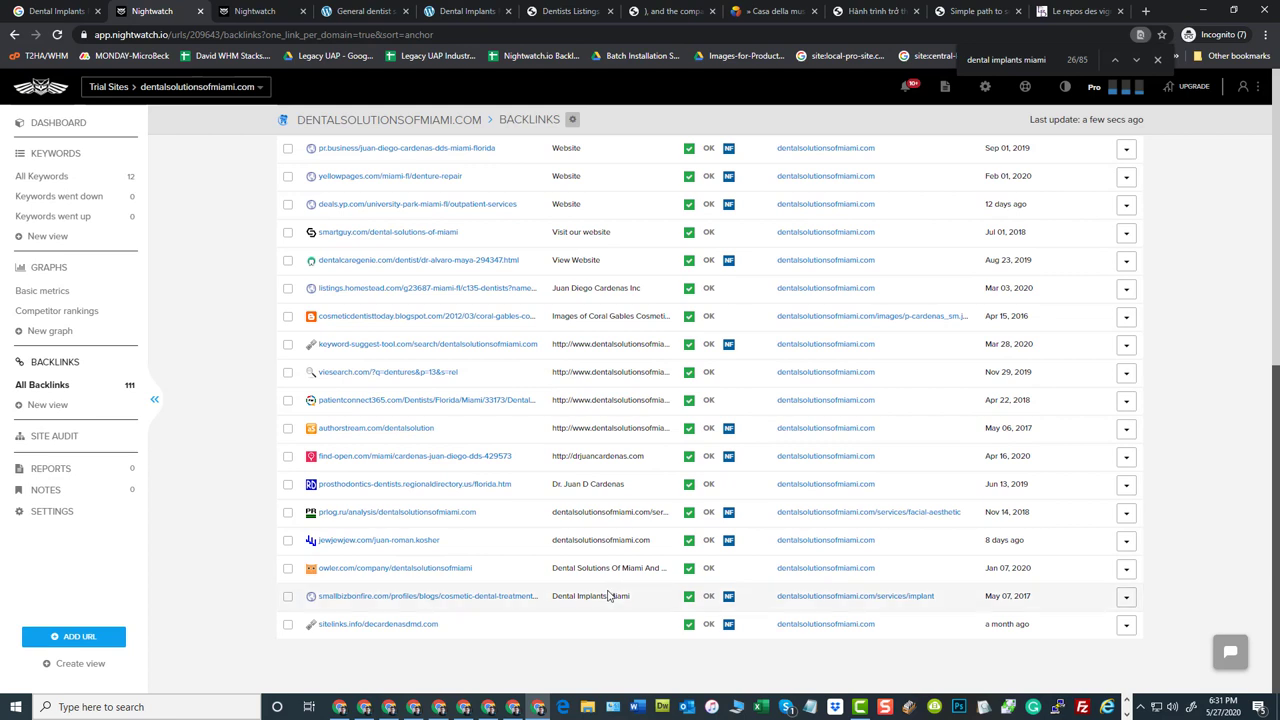
drag(629, 594, 551, 596)
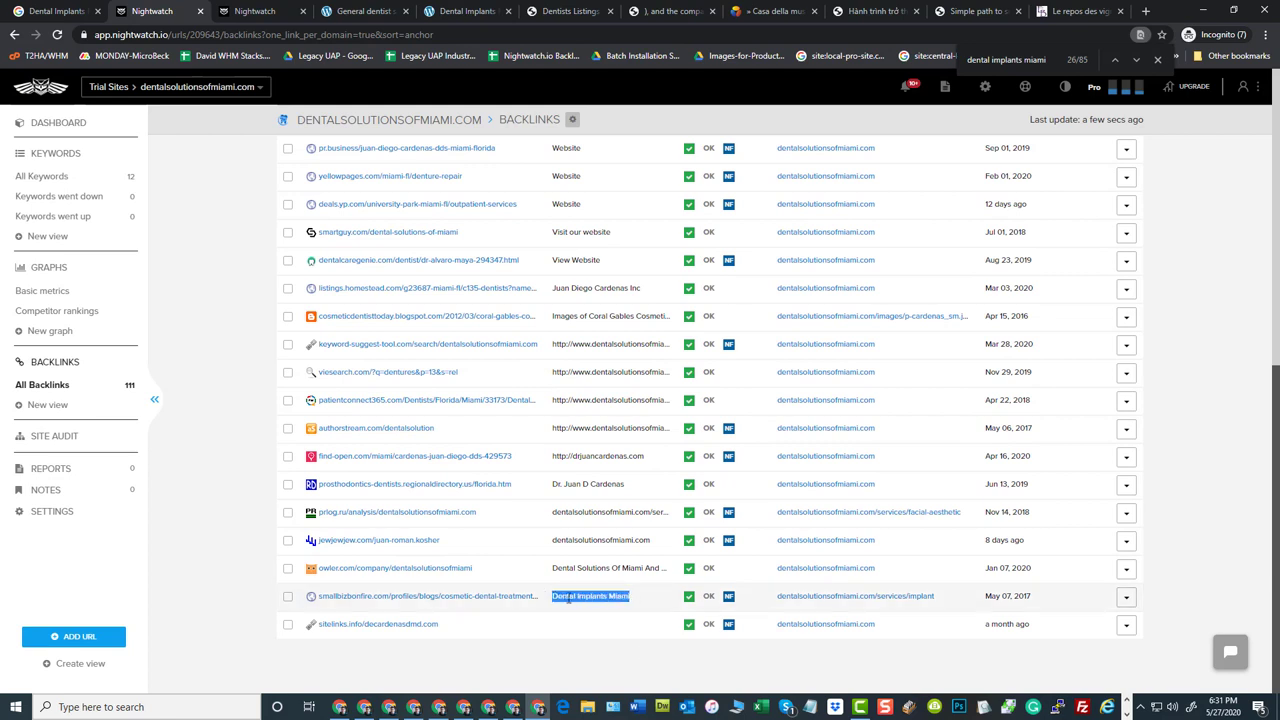
click(223, 434)
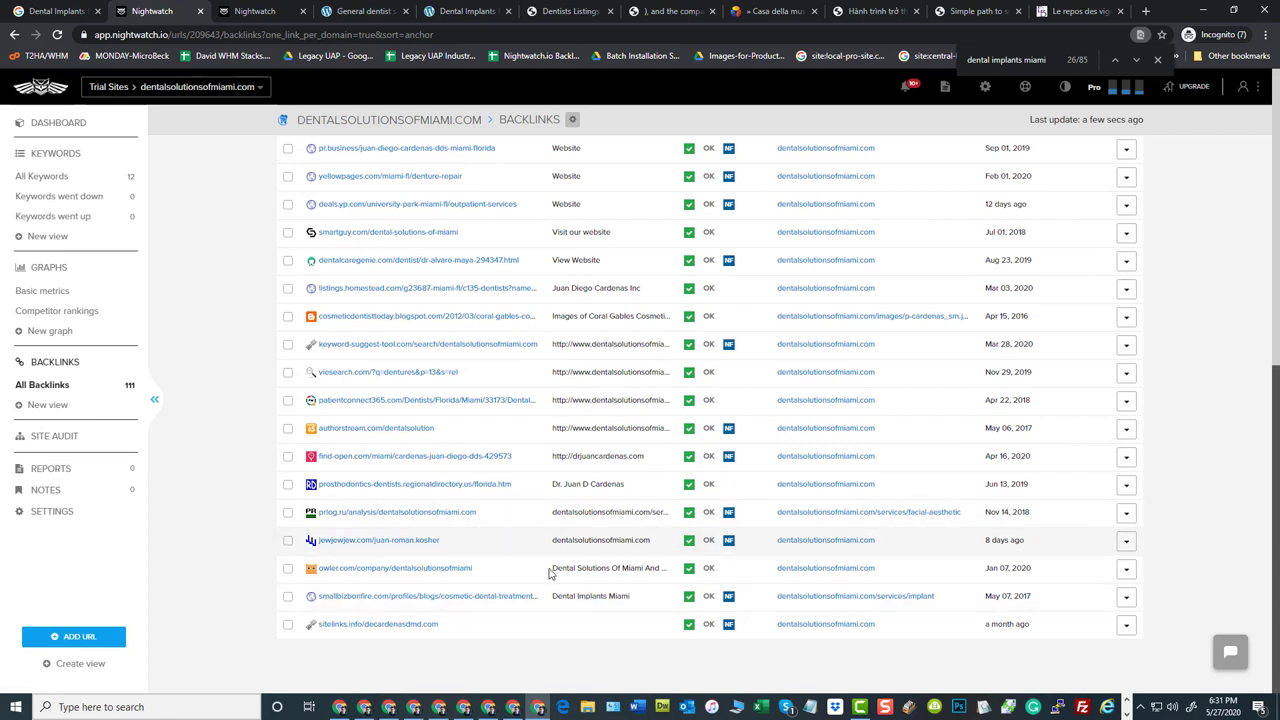
Examine the branded, URL and generic anchors together with the nofollow status of the grouped backlinks.
scroll(605, 495, up, 1)
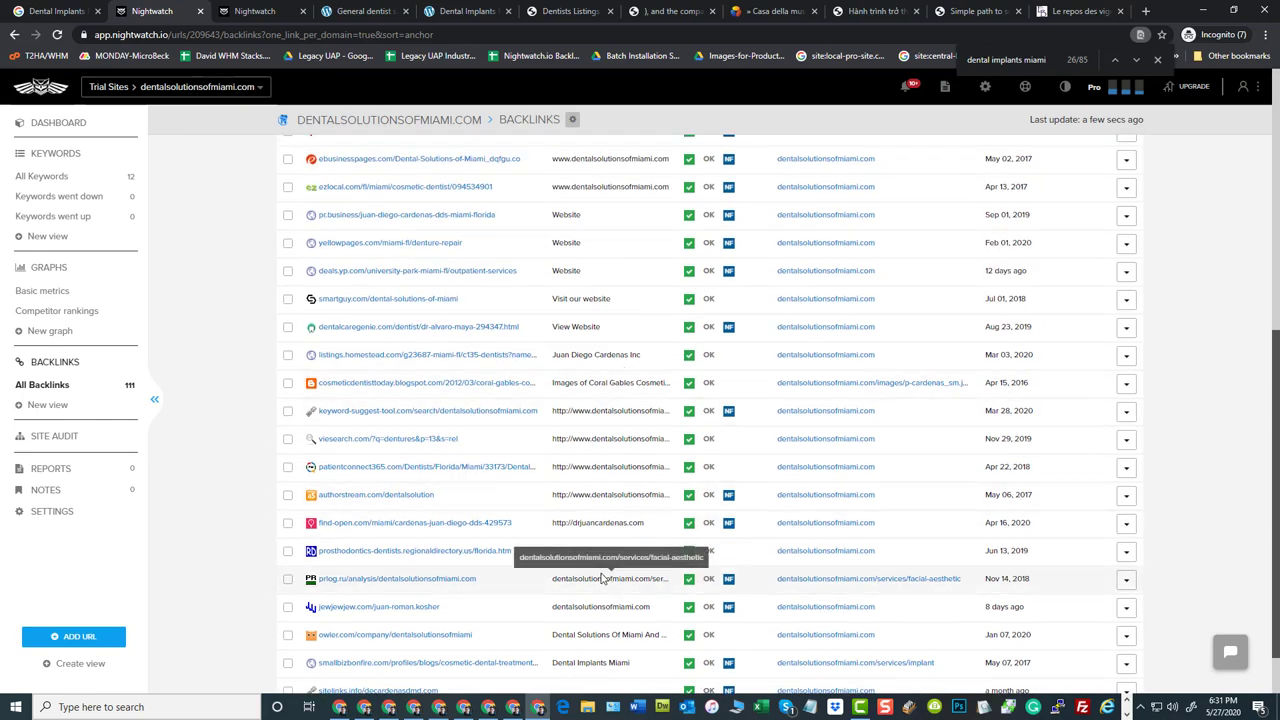
scroll(606, 437, up, 2)
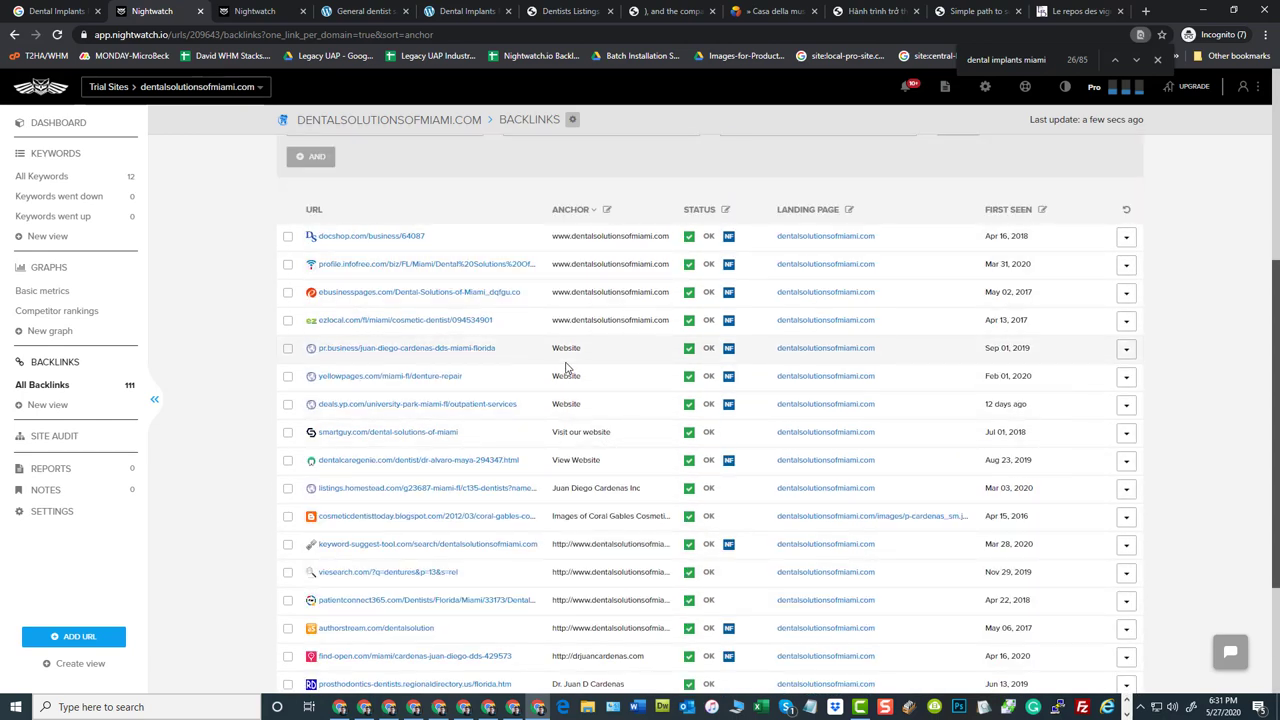
scroll(597, 345, down, 2)
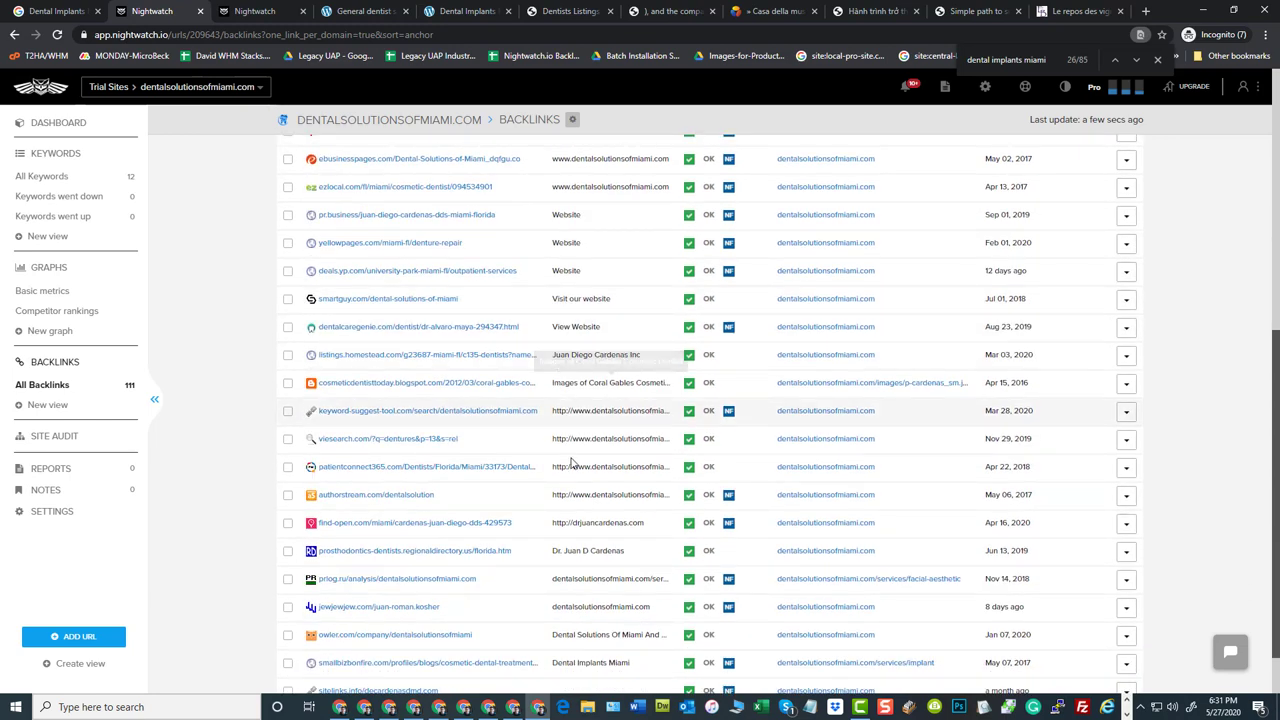
scroll(572, 462, down, 1)
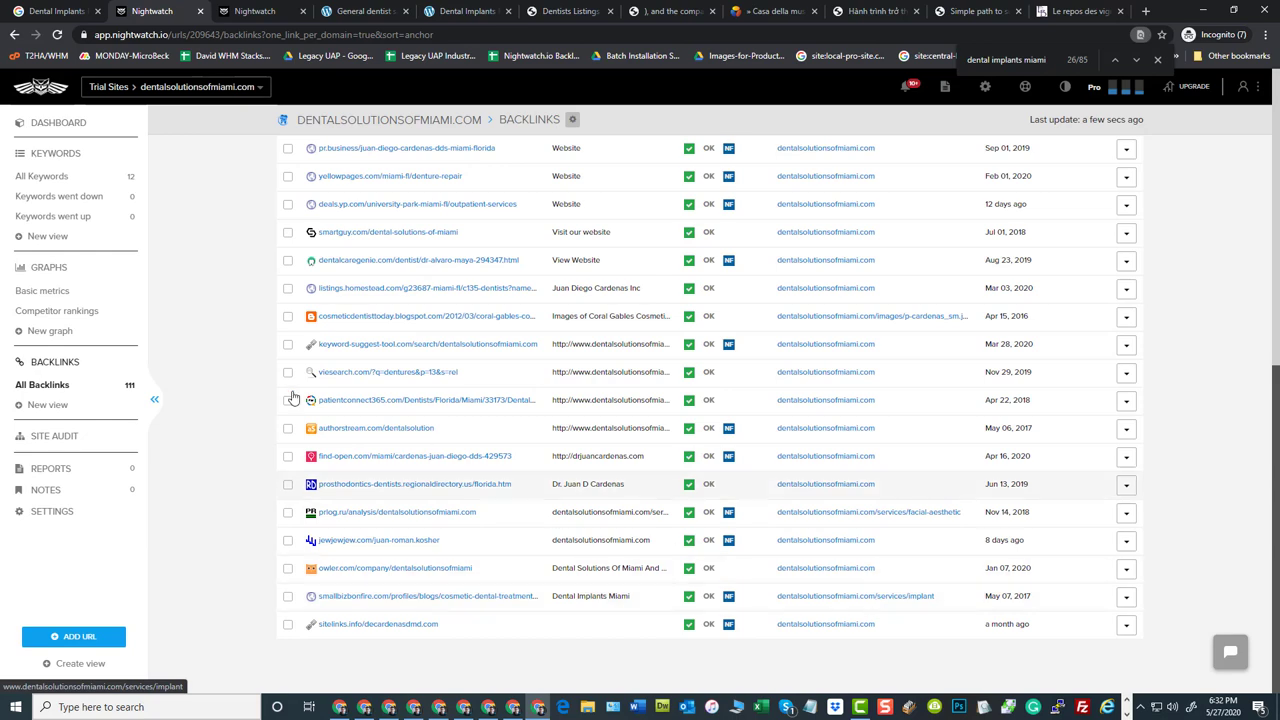
scroll(514, 406, up, 4)
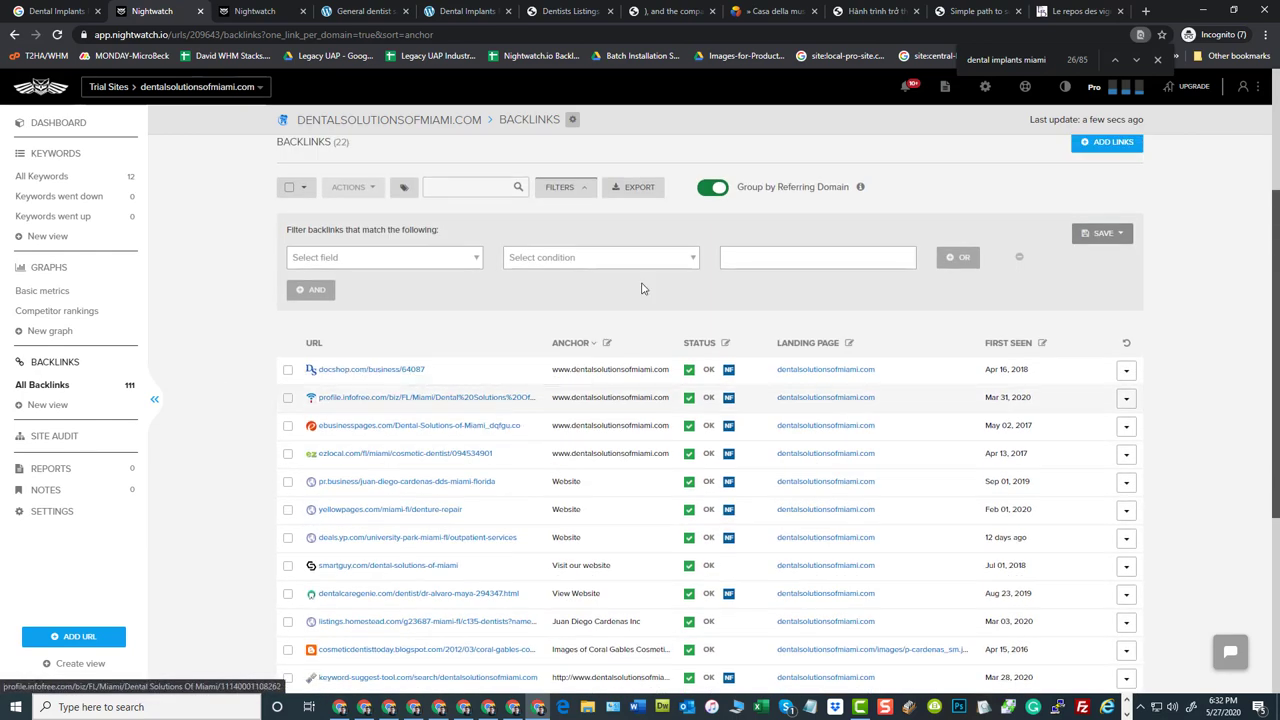
scroll(706, 398, down, 2)
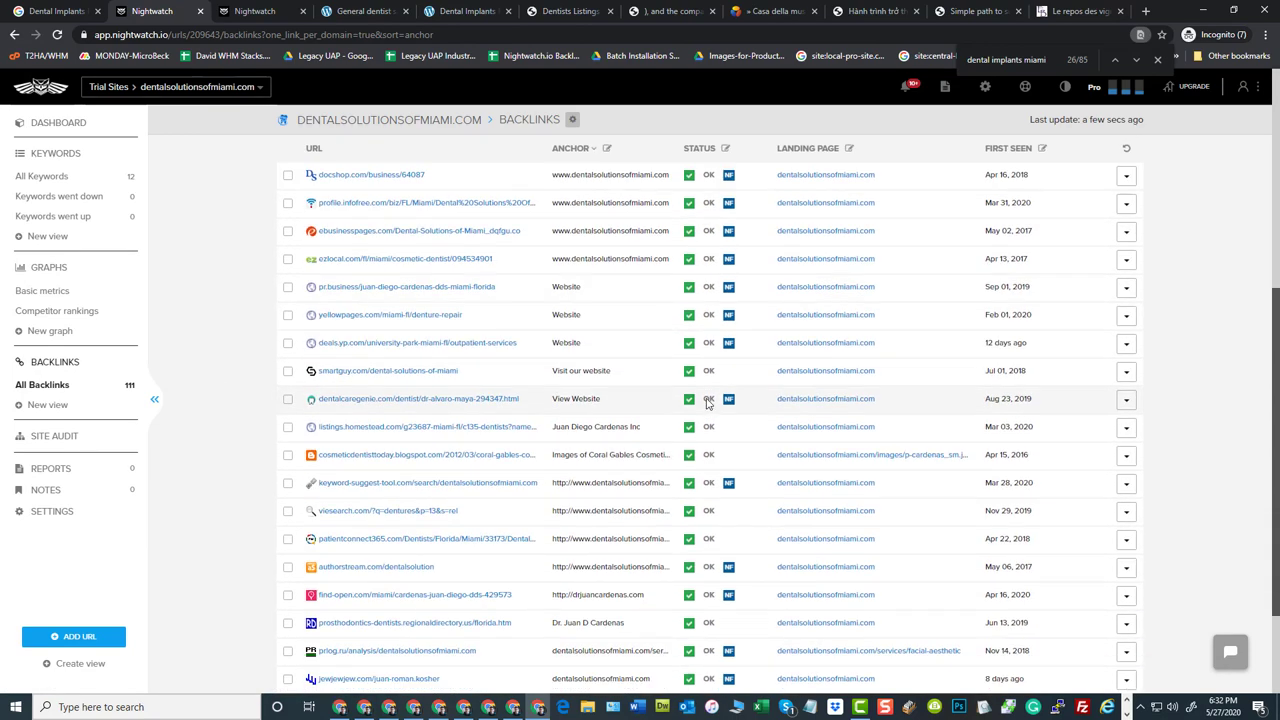
scroll(706, 400, down, 2)
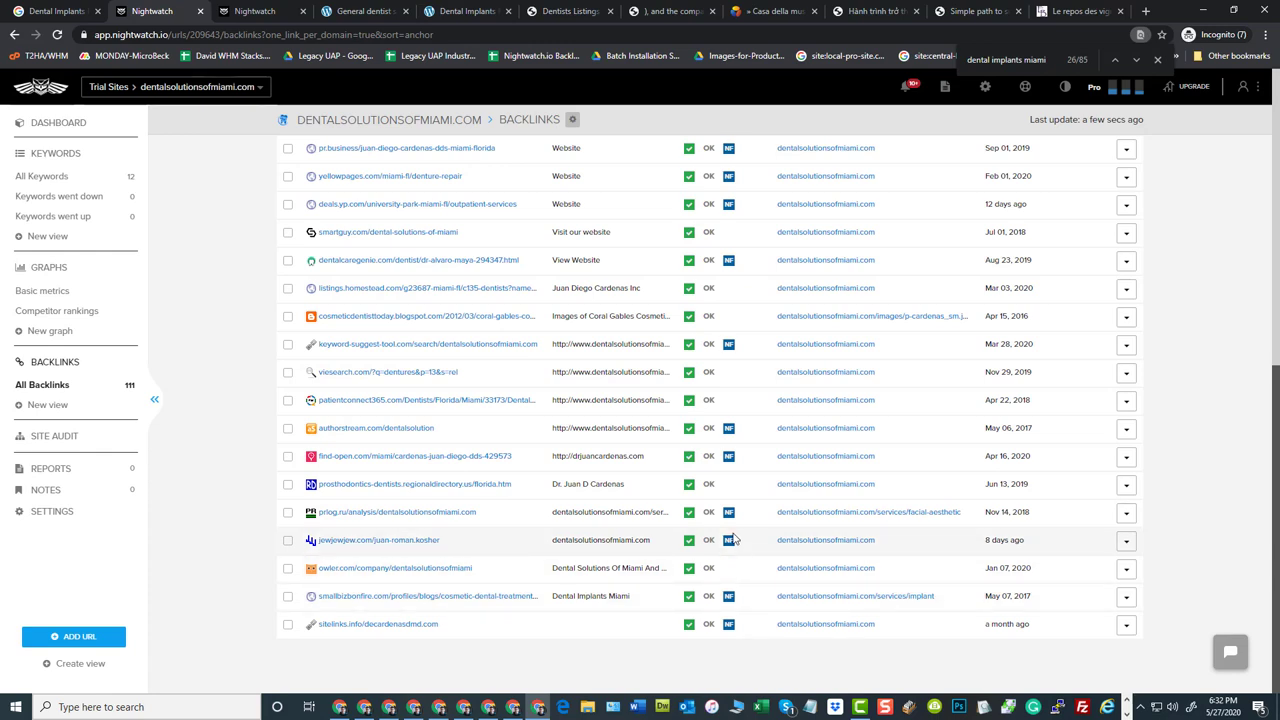
Compare the exact-match anchor Dental Implants Miami with the other anchor texts throughout the grouped backlinks.
scroll(731, 405, up, 2)
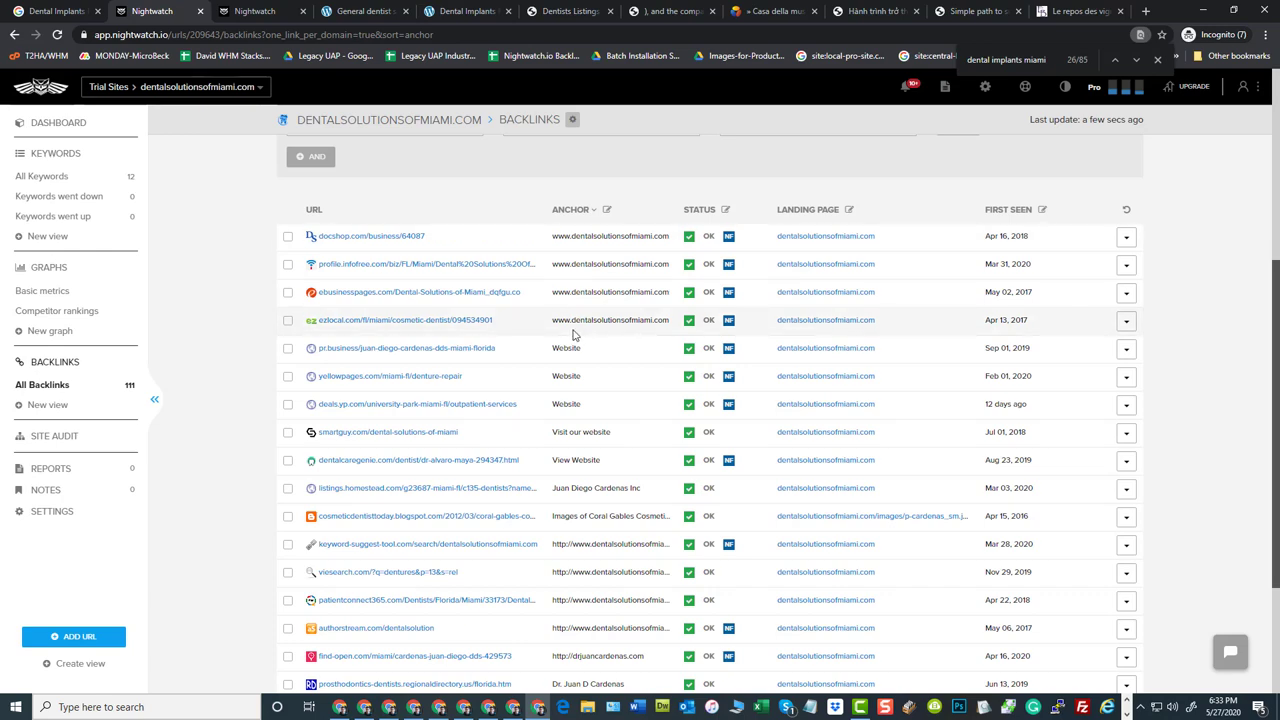
scroll(225, 490, down, 3)
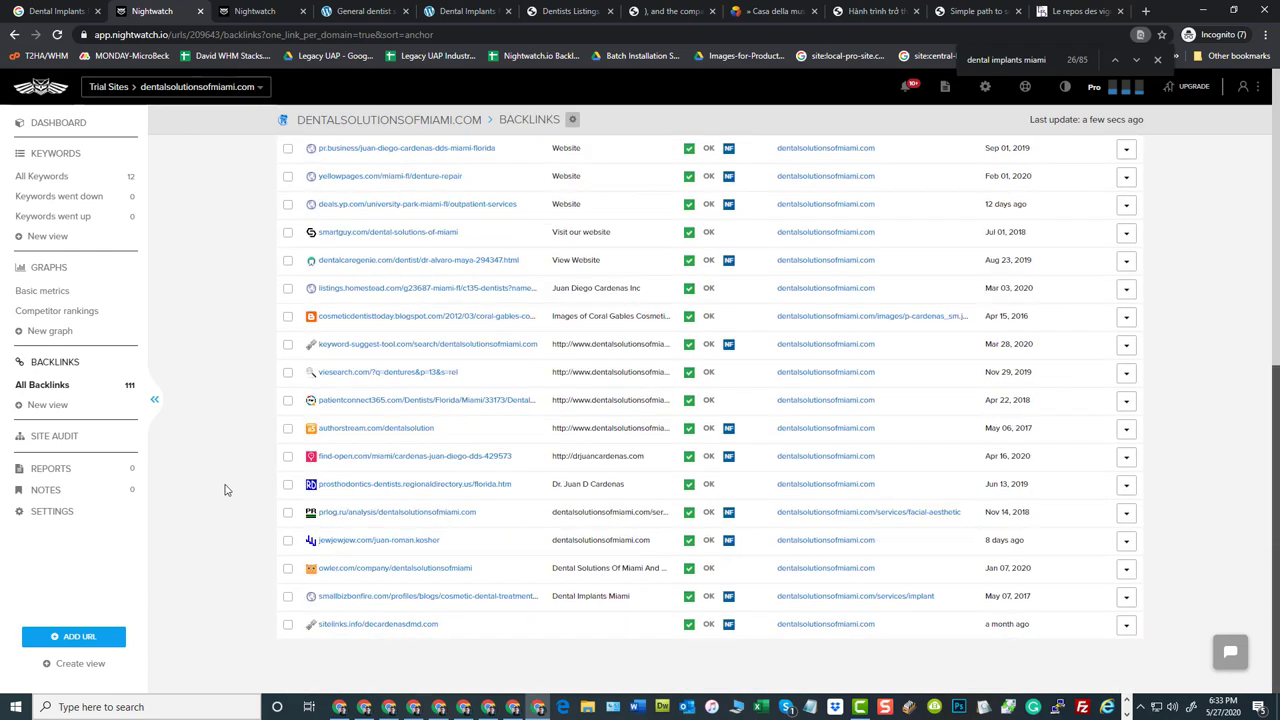
scroll(766, 540, up, 3)
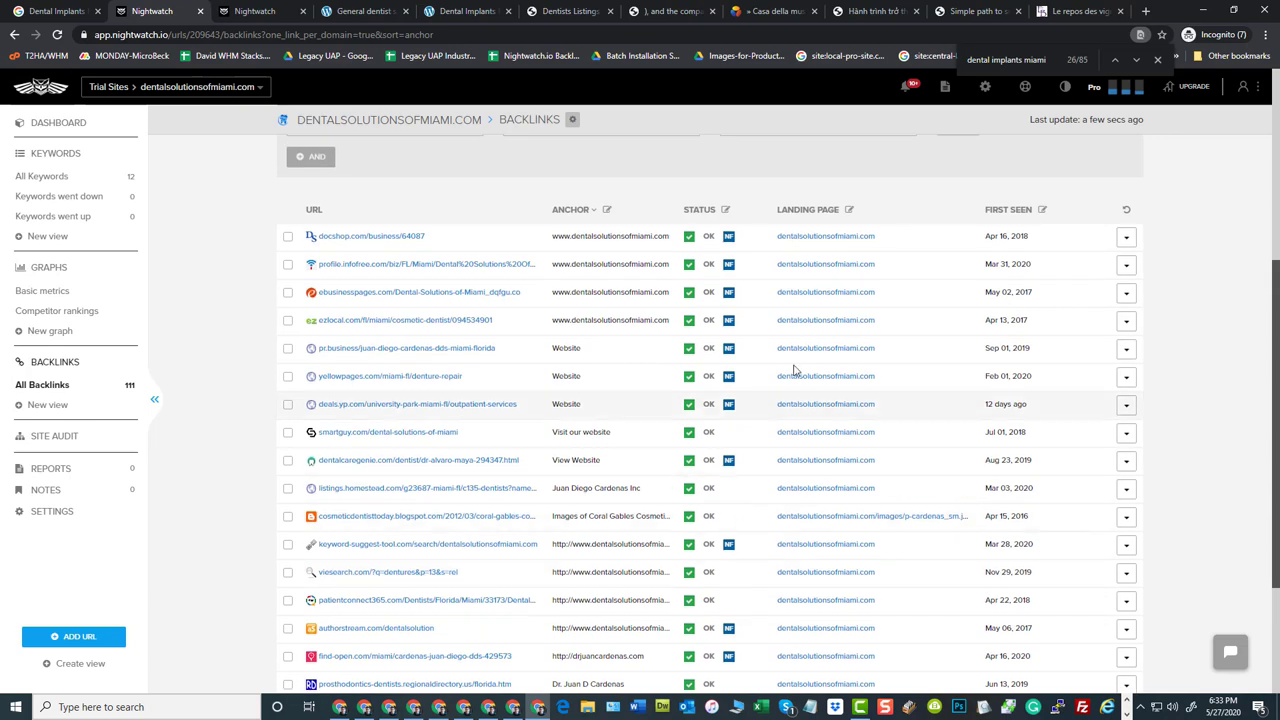
scroll(187, 510, down, 3)
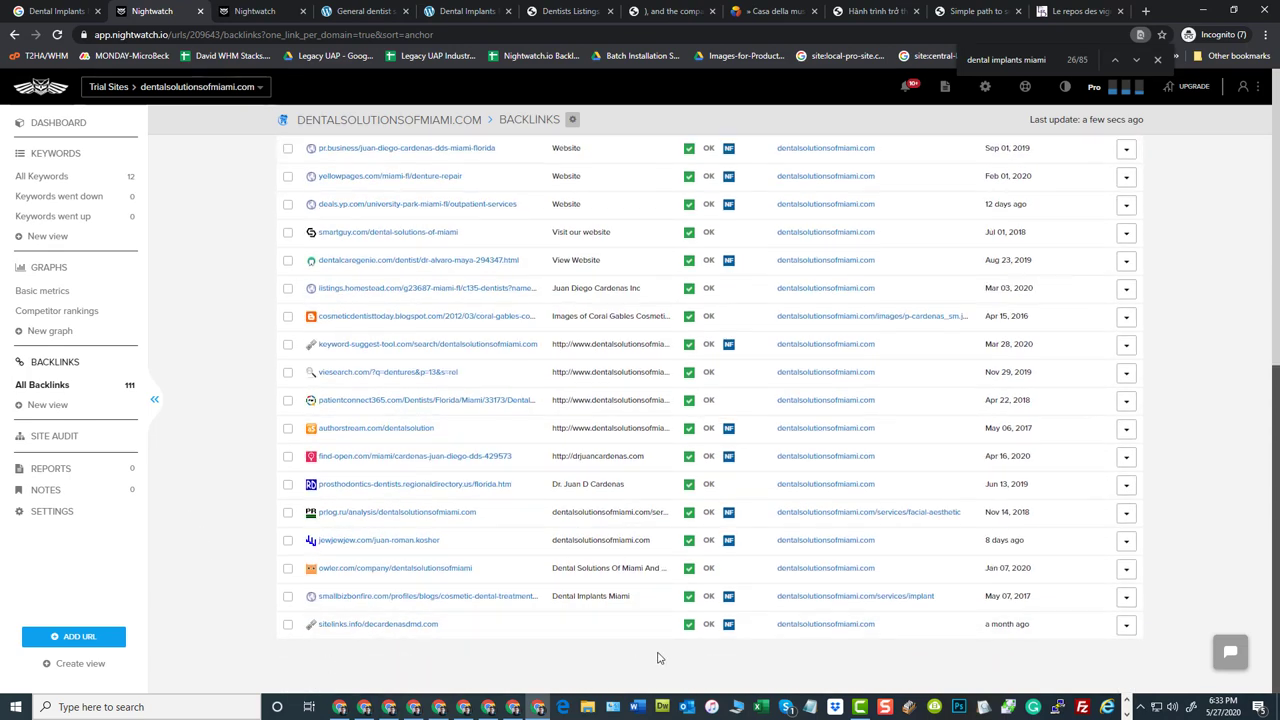
scroll(733, 520, up, 2)
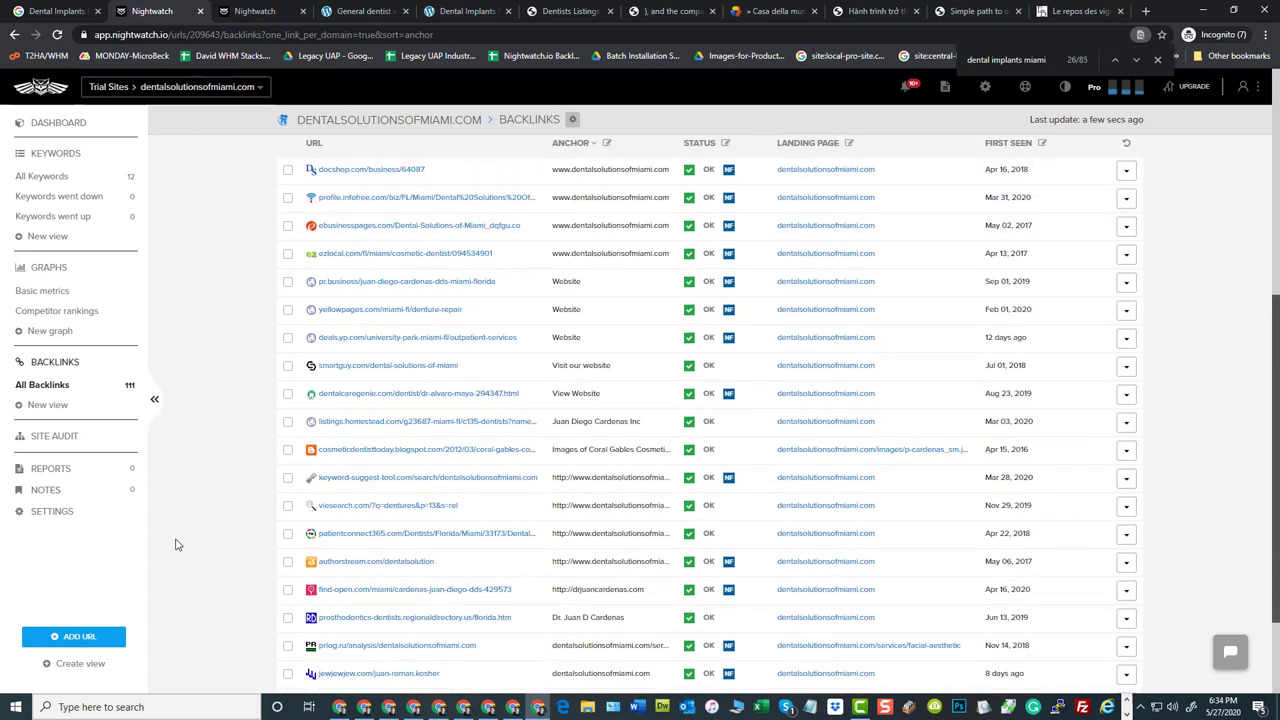
scroll(204, 541, up, 1)
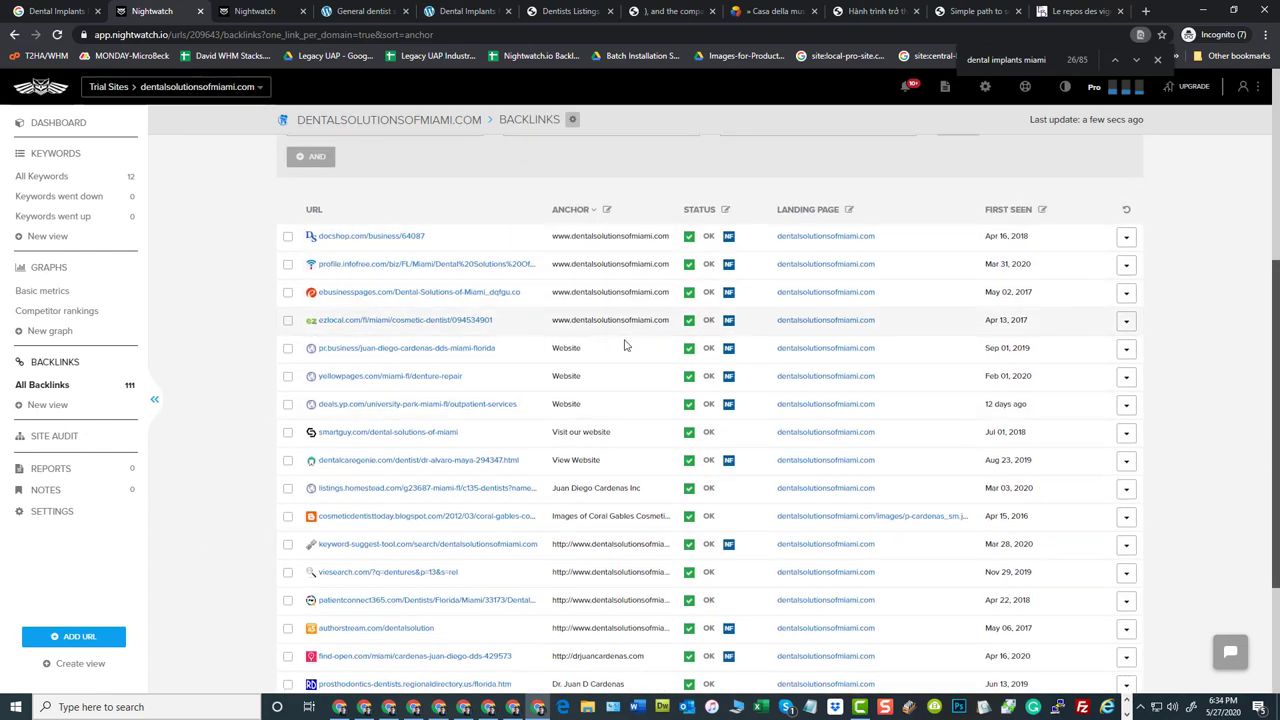
scroll(620, 279, down, 2)
scroll(595, 280, down, 1)
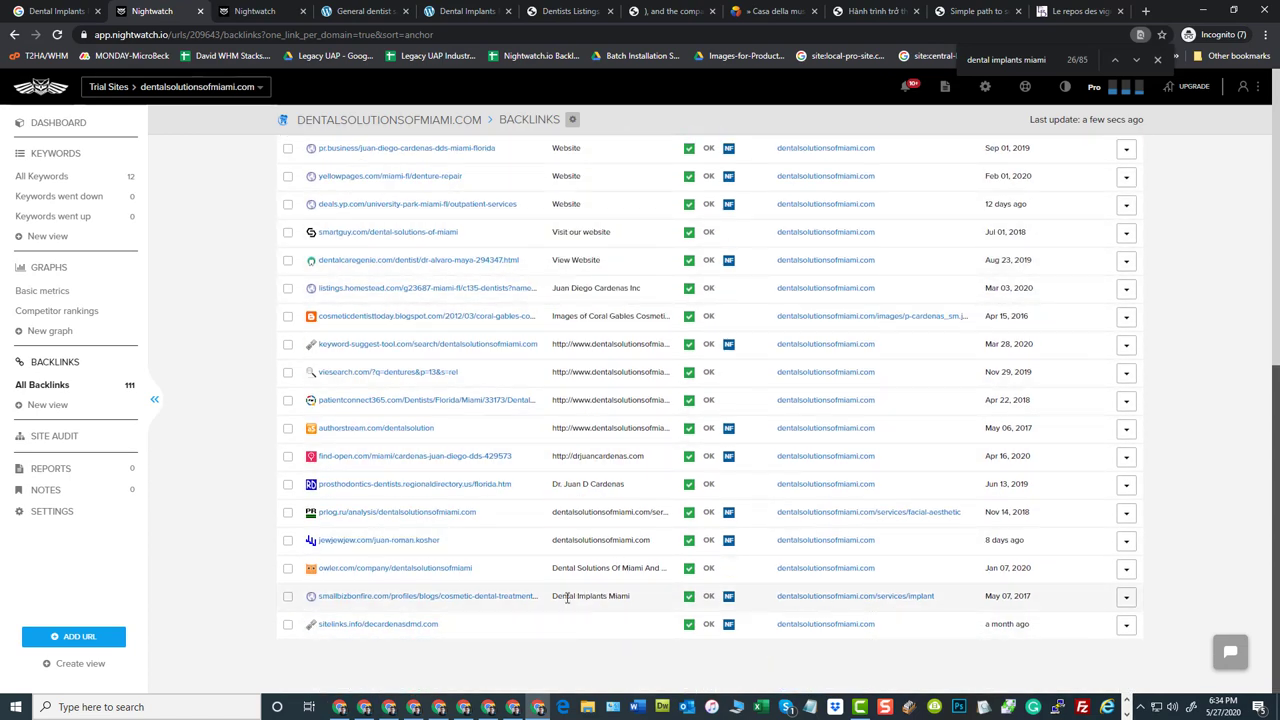
Highlight the exact-match anchor Dental Implants Miami on the smallbizbonfire.com backlink and compare it with the rest of the grouped list.
drag(557, 596, 616, 596)
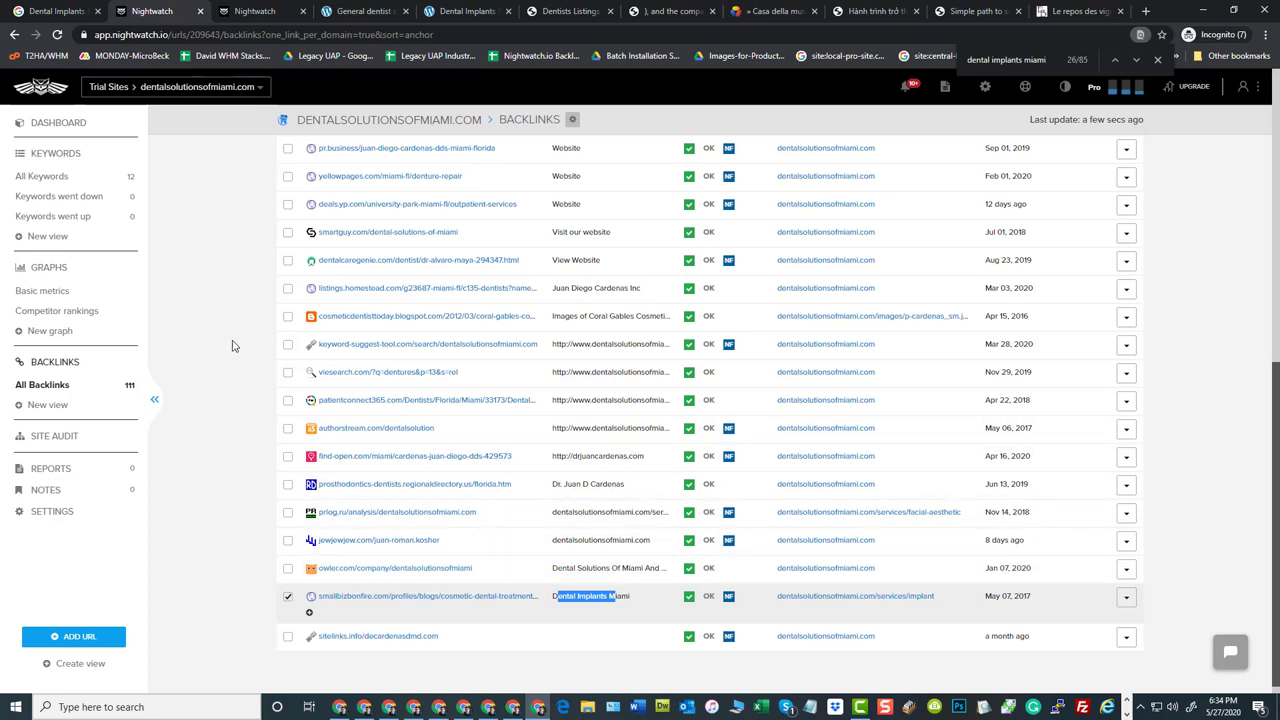
click(574, 612)
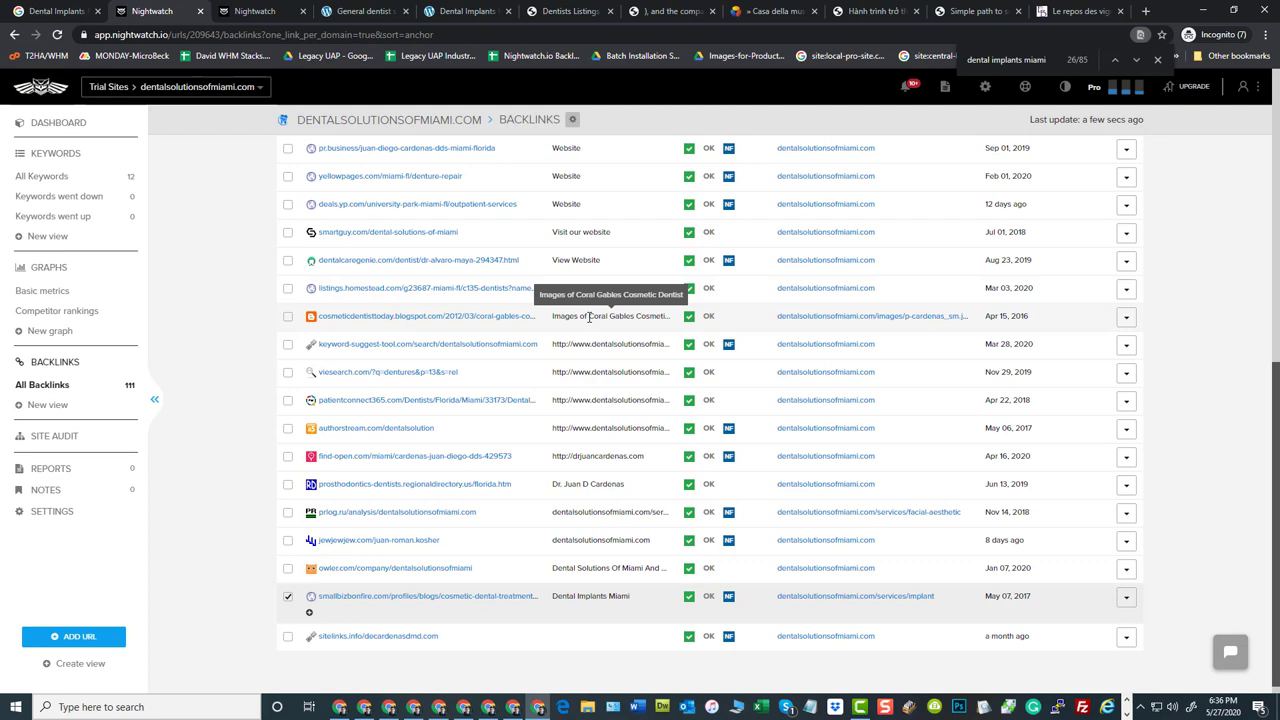
scroll(640, 451, up, 5)
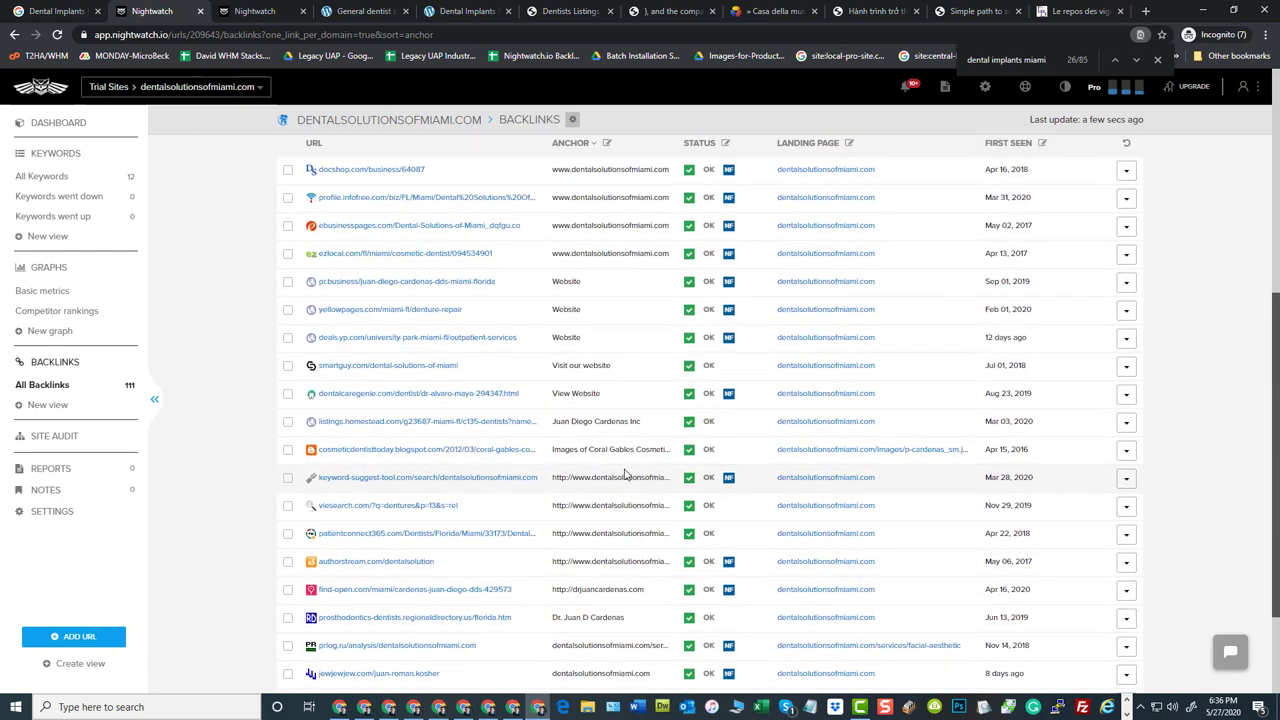
scroll(540, 560, down, 3)
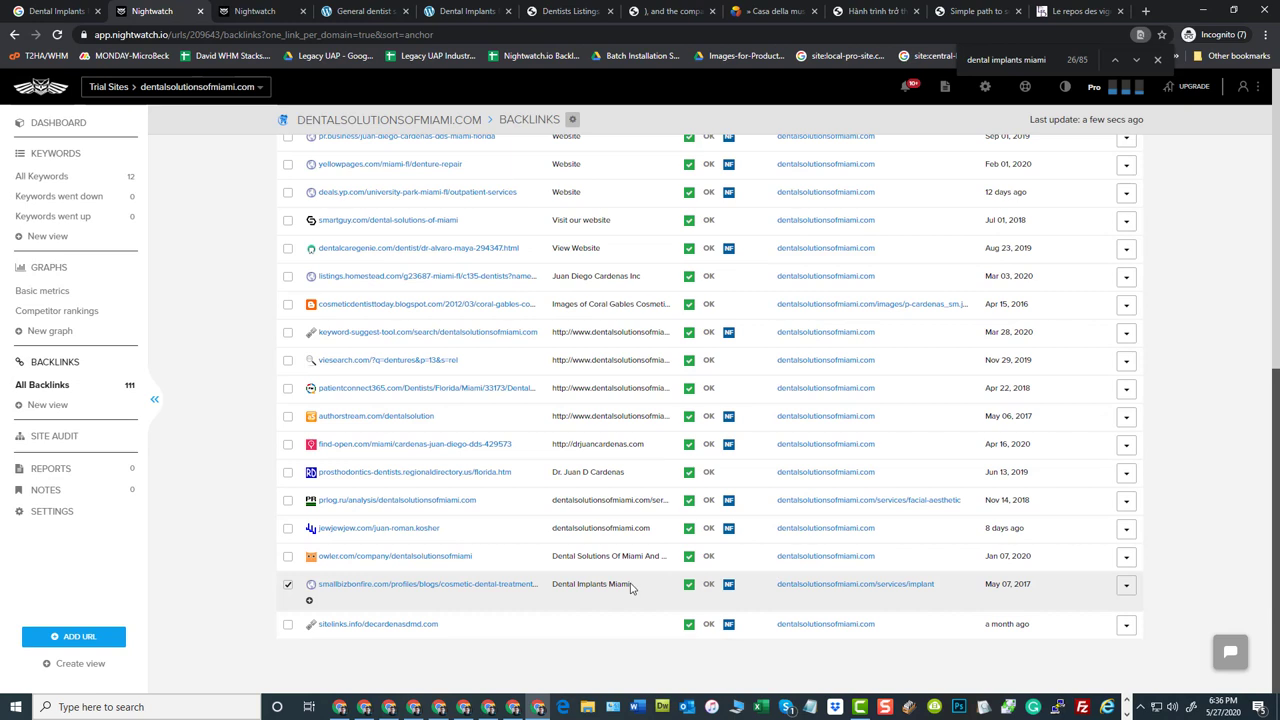
drag(631, 585, 552, 592)
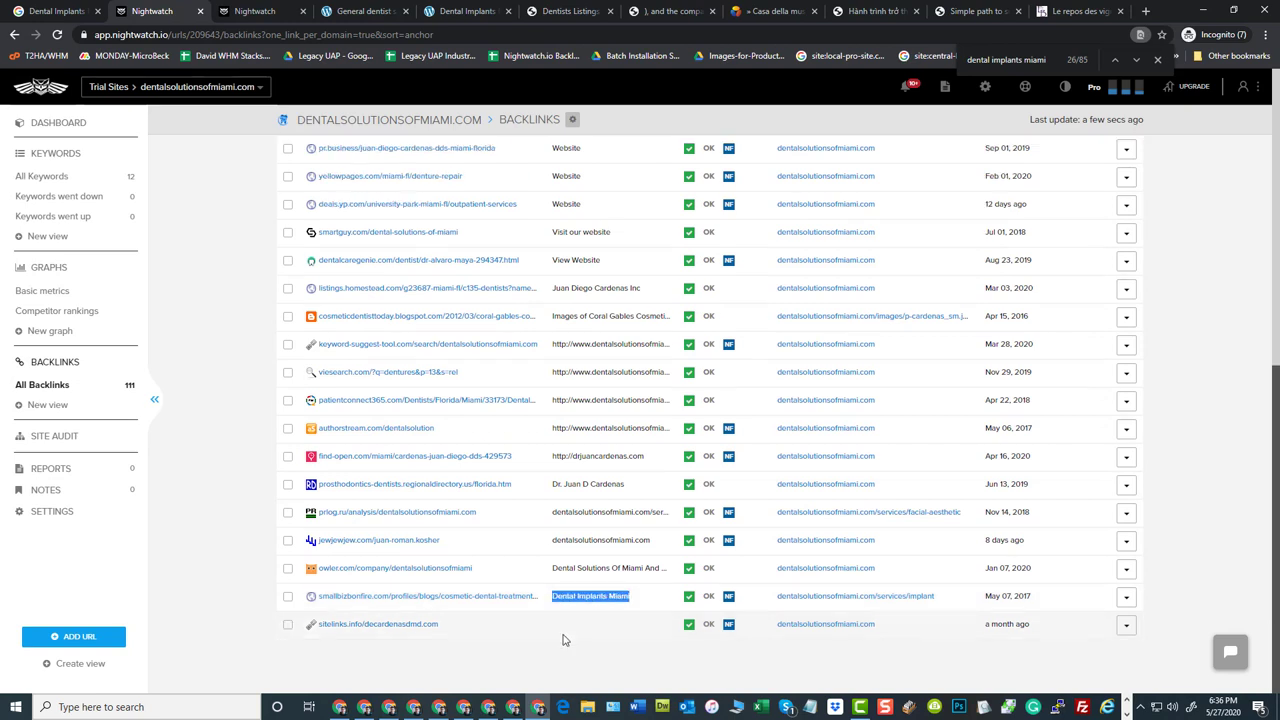
click(565, 679)
drag(631, 597, 553, 597)
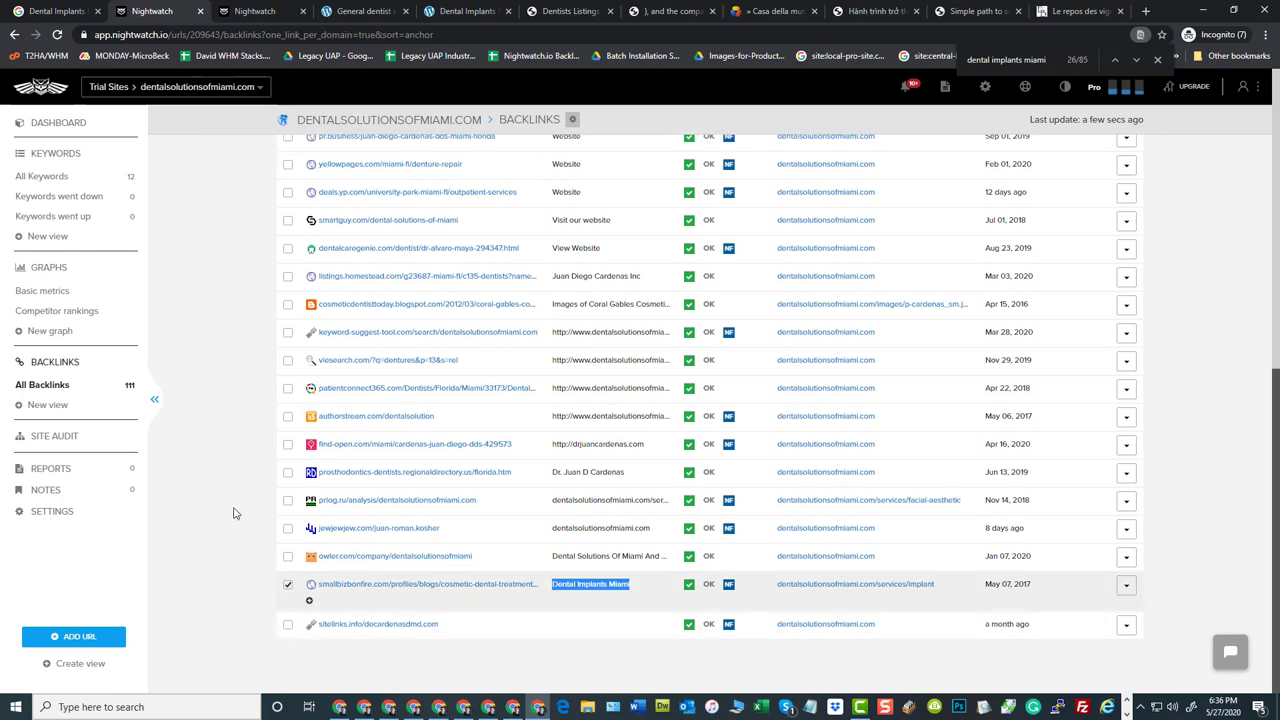
drag(911, 606, 491, 166)
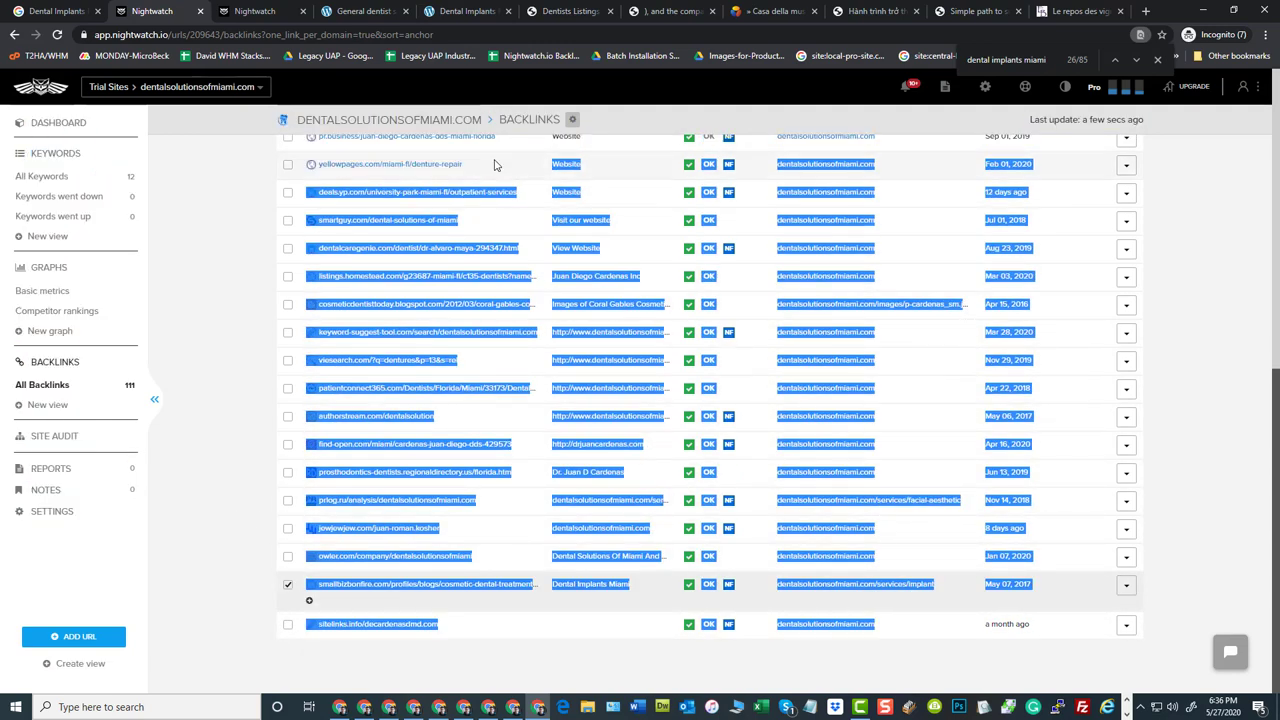
click(201, 233)
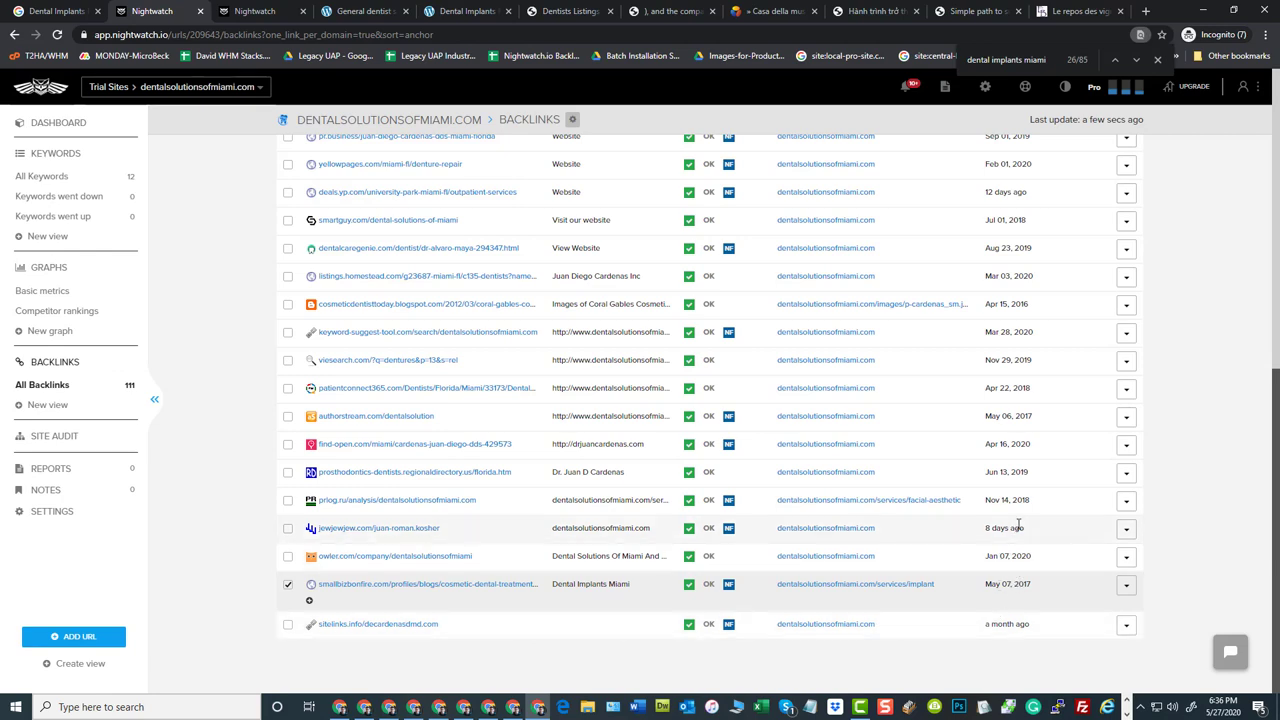
Sort the grouped backlinks by first-seen date, oldest first, and review the dates through to the newest link.
scroll(1020, 490, up, 4)
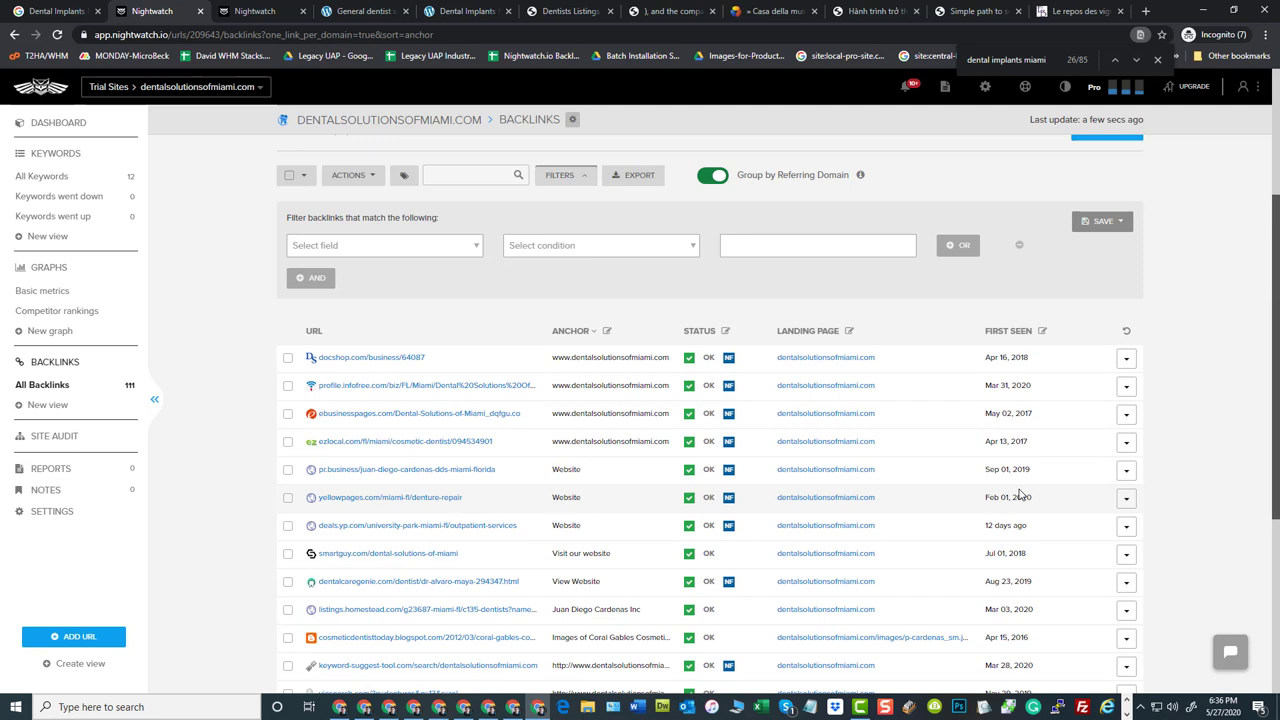
click(1009, 333)
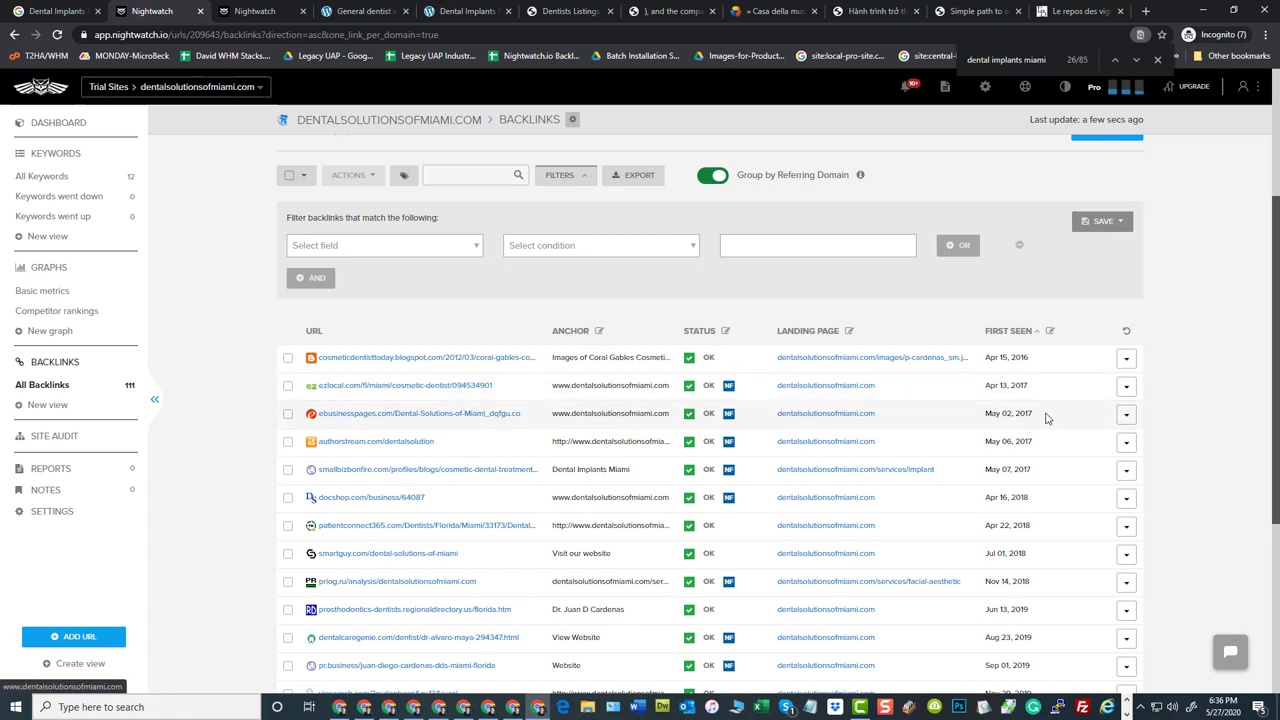
scroll(1048, 415, down, 3)
scroll(1050, 420, down, 1)
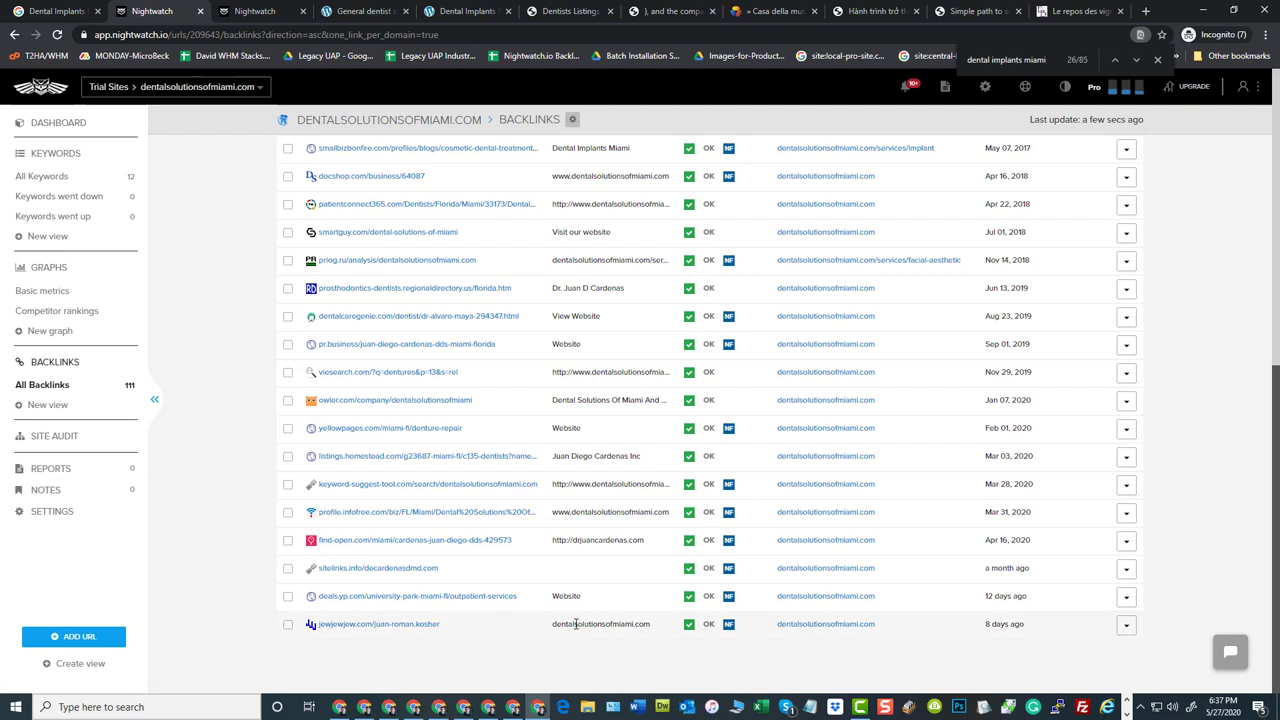
scroll(997, 651, up, 1)
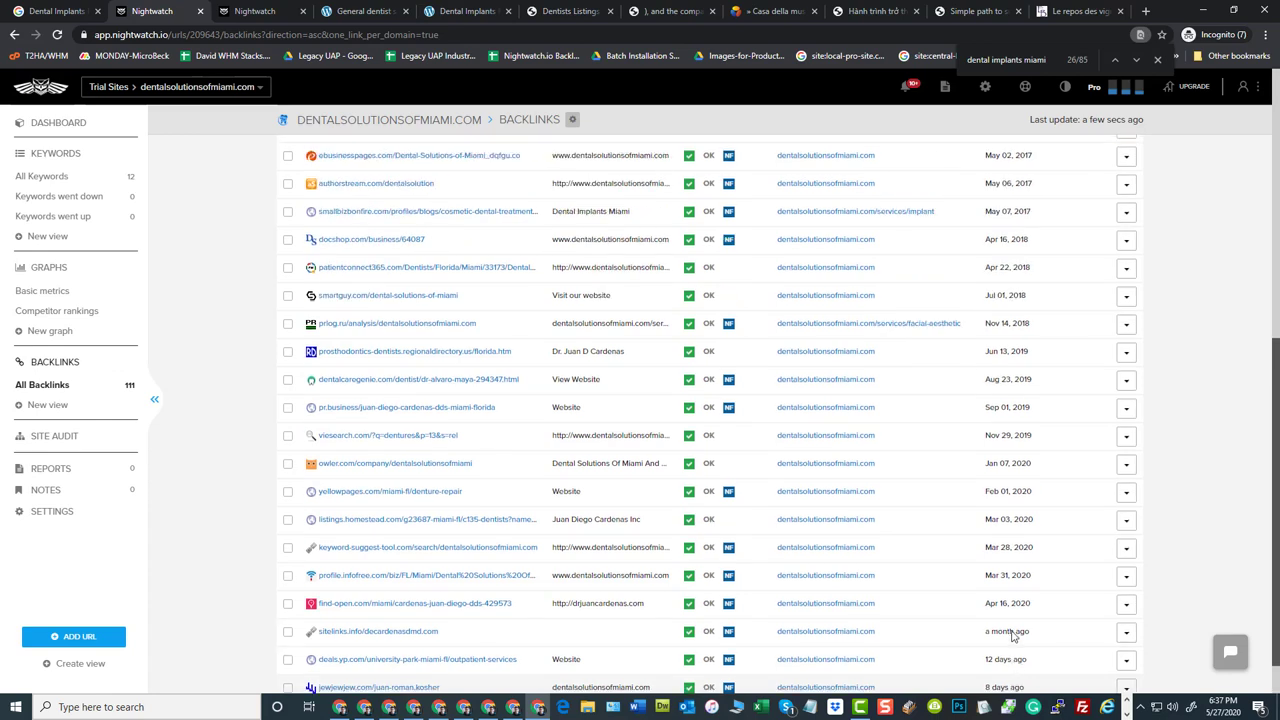
scroll(990, 382, up, 3)
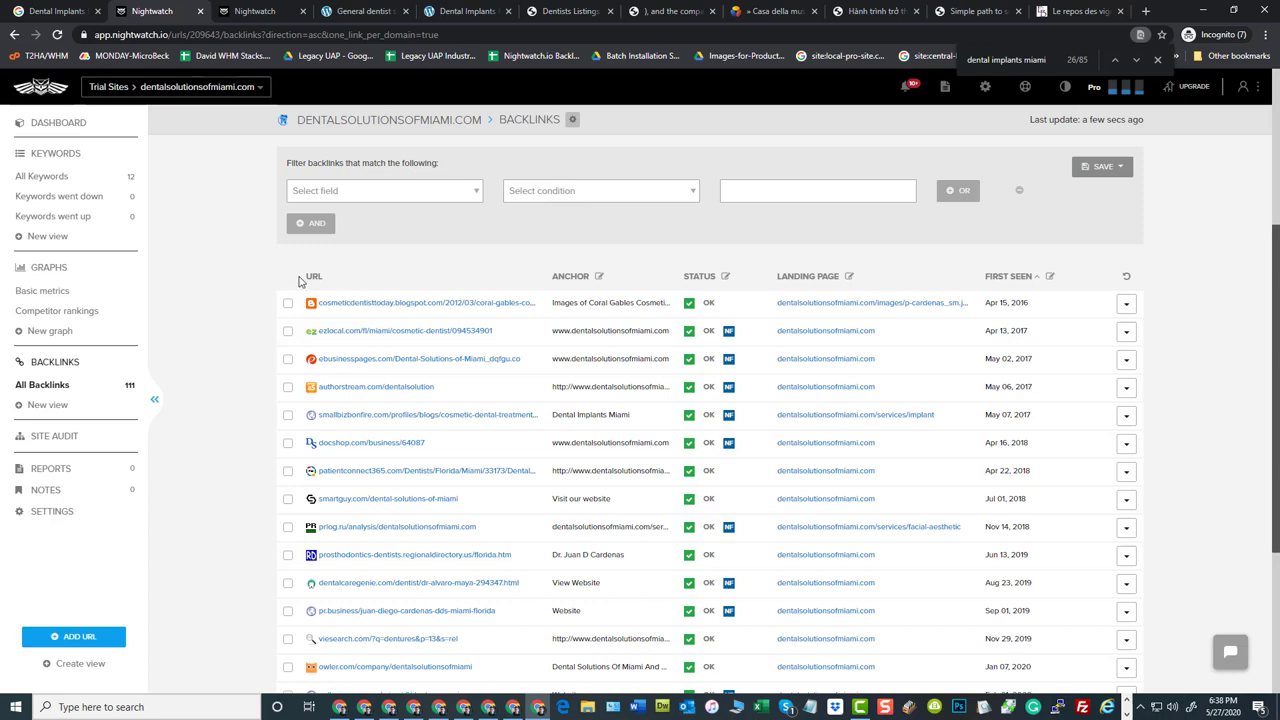
Turn off grouping by referring domain and highlight the total number of active backlinks.
scroll(244, 308, up, 3)
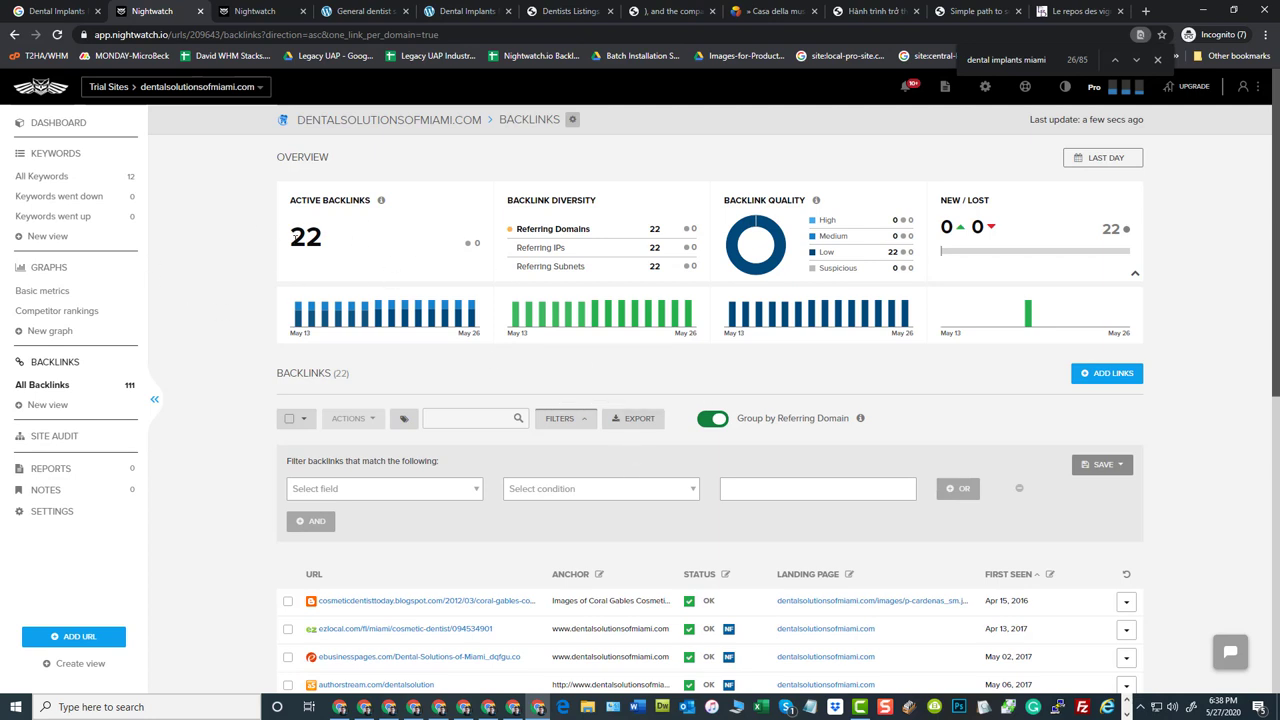
click(712, 420)
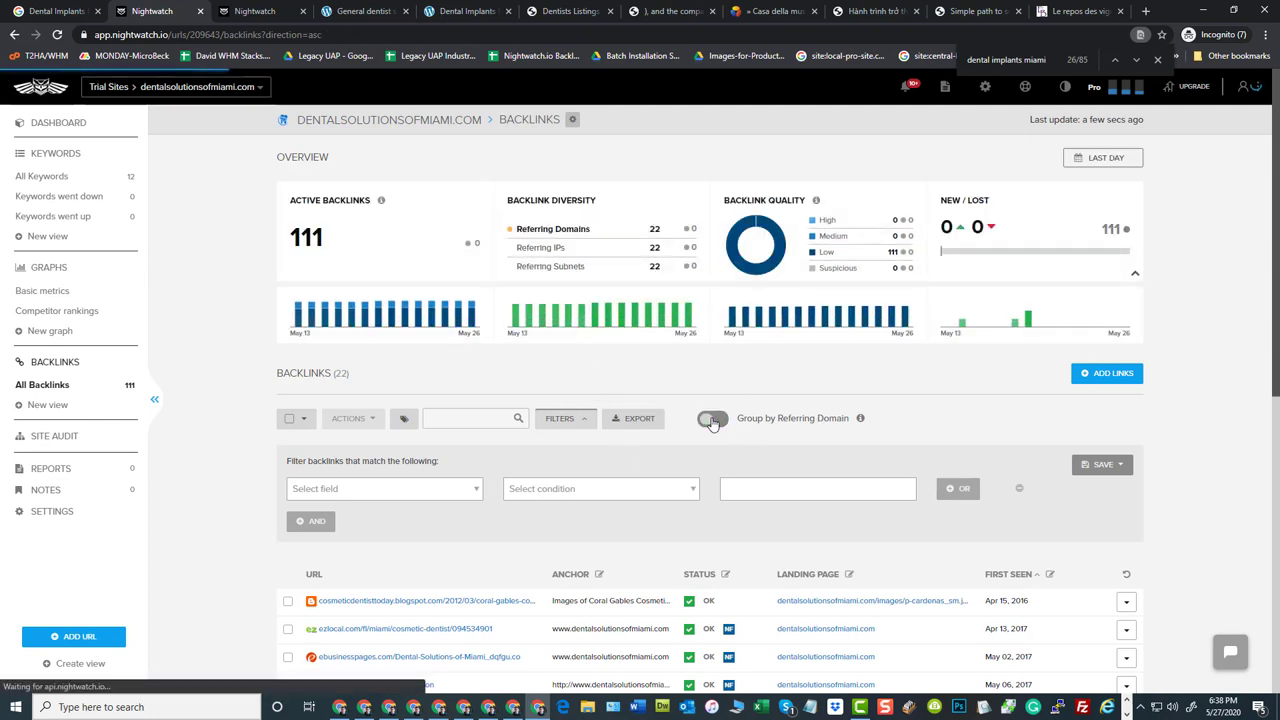
drag(333, 241, 290, 240)
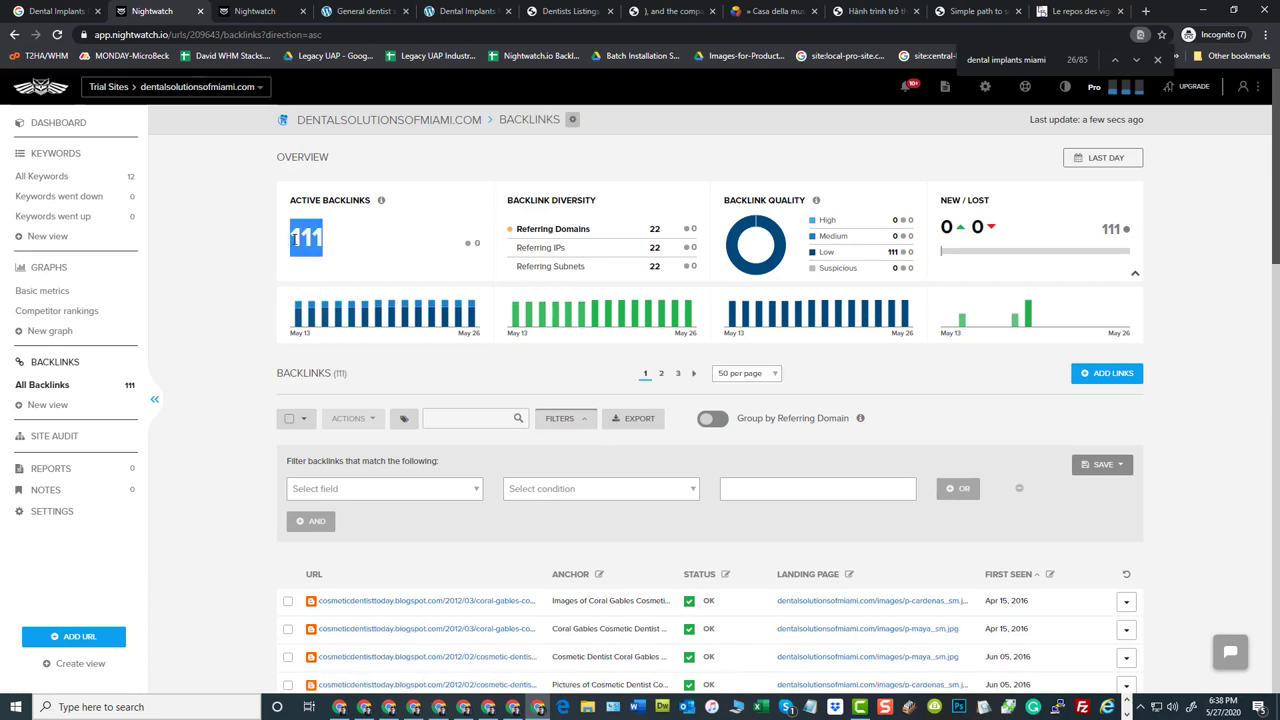
click(203, 340)
scroll(201, 348, down, 3)
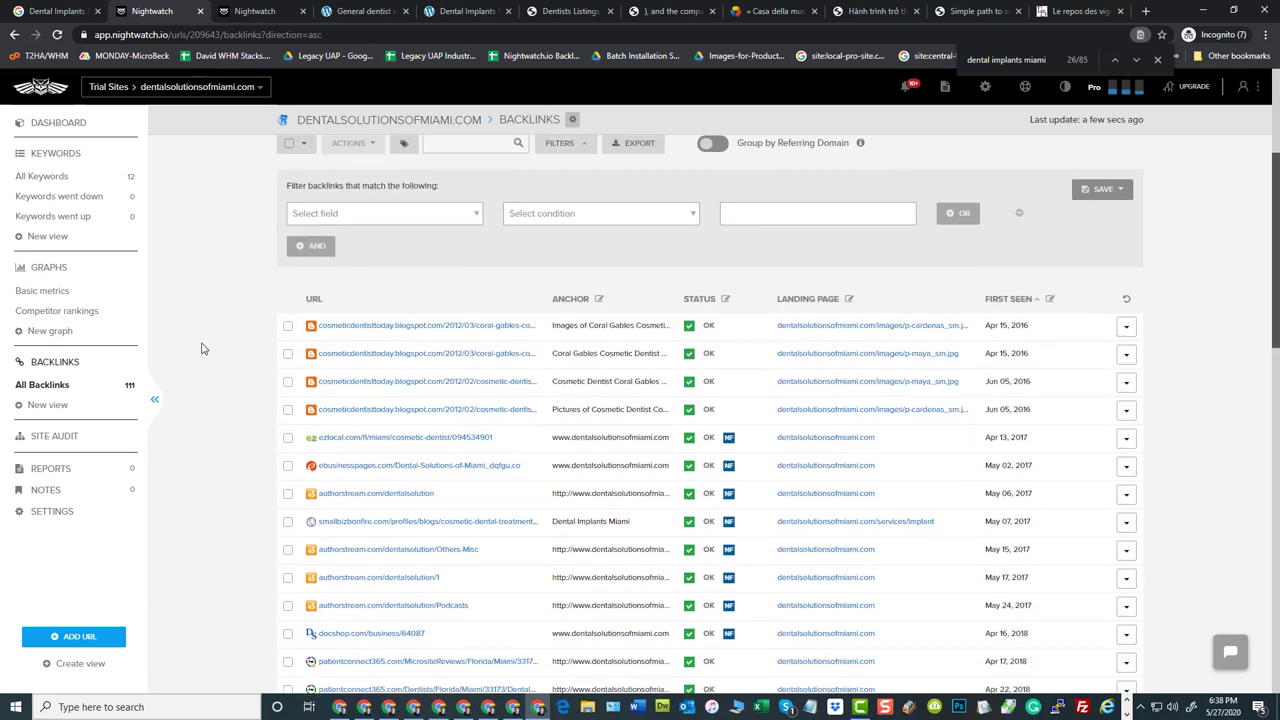
scroll(200, 349, up, 1)
scroll(184, 408, up, 3)
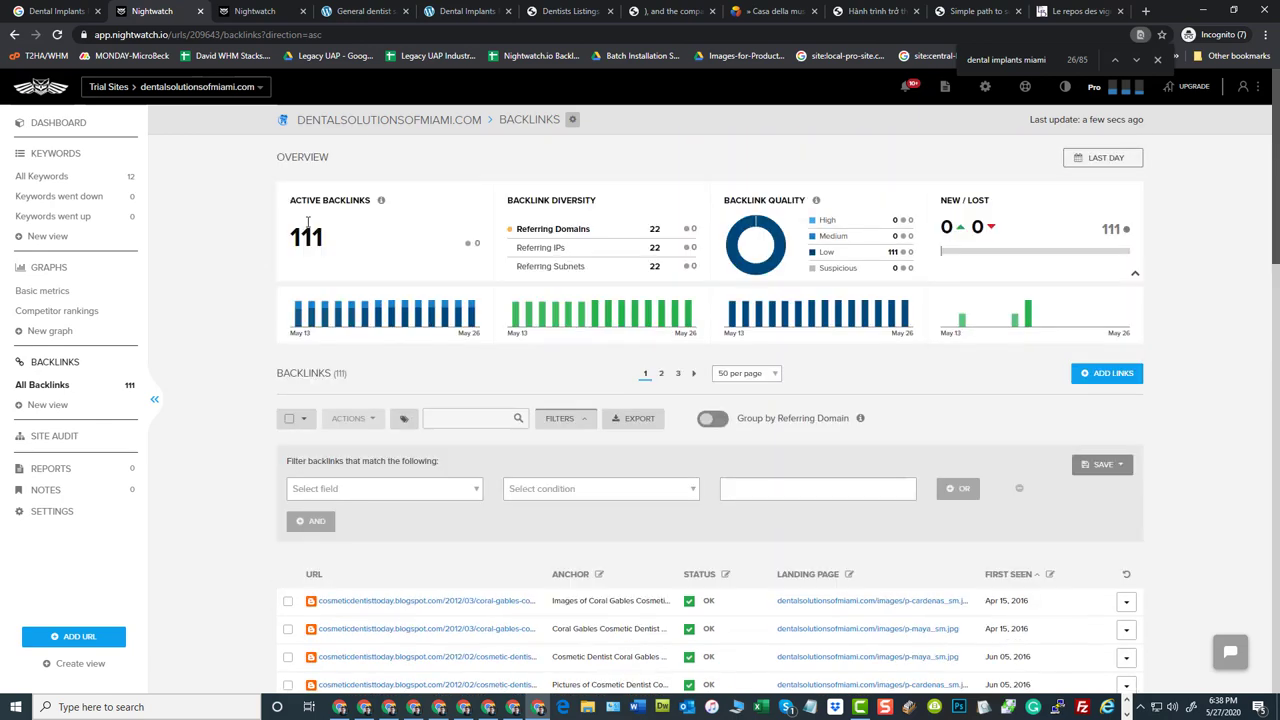
Highlight the first-seen date of the oldest backlink, from cosmeticdentisttoday.blogspot.com, leaving its row unselected.
scroll(206, 406, down, 3)
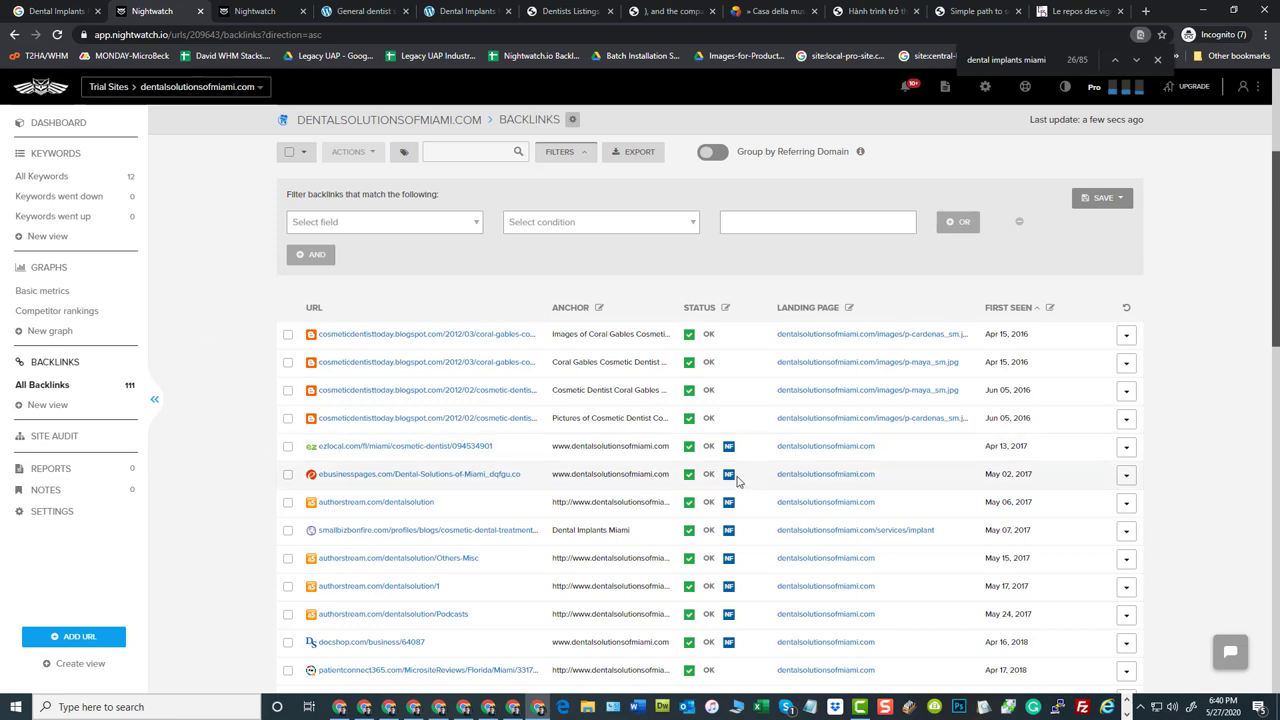
drag(1025, 336, 985, 334)
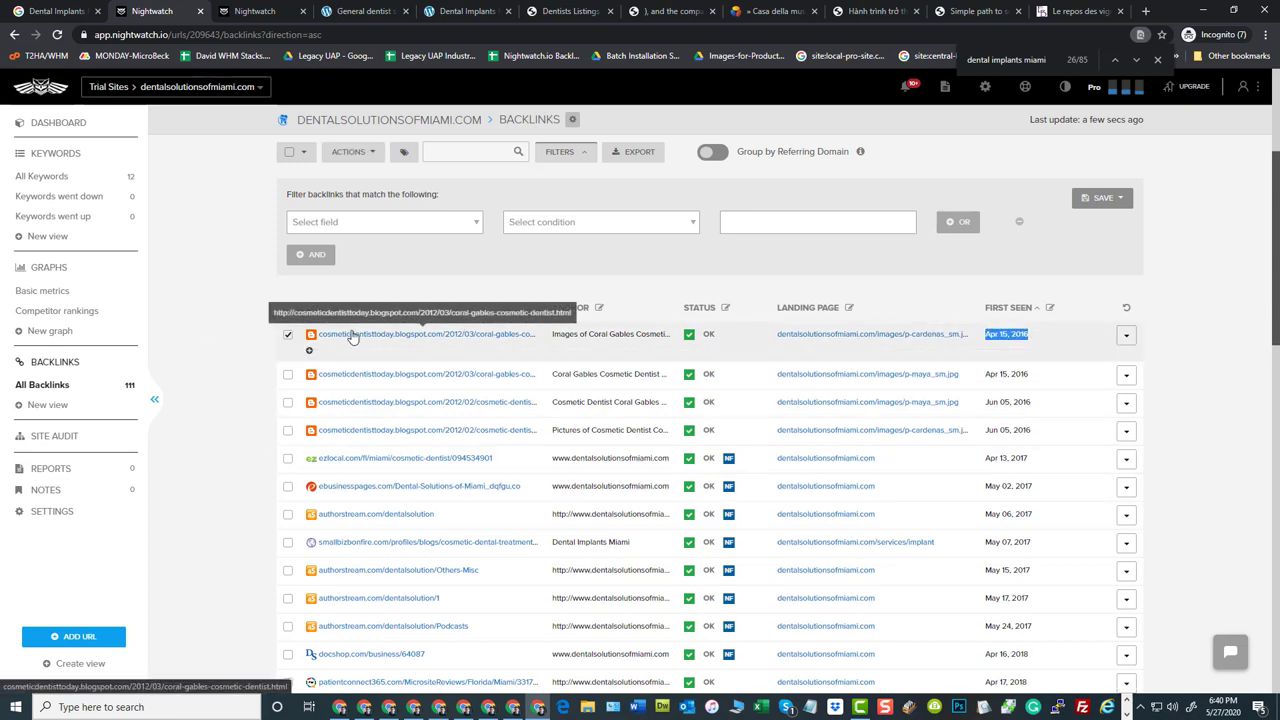
click(288, 336)
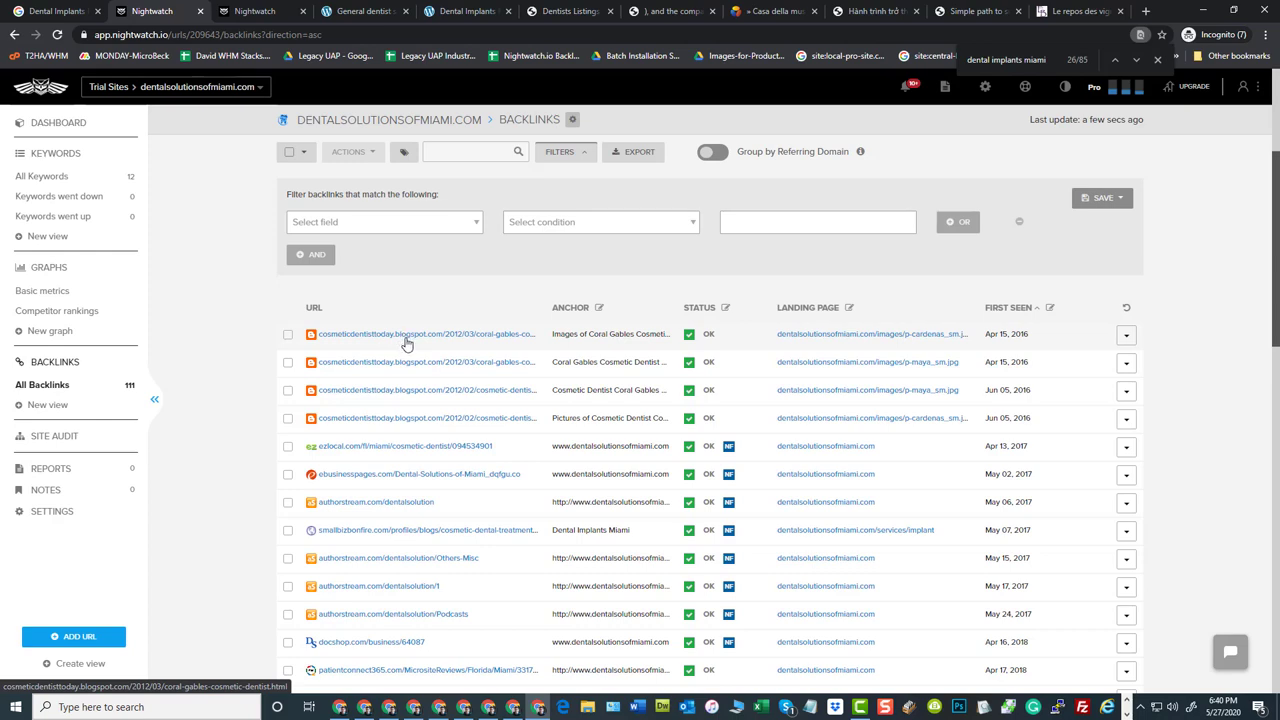
Look through the ungrouped backlinks for repeated links from the same domains, such as prlog.ru and patientconnect365.com.
scroll(407, 343, down, 15)
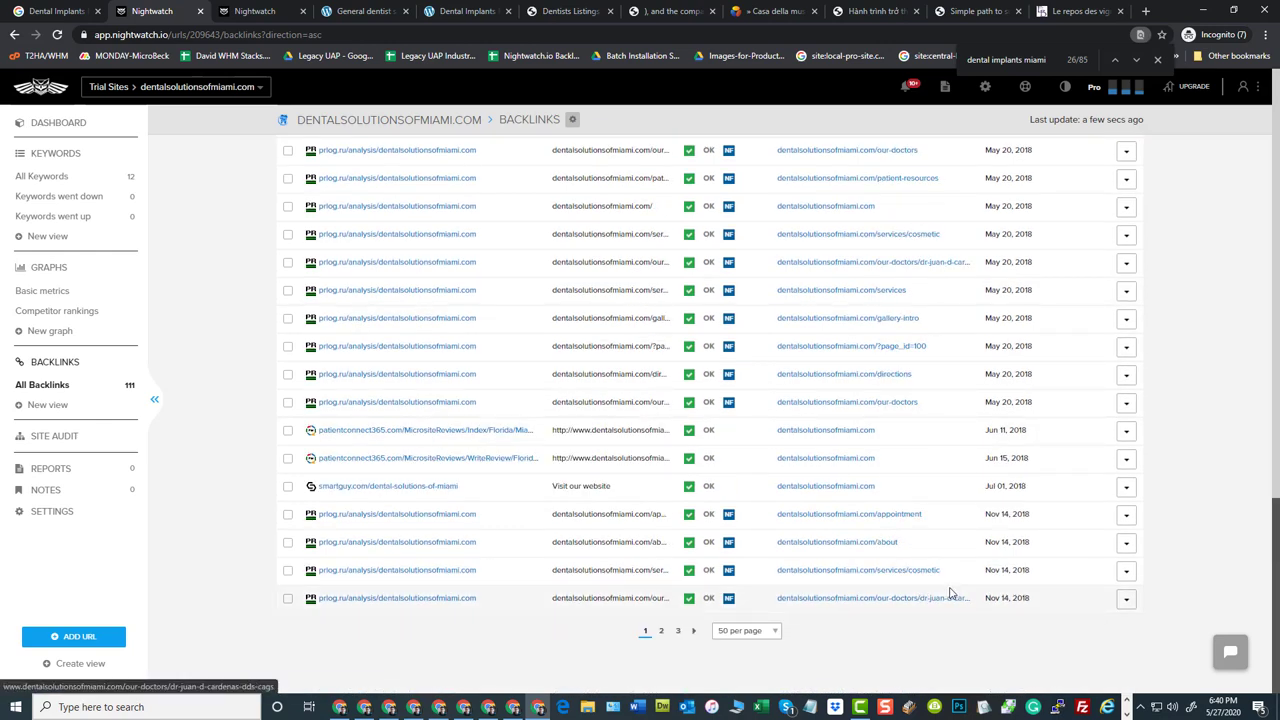
scroll(400, 475, up, 8)
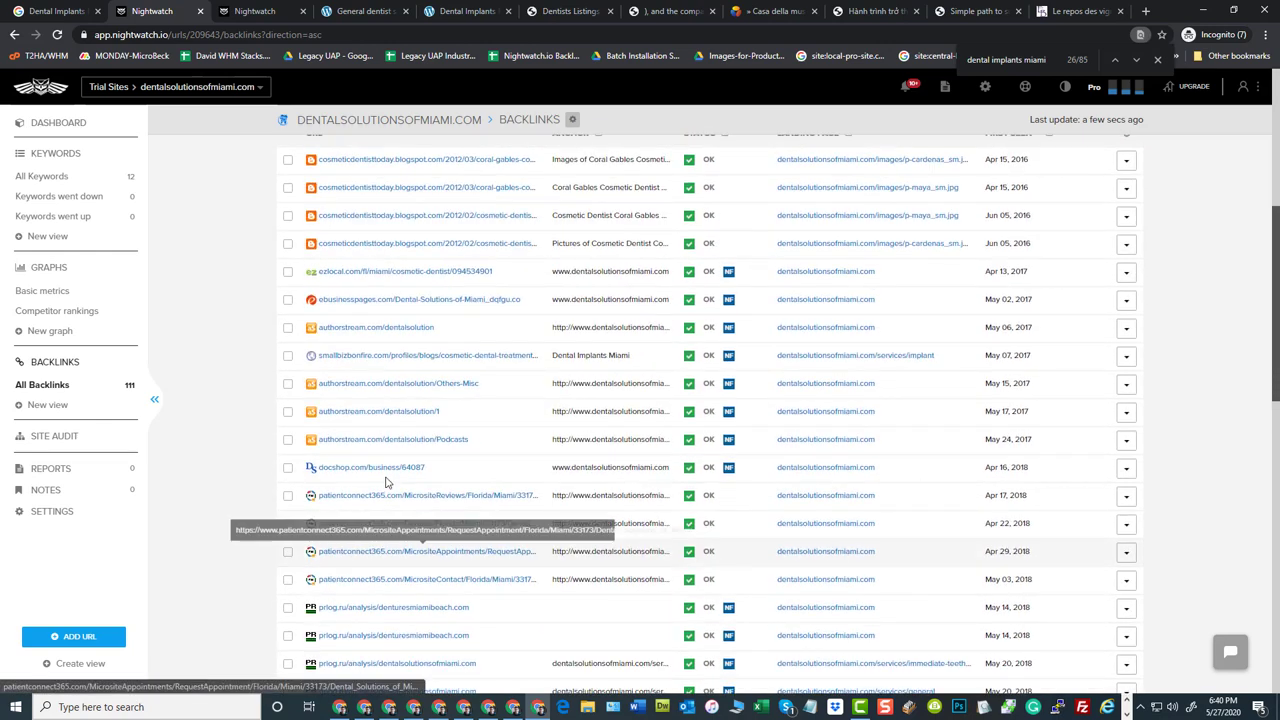
scroll(614, 457, up, 3)
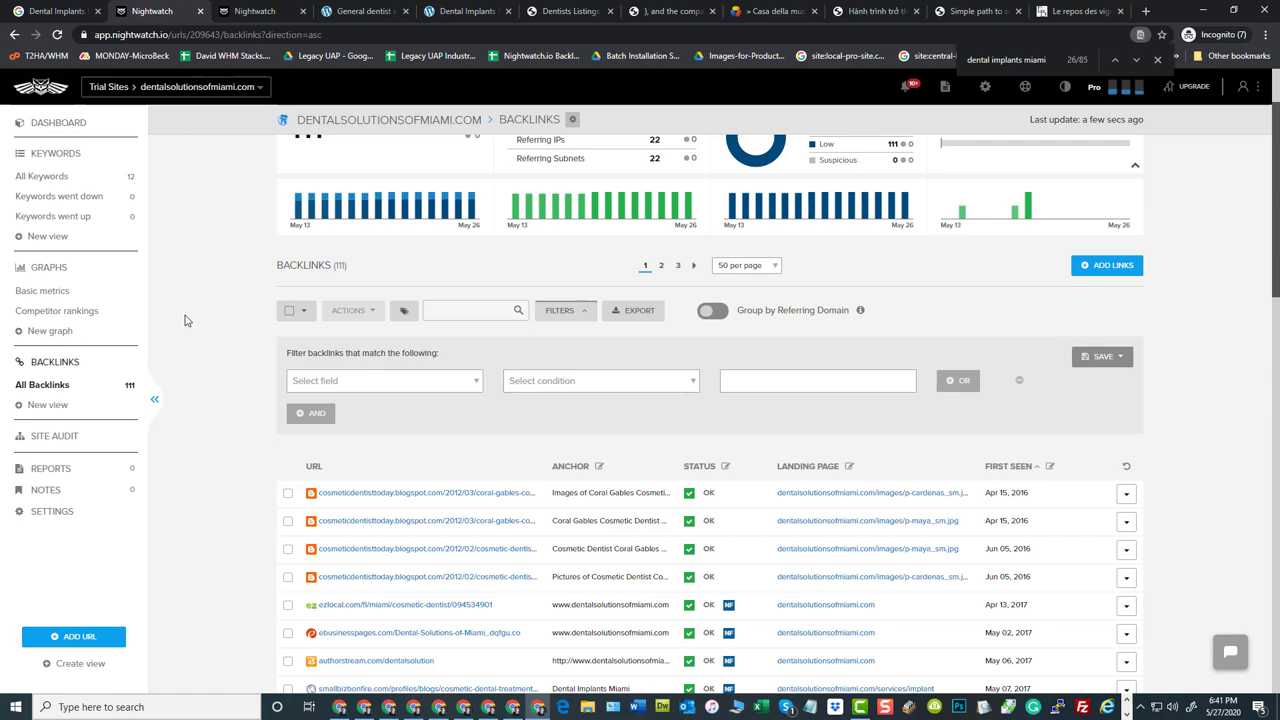
scroll(190, 330, down, 2)
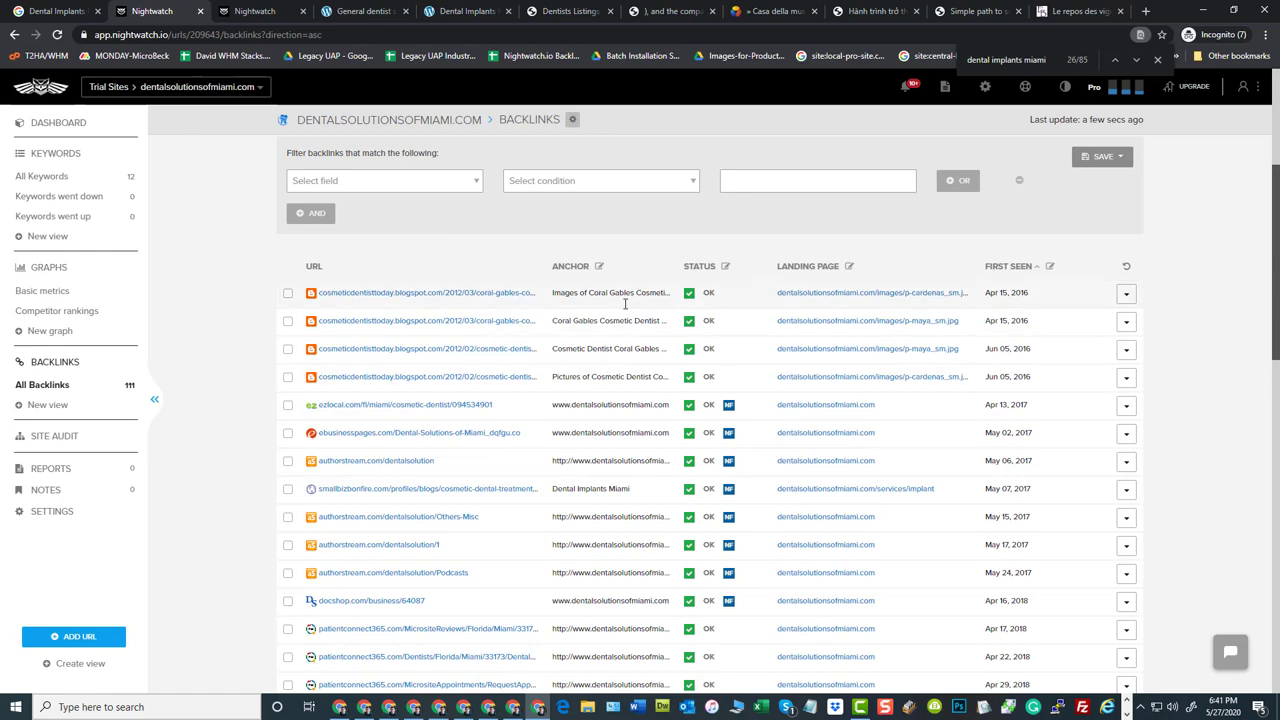
scroll(505, 440, down, 10)
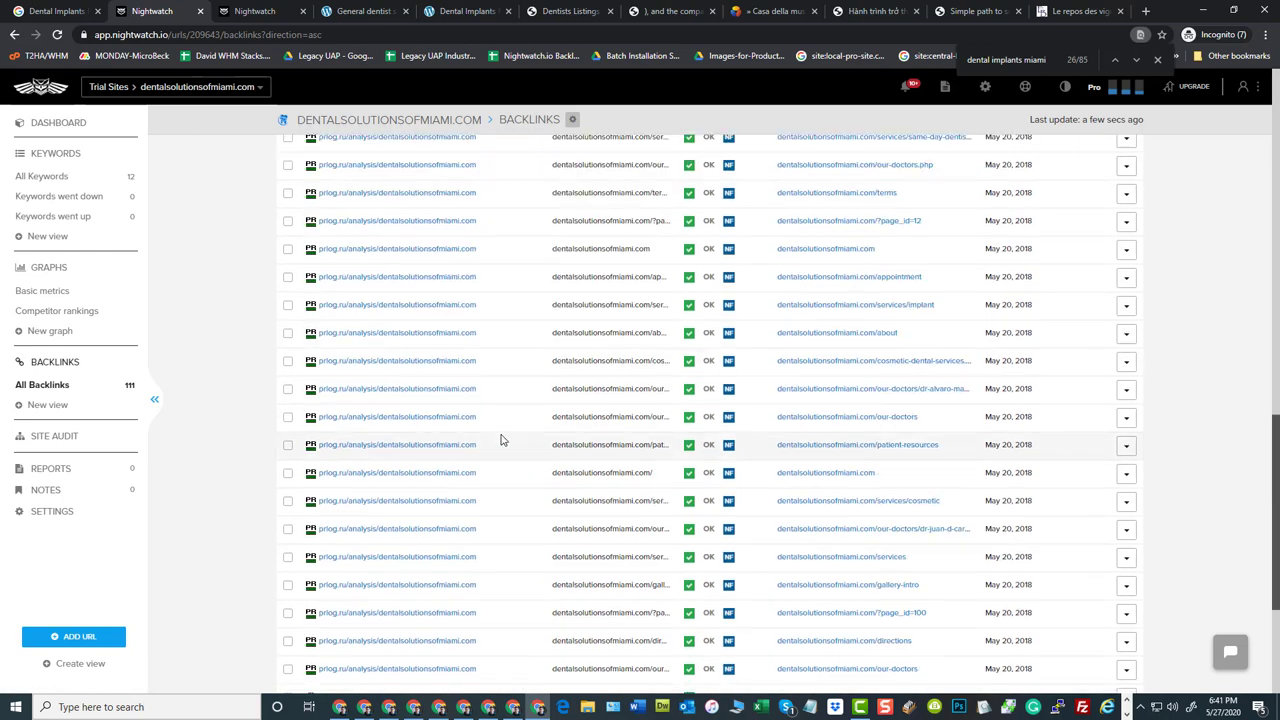
scroll(505, 440, up, 10)
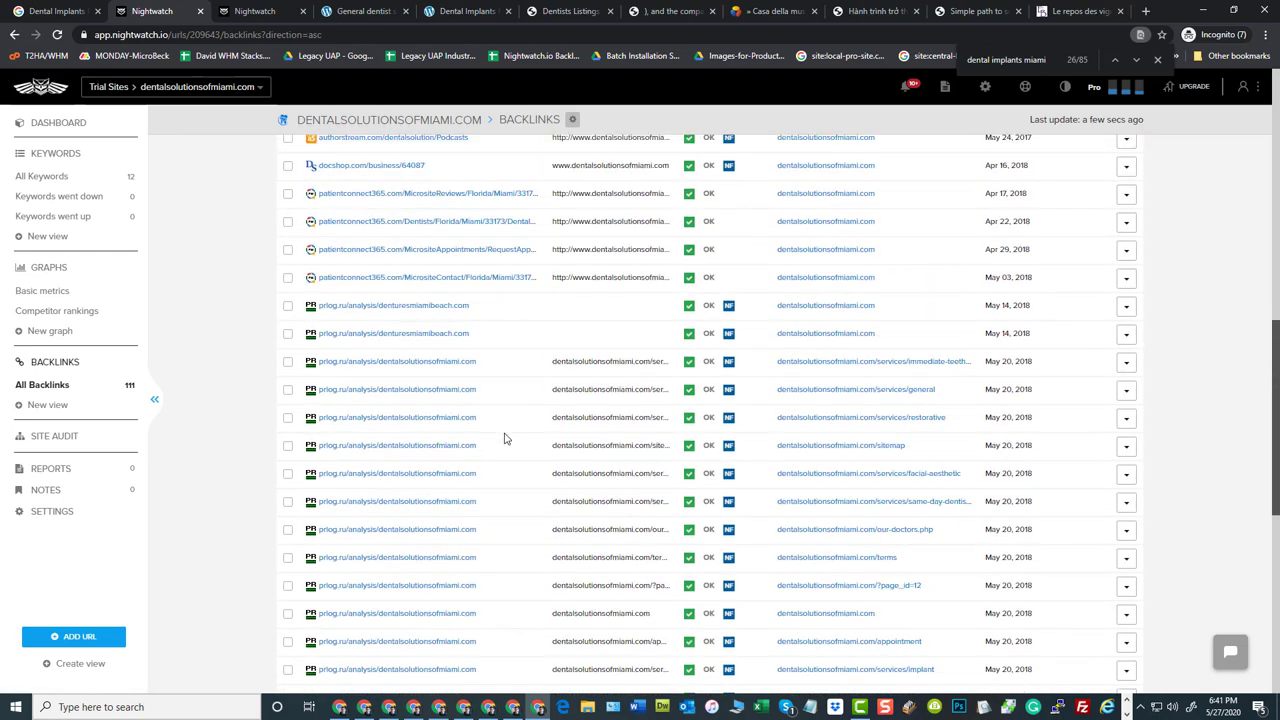
scroll(503, 438, up, 5)
Switch to the Google results for Dental Implants Miami and examine the leading organic listings below the map.
click(57, 11)
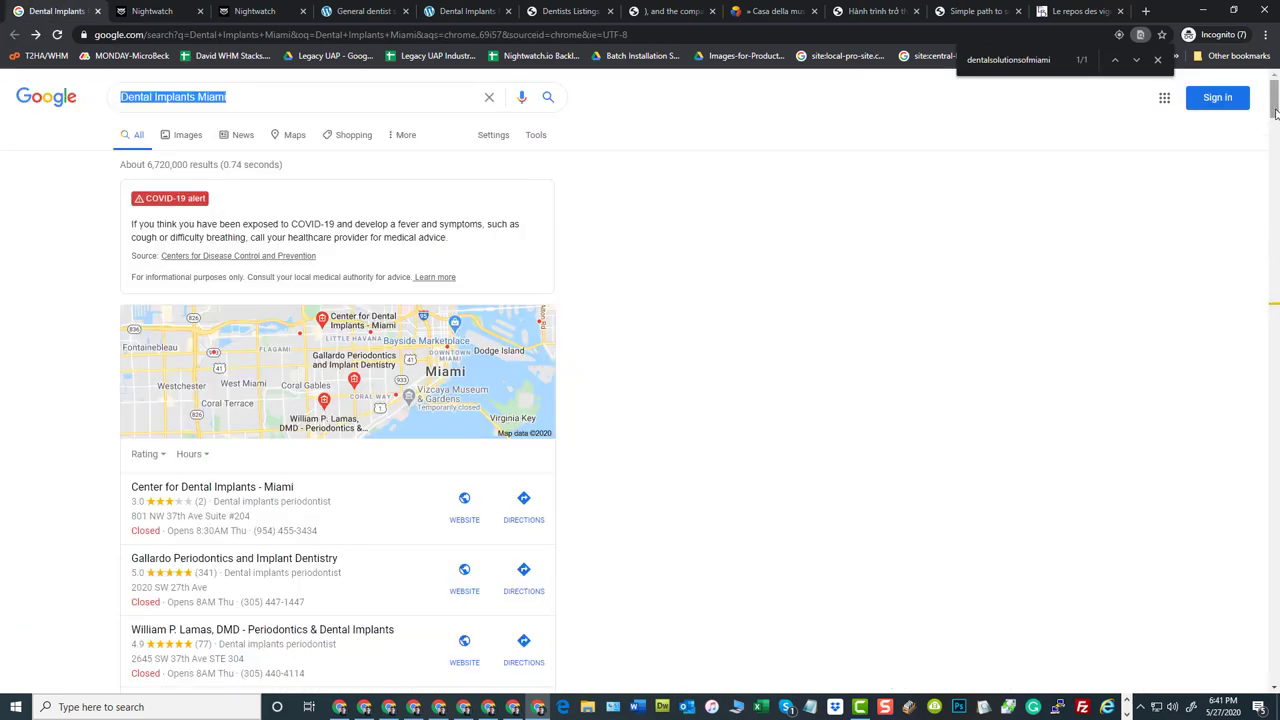
drag(1276, 110, 1275, 148)
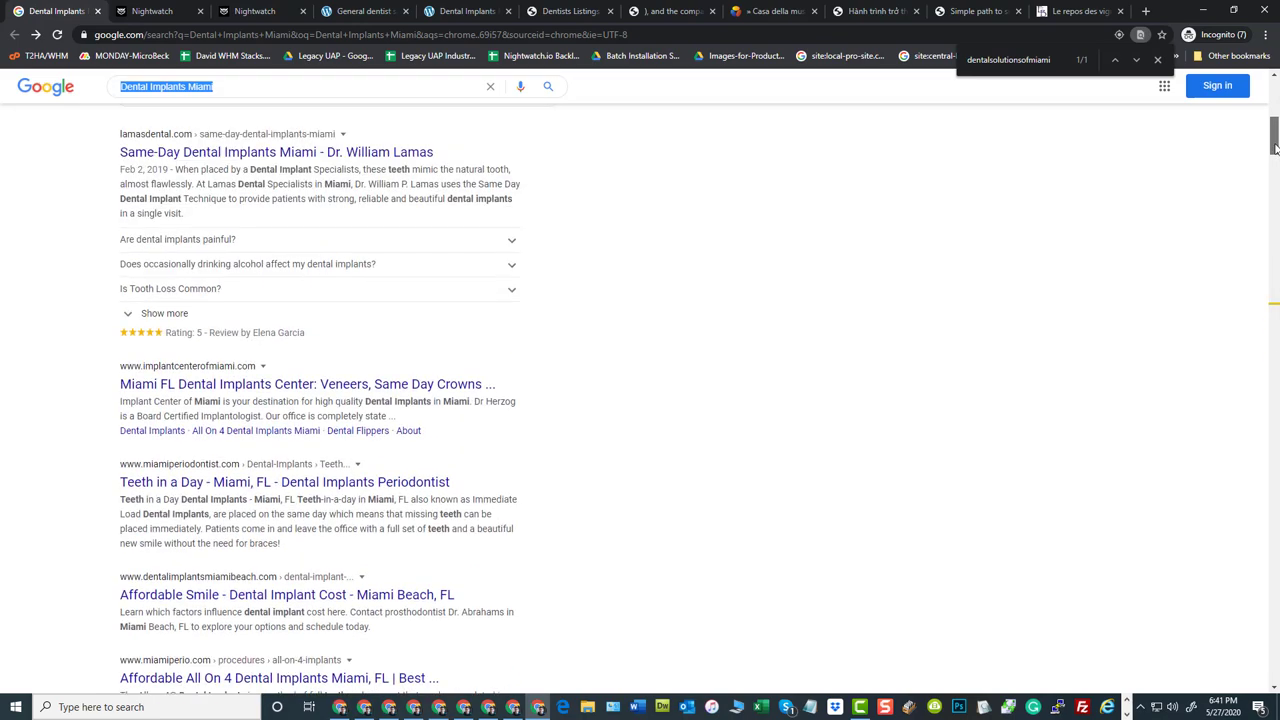
scroll(225, 398, up, 1)
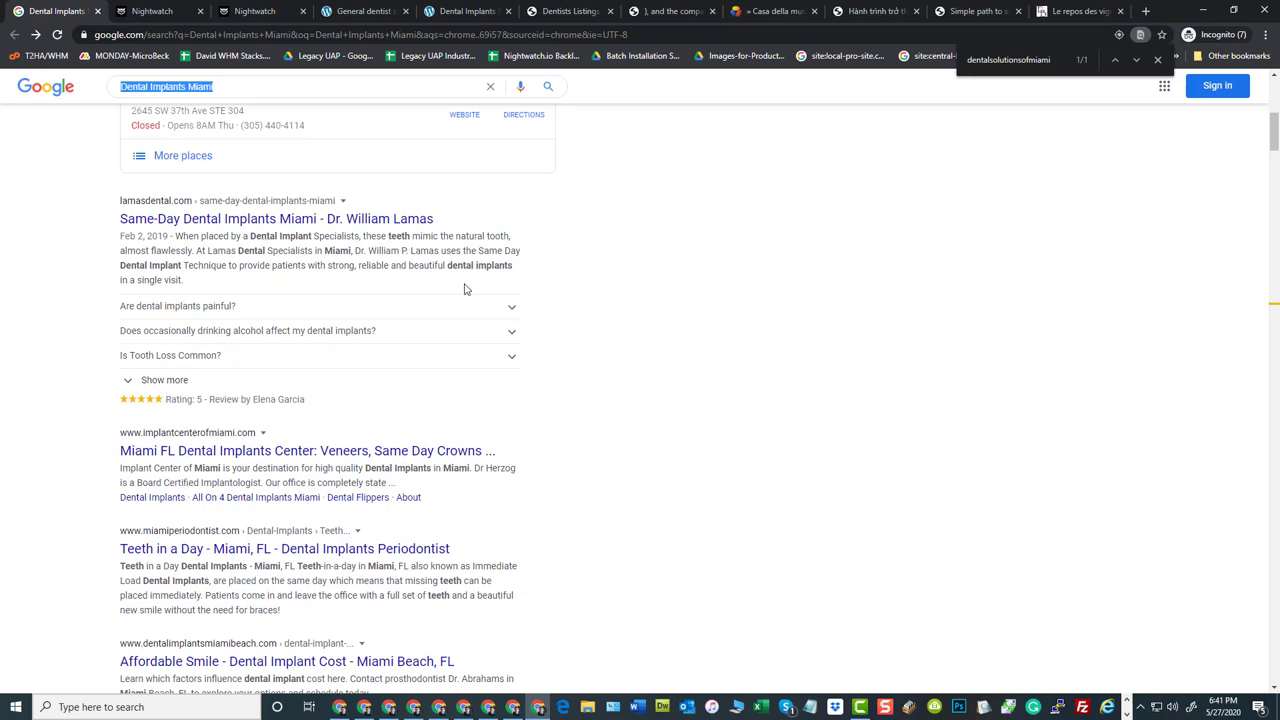
Switch to the implantcenterofmiami.com backlinks in Nightwatch, highlight the active backlinks total and group the list by referring domain.
click(145, 10)
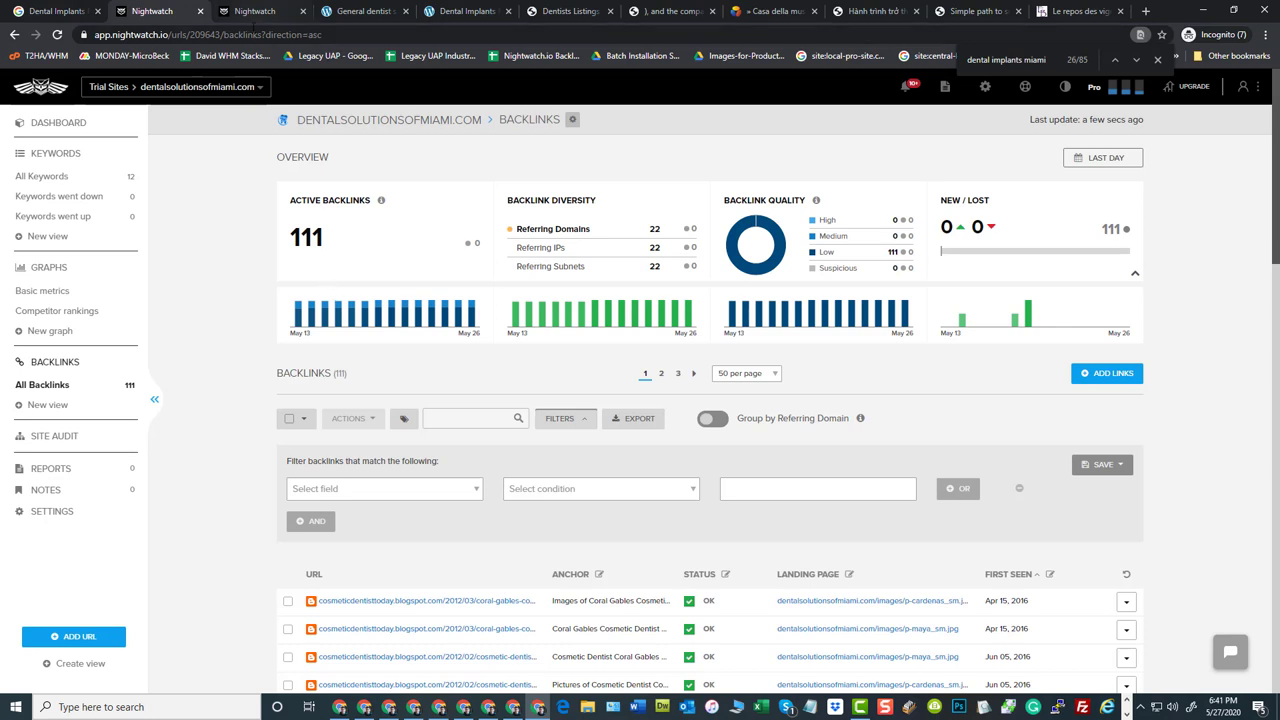
click(256, 14)
drag(337, 249, 294, 236)
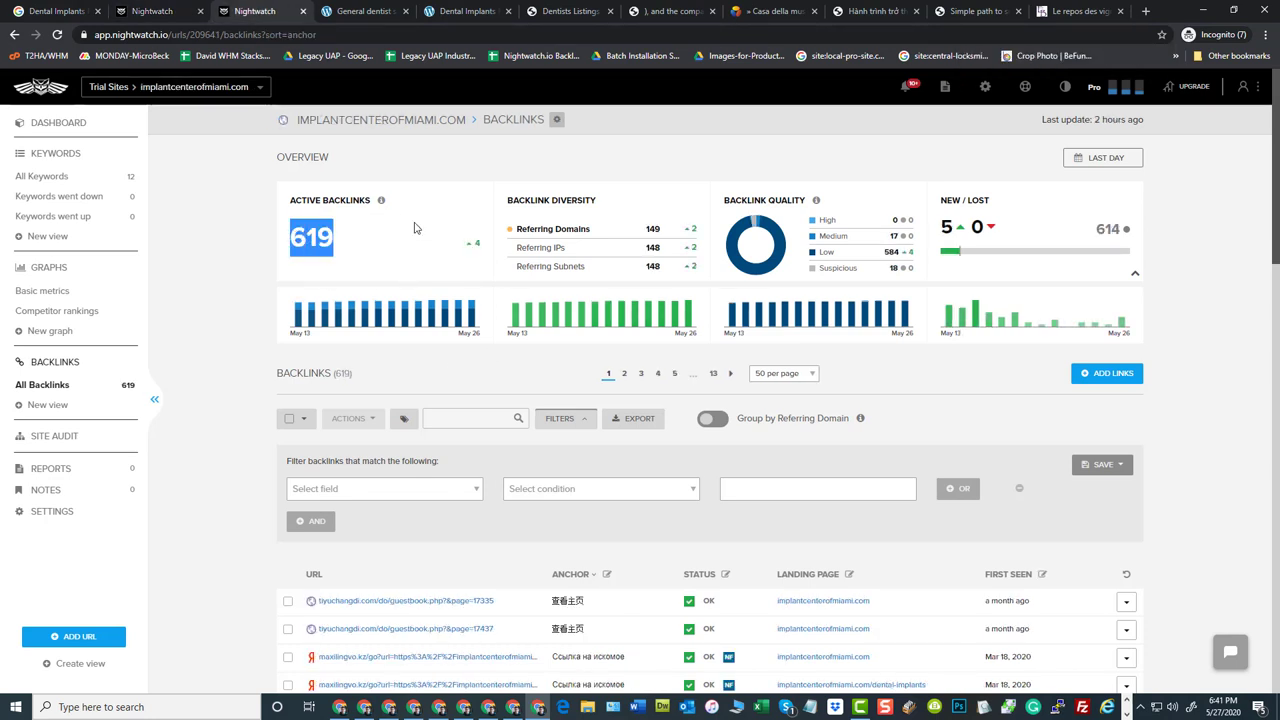
click(716, 422)
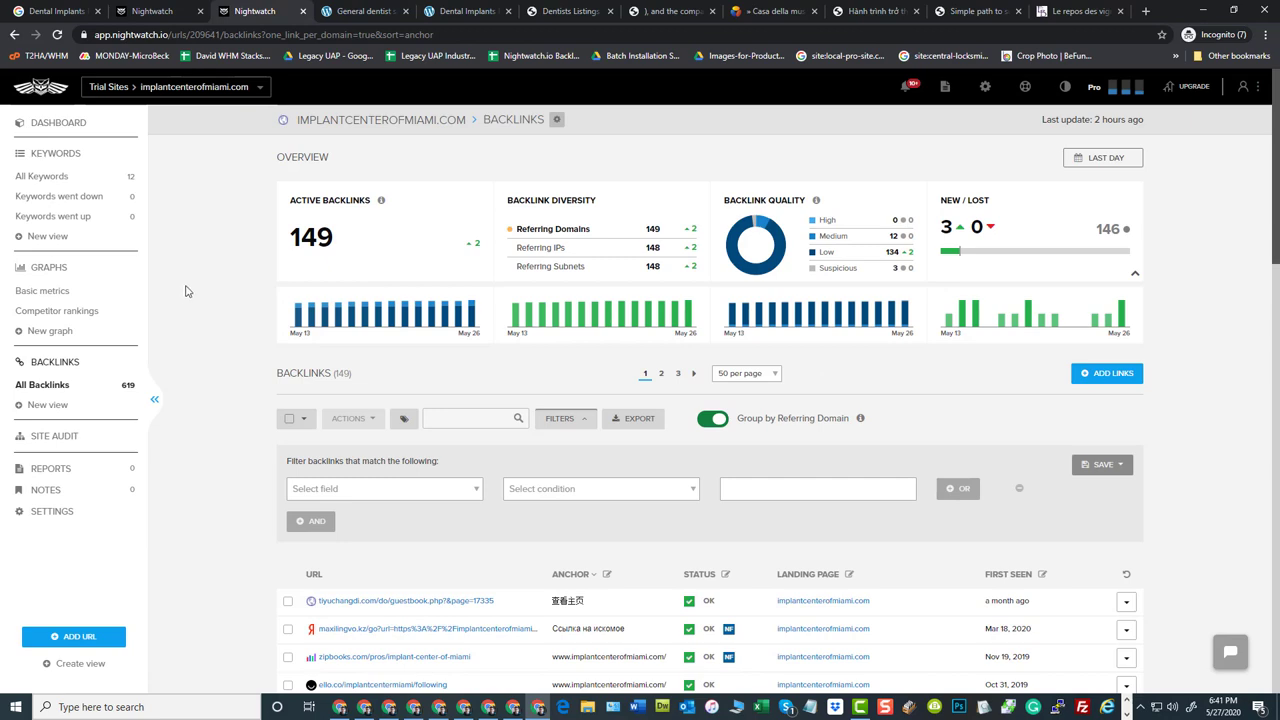
Look through the anchor texts of the grouped implantcenterofmiami.com backlinks, from the bare URL and Website anchors to the implantcenter ones.
scroll(180, 300, down, 3)
scroll(260, 262, down, 1)
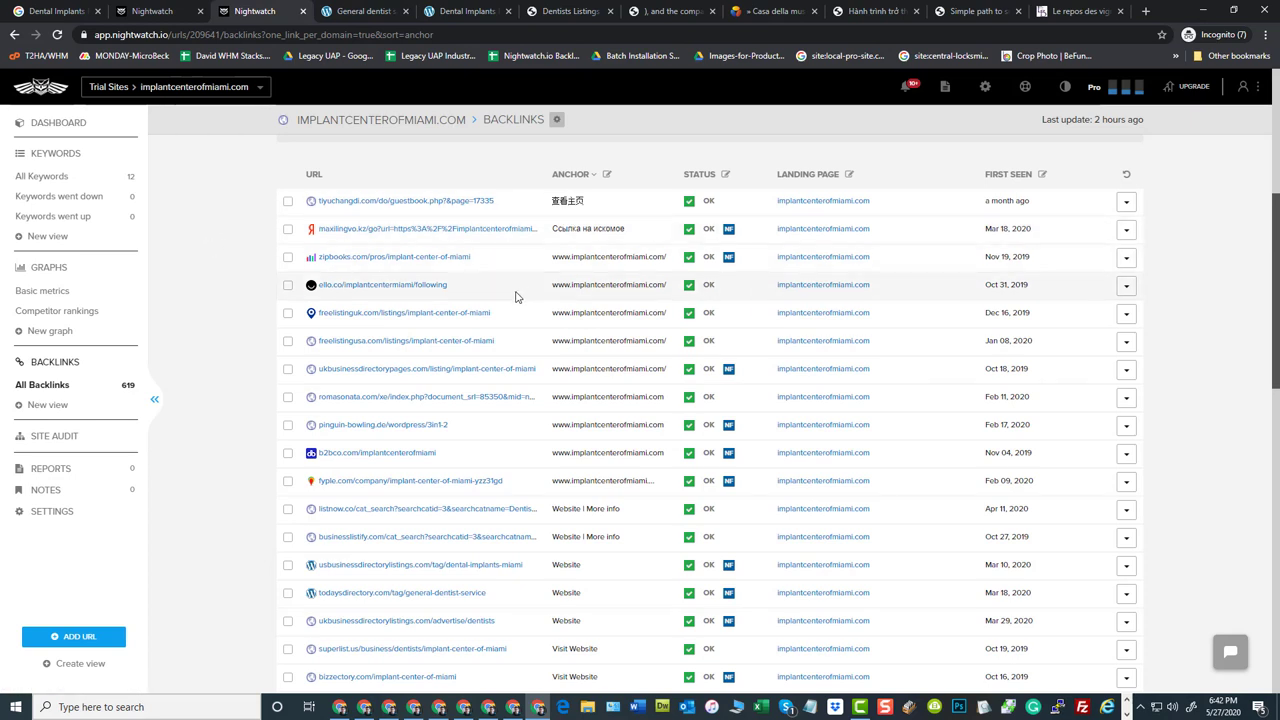
scroll(634, 266, down, 3)
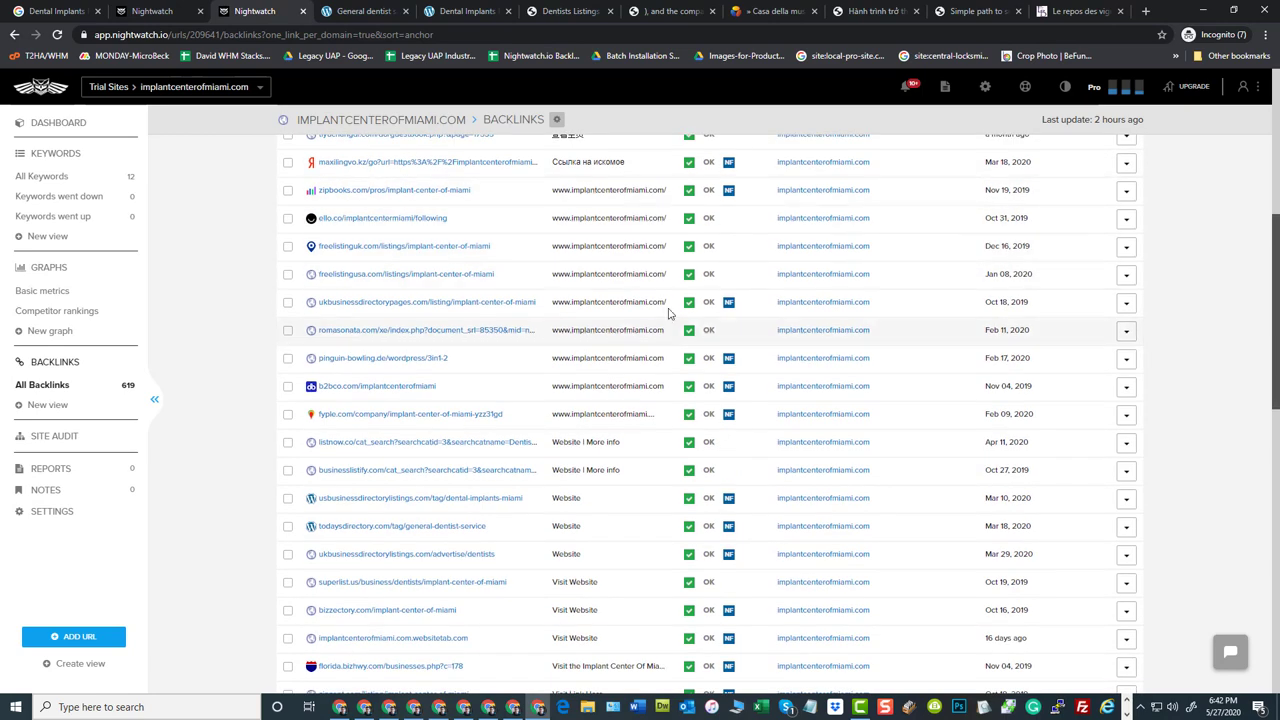
scroll(651, 288, down, 5)
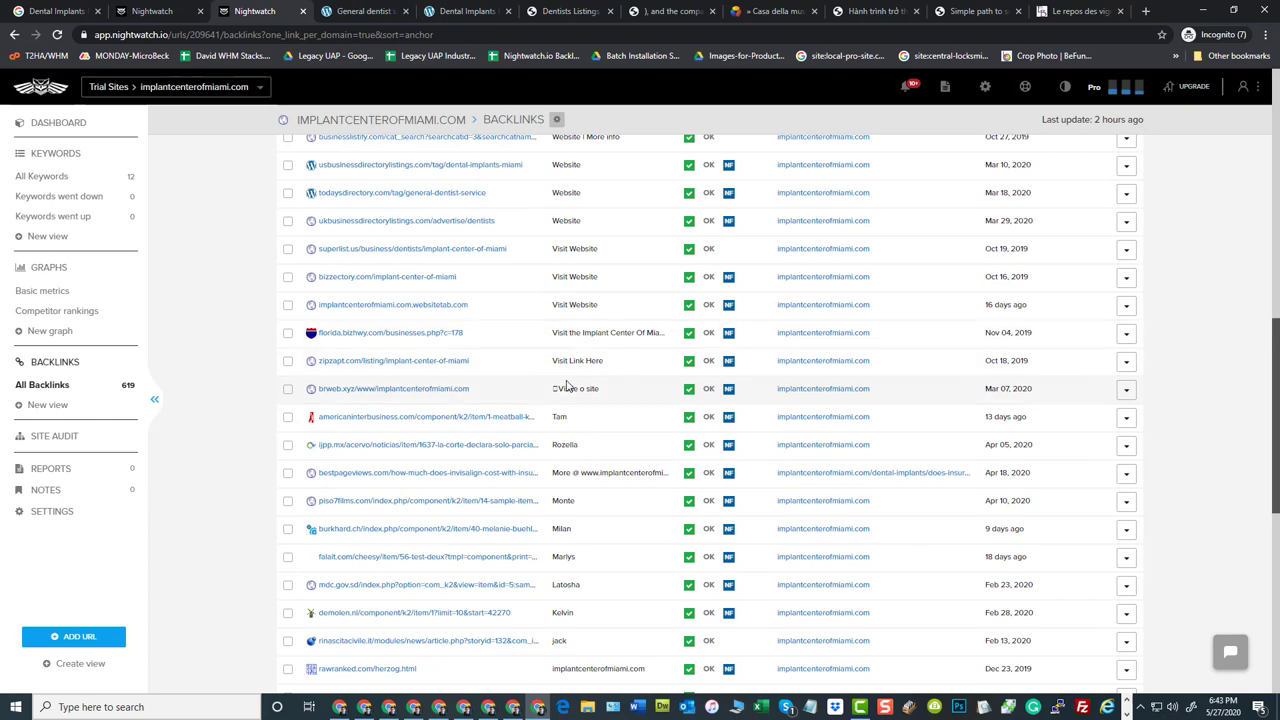
scroll(610, 335, down, 6)
scroll(600, 295, up, 1)
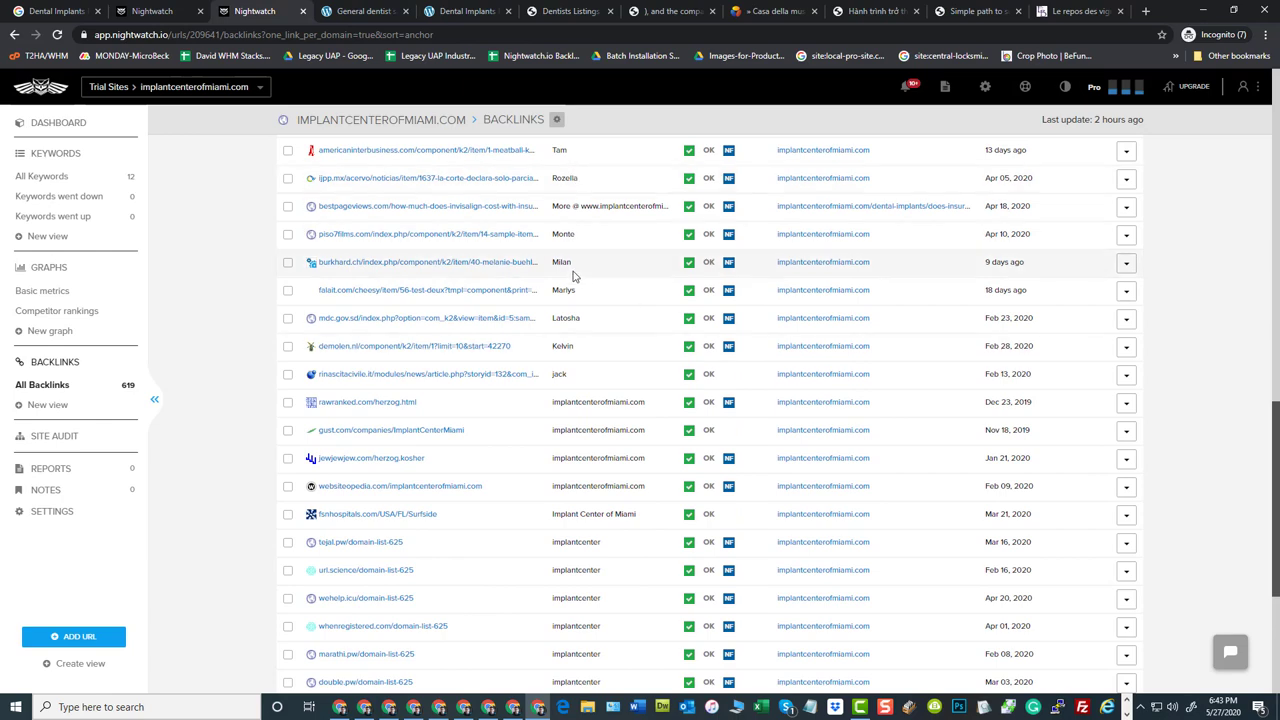
scroll(572, 270, down, 2)
scroll(572, 268, up, 2)
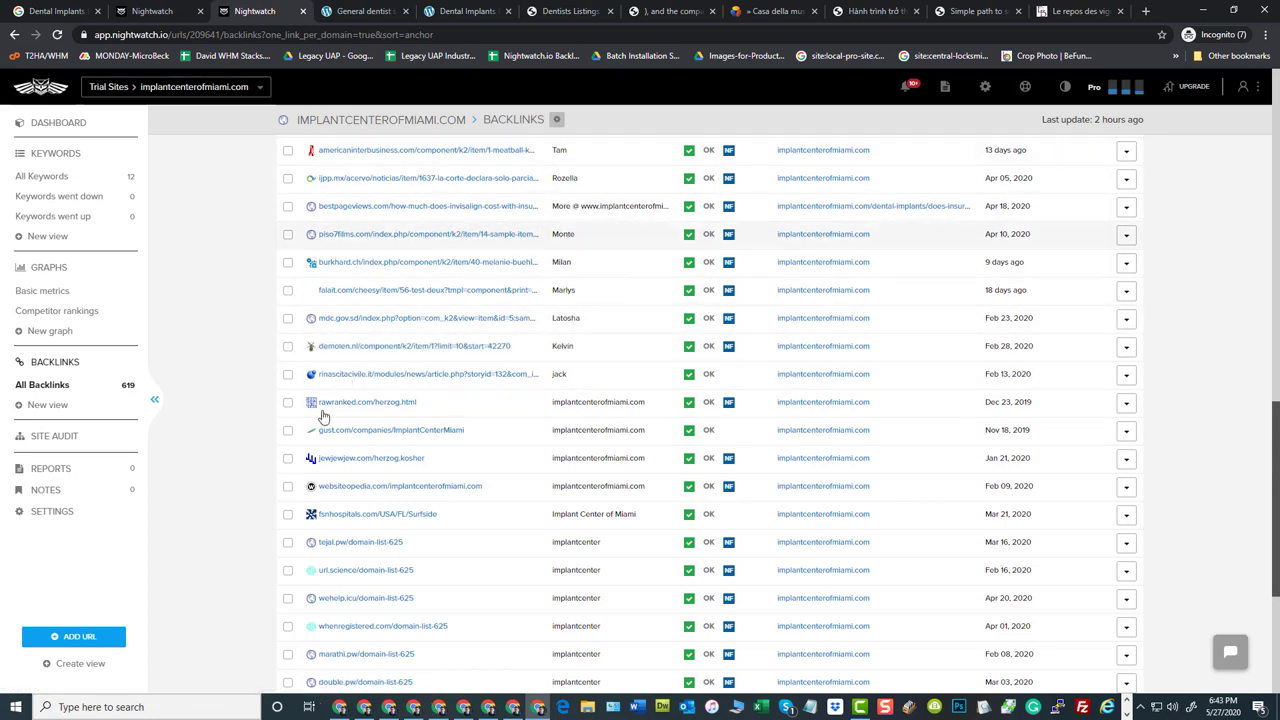
Recheck the first page of grouped backlinks, comparing the source domains, nofollow statuses and landing pages with their anchors.
scroll(434, 491, down, 5)
scroll(445, 203, up, 6)
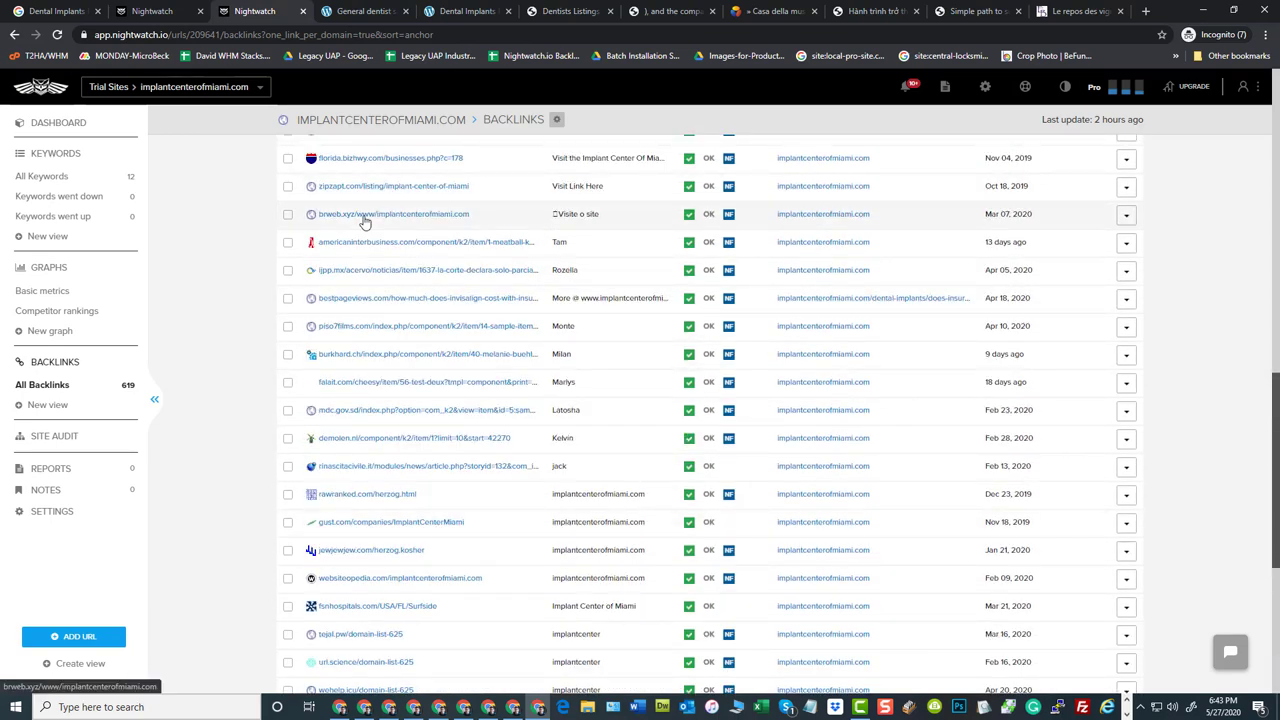
scroll(590, 283, up, 3)
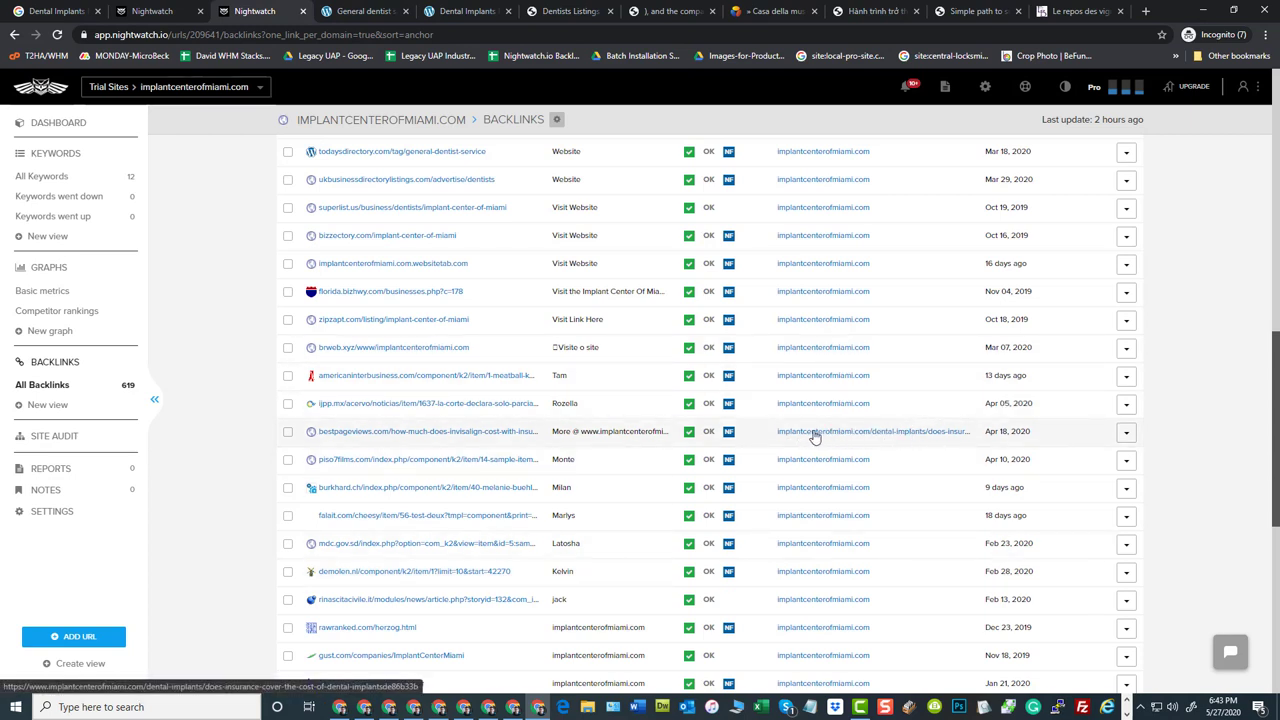
scroll(720, 340, up, 2)
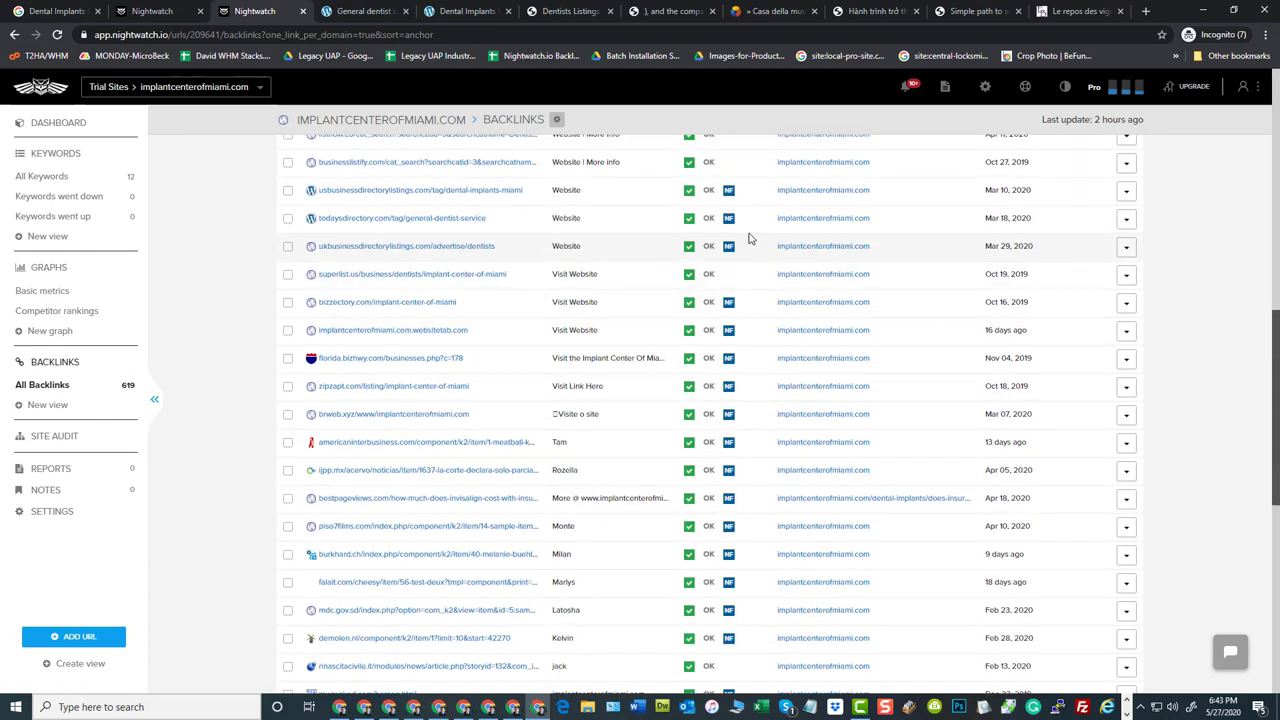
scroll(715, 300, up, 4)
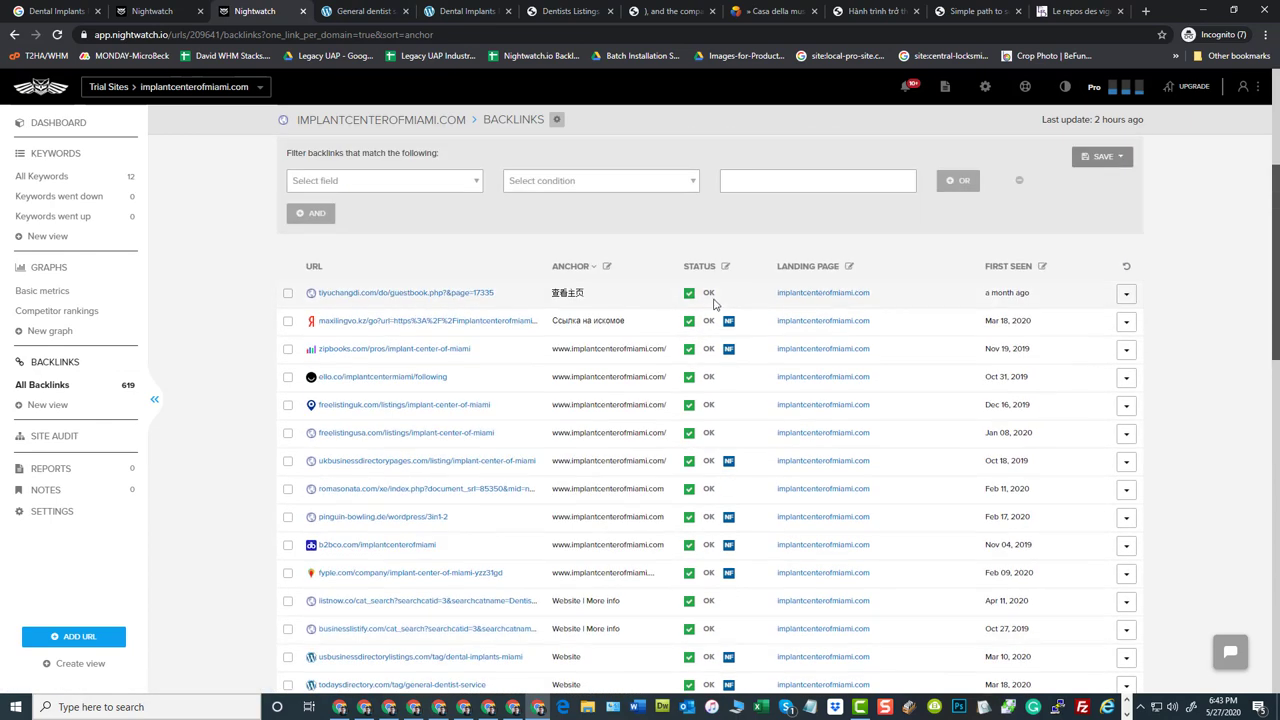
scroll(705, 337, down, 12)
scroll(705, 337, down, 2)
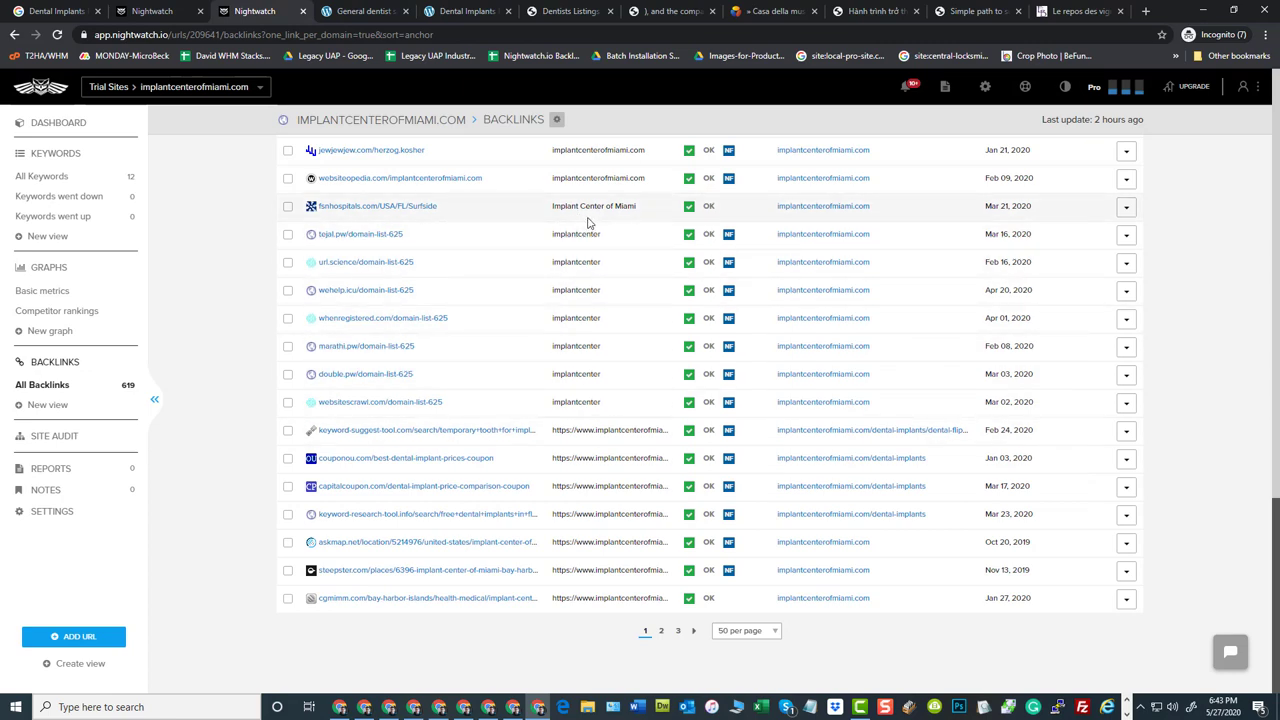
scroll(434, 491, up, 4)
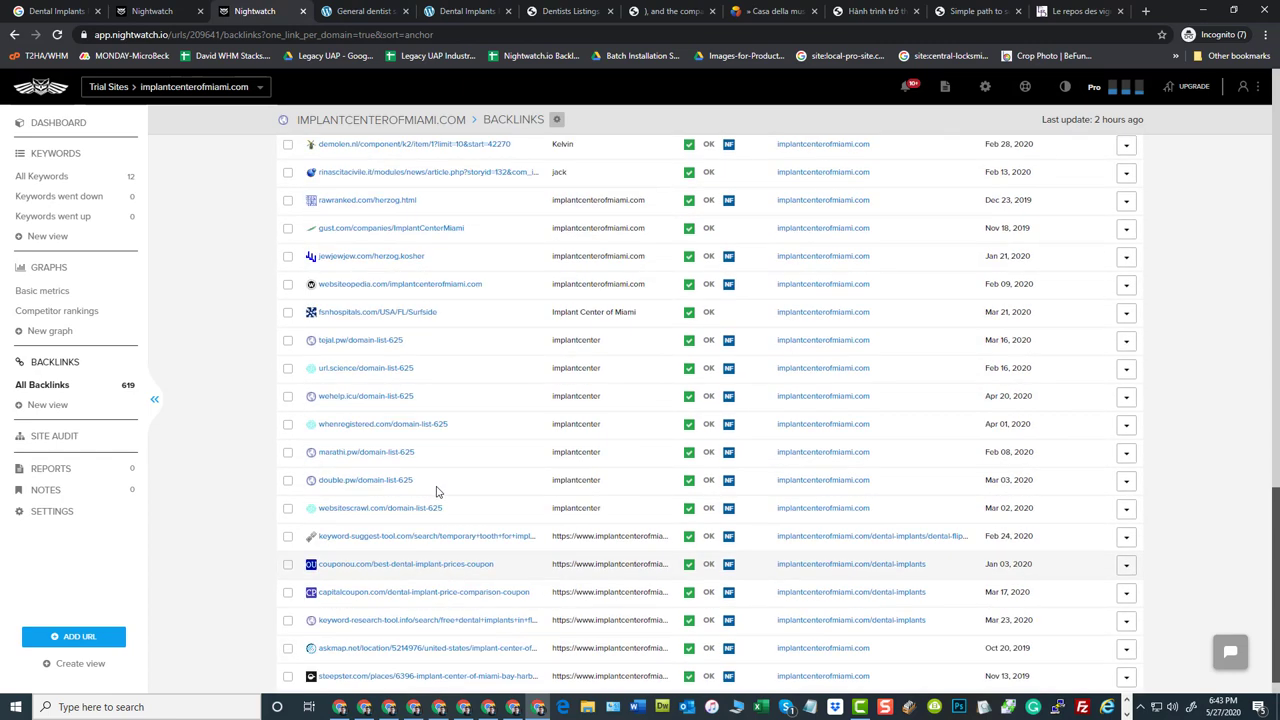
scroll(529, 428, up, 7)
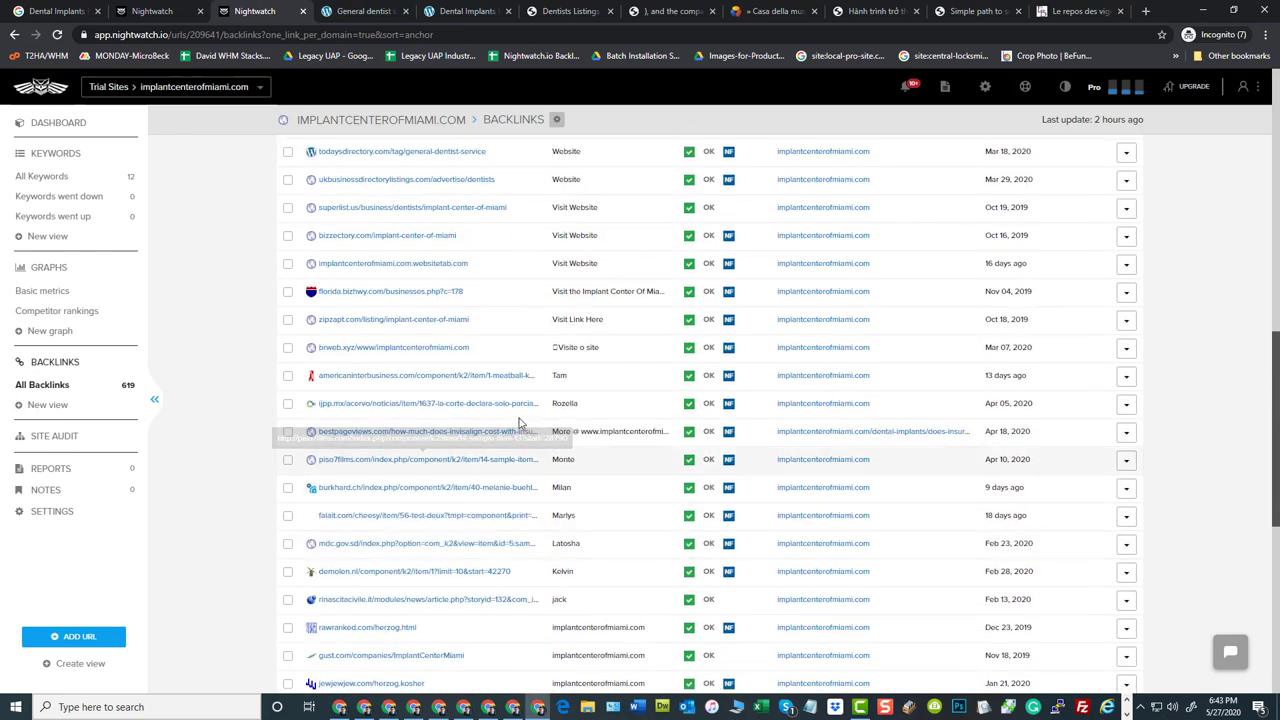
scroll(474, 405, down, 10)
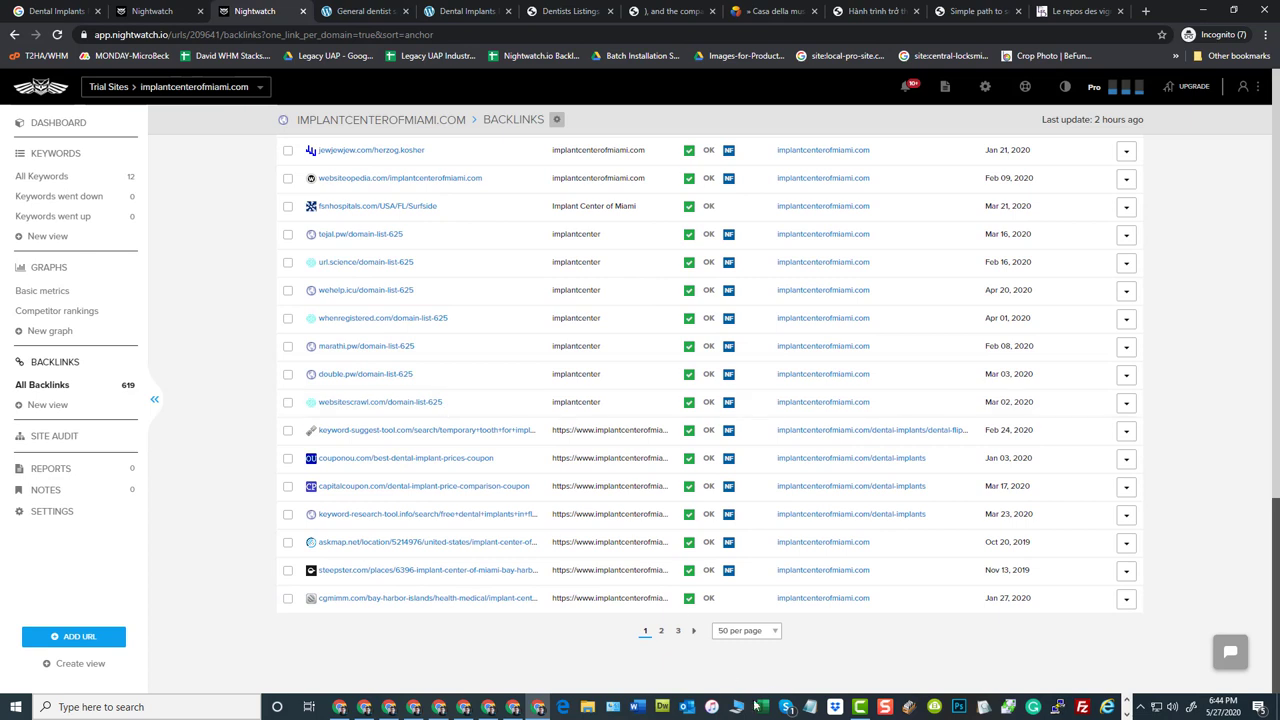
Set the grouped backlink list to show 250 entries per page.
click(737, 631)
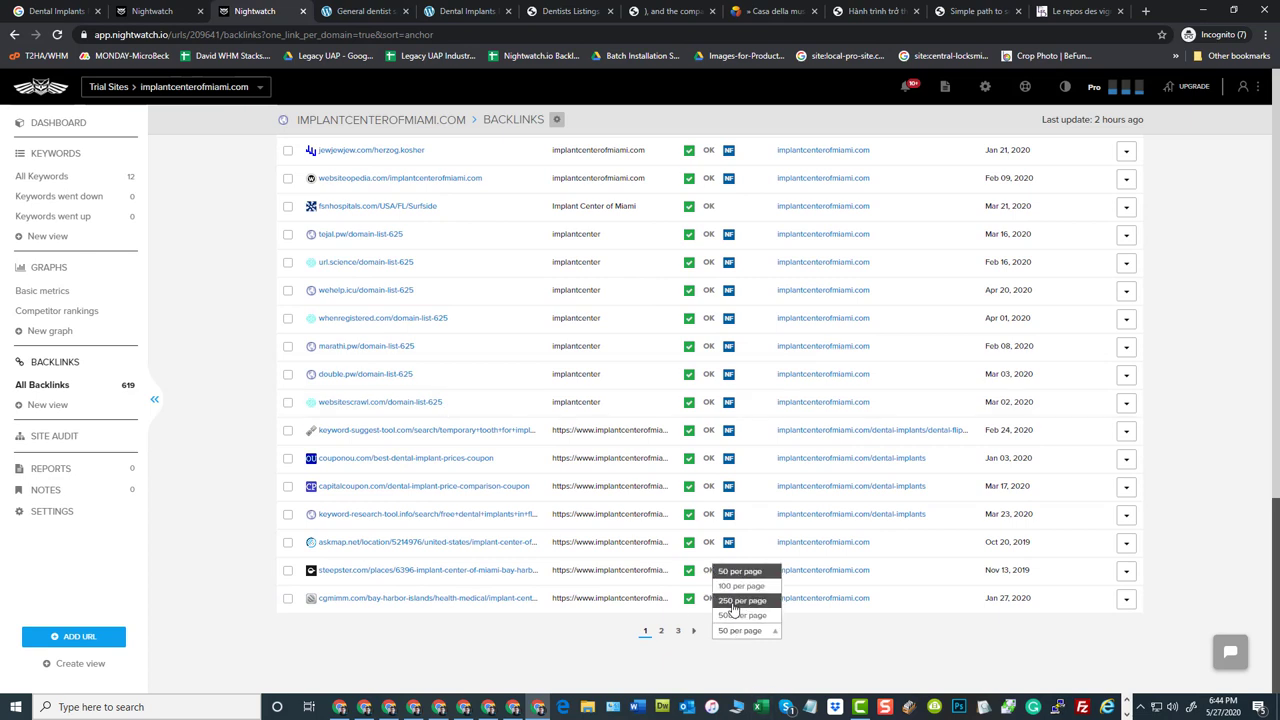
click(735, 608)
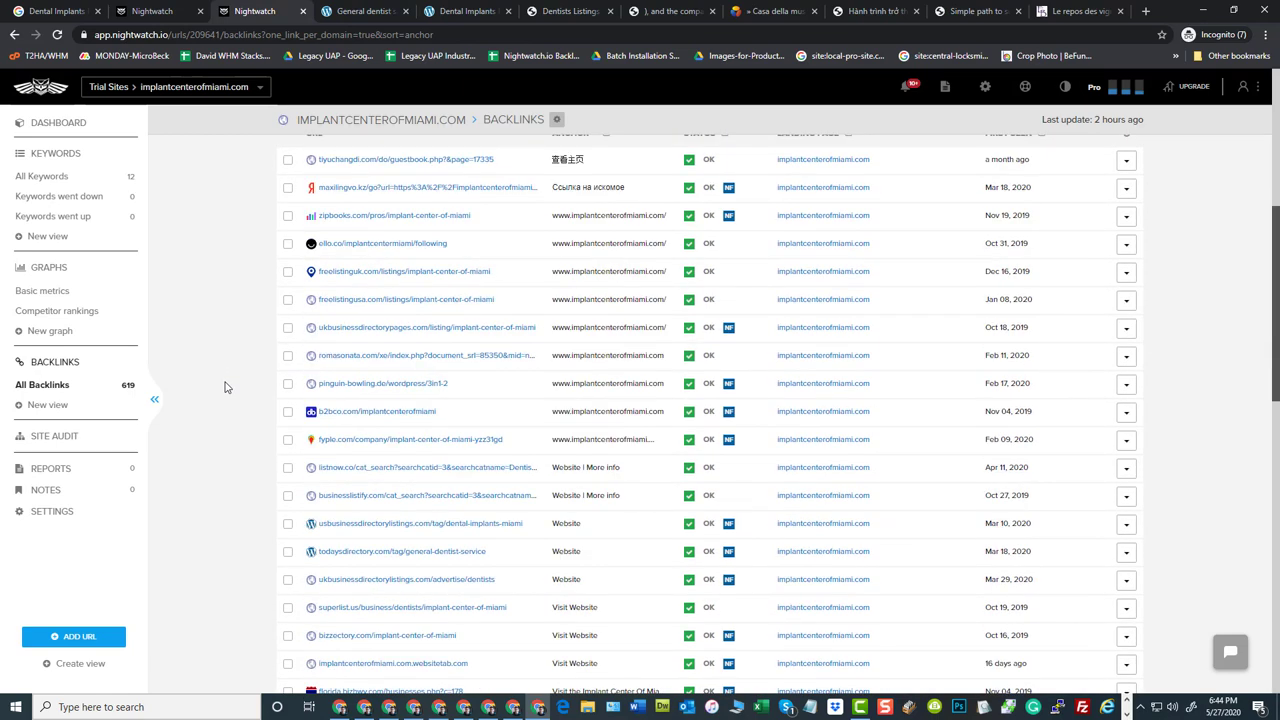
scroll(225, 387, up, 5)
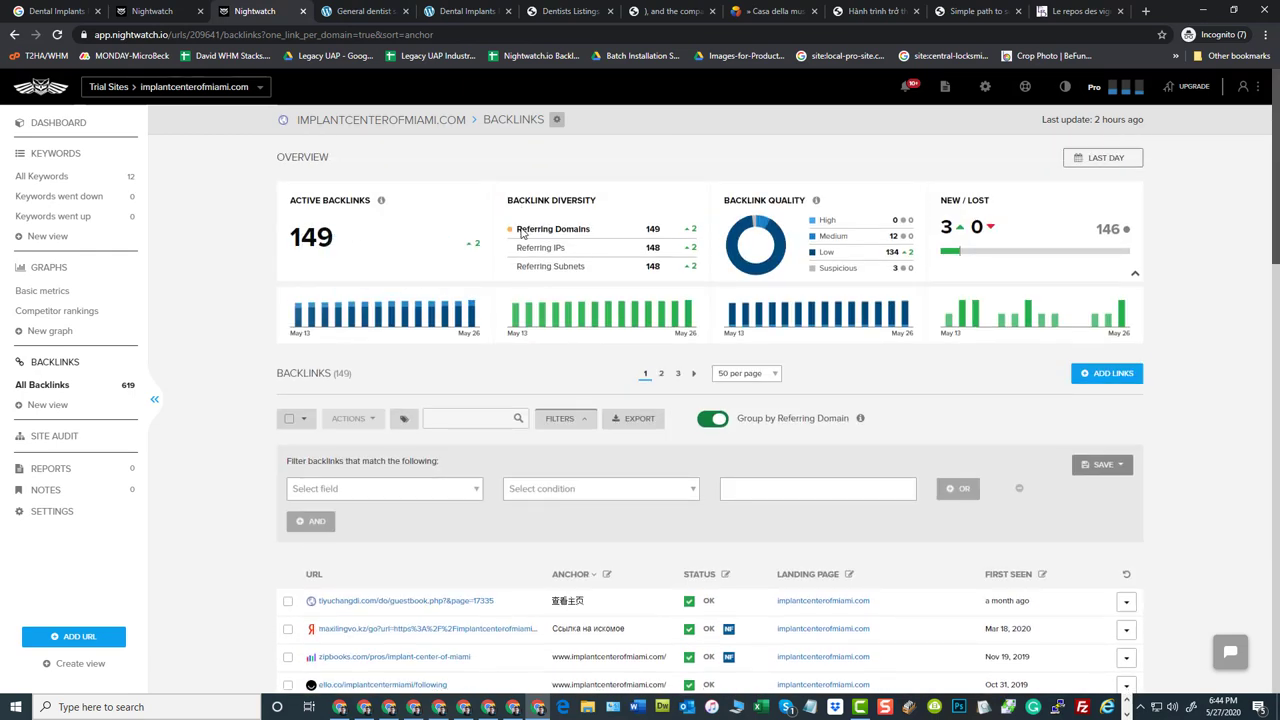
scroll(945, 410, down, 2)
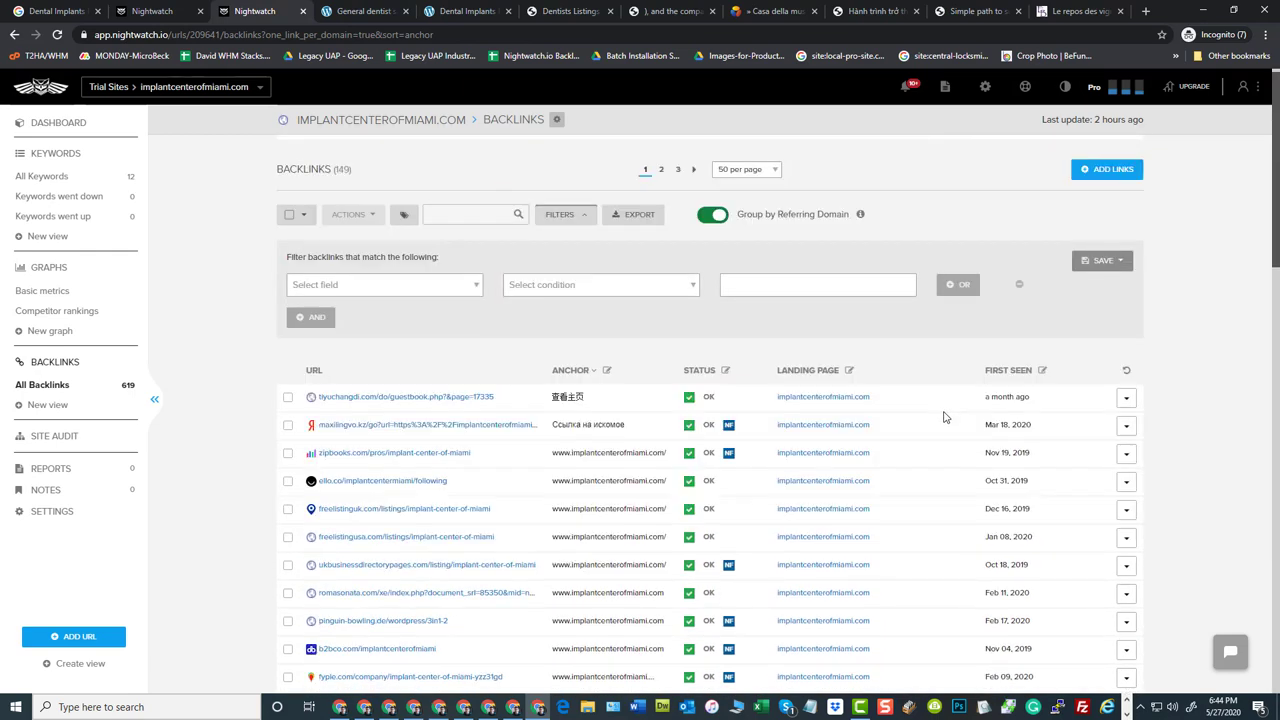
scroll(945, 417, down, 12)
click(722, 631)
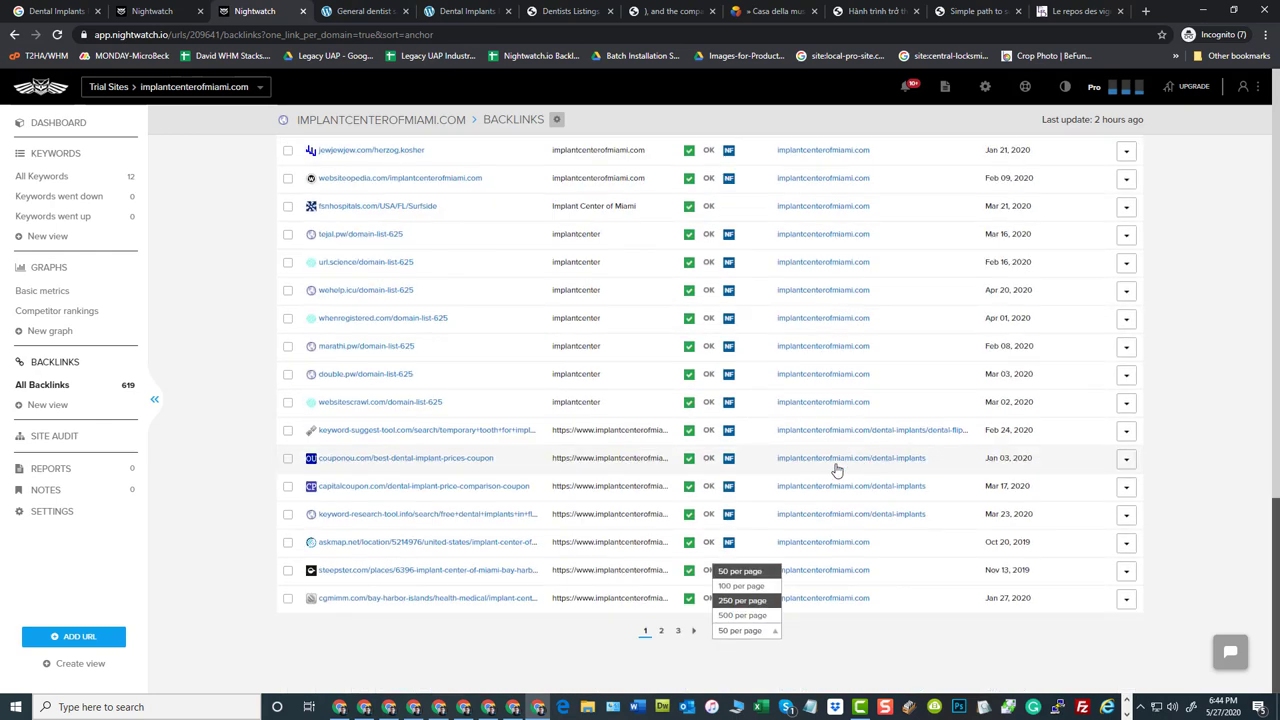
click(738, 601)
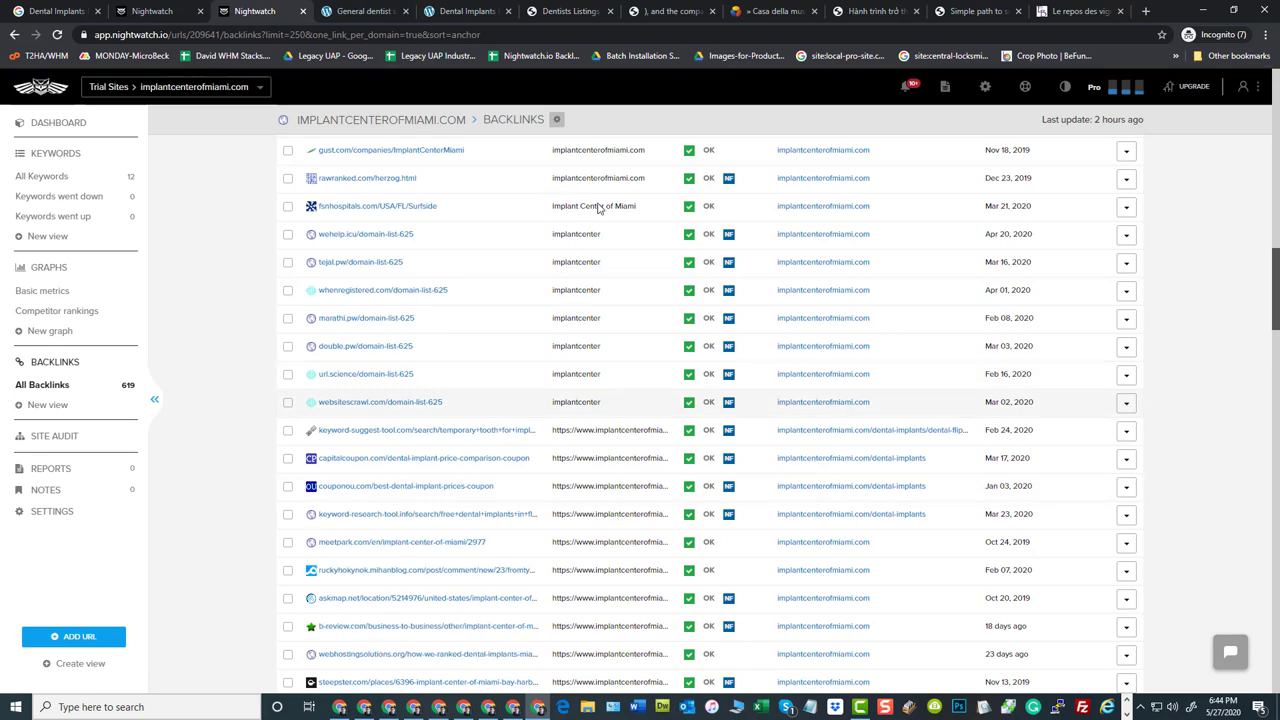
Go through the extended list from its start and review the URL, Website and brand-name anchors.
scroll(566, 423, up, 4)
scroll(566, 424, up, 5)
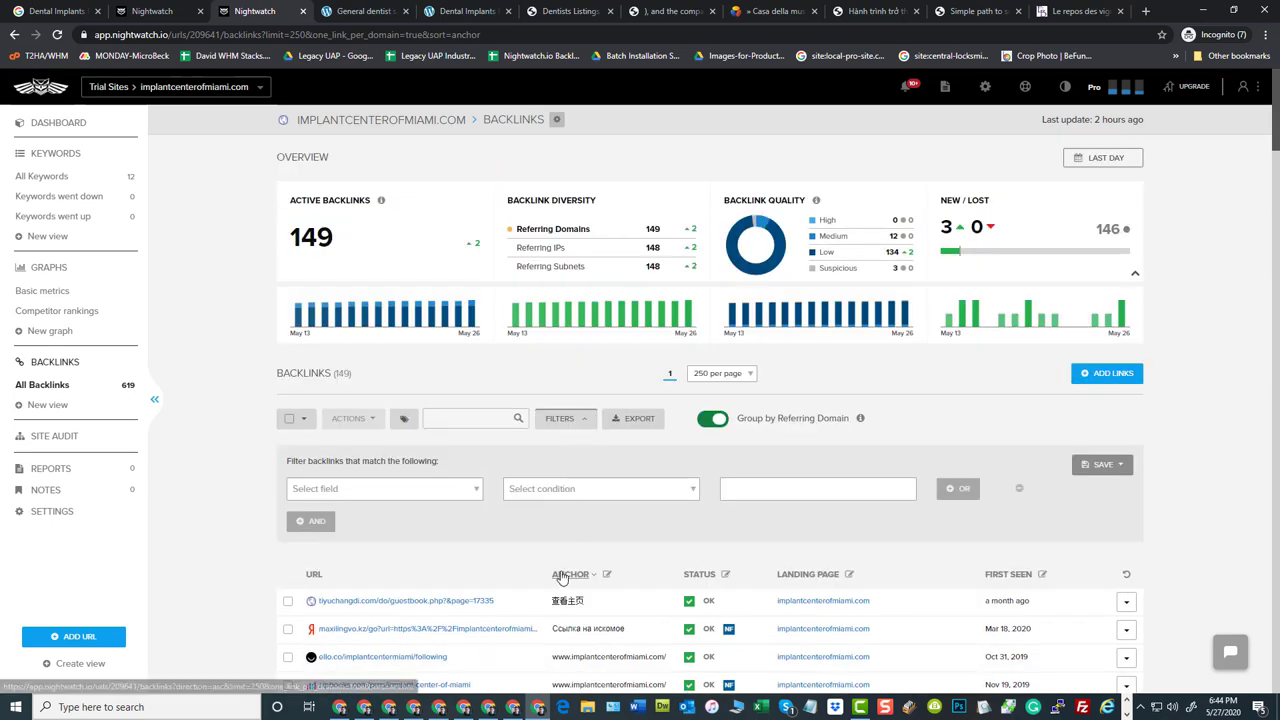
scroll(1030, 285, down, 2)
scroll(1030, 285, down, 1)
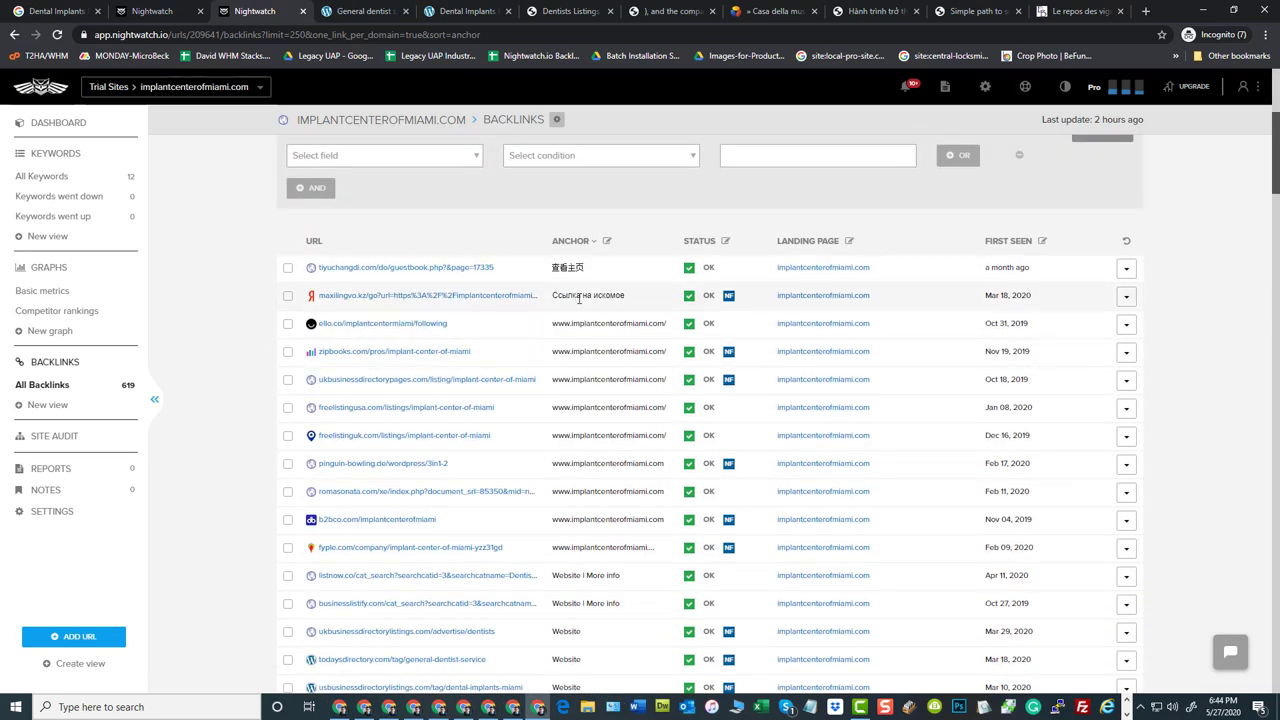
scroll(580, 343, down, 1)
scroll(584, 350, down, 10)
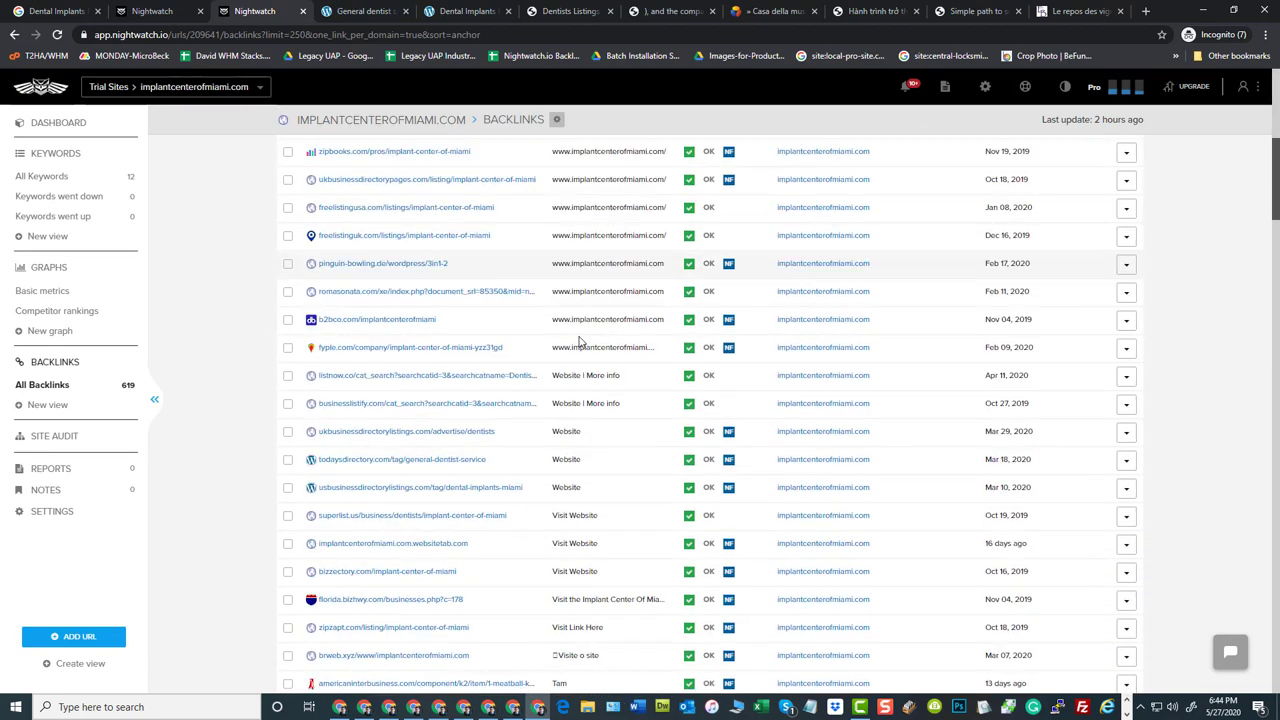
scroll(588, 363, down, 10)
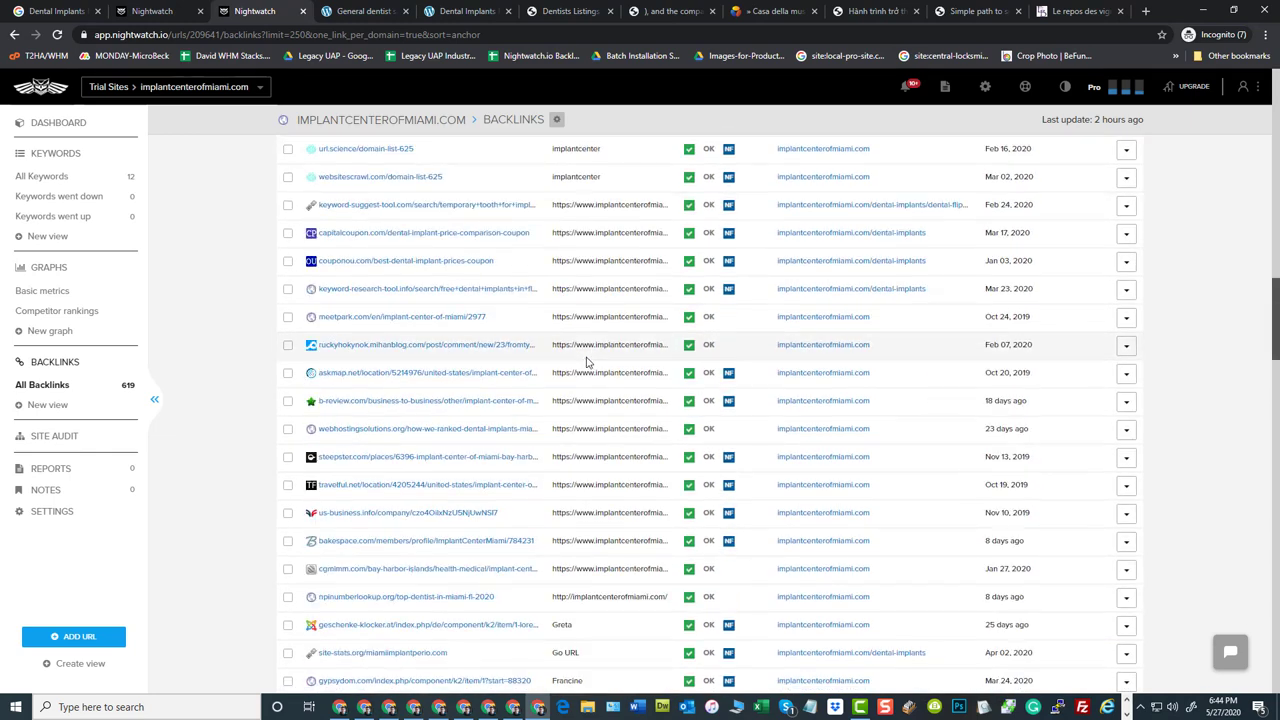
Examine the backlinks anchored with Dental Implants Miami and dental implant financing, including their source domains, and the remaining anchors near the list's end.
scroll(595, 354, down, 2)
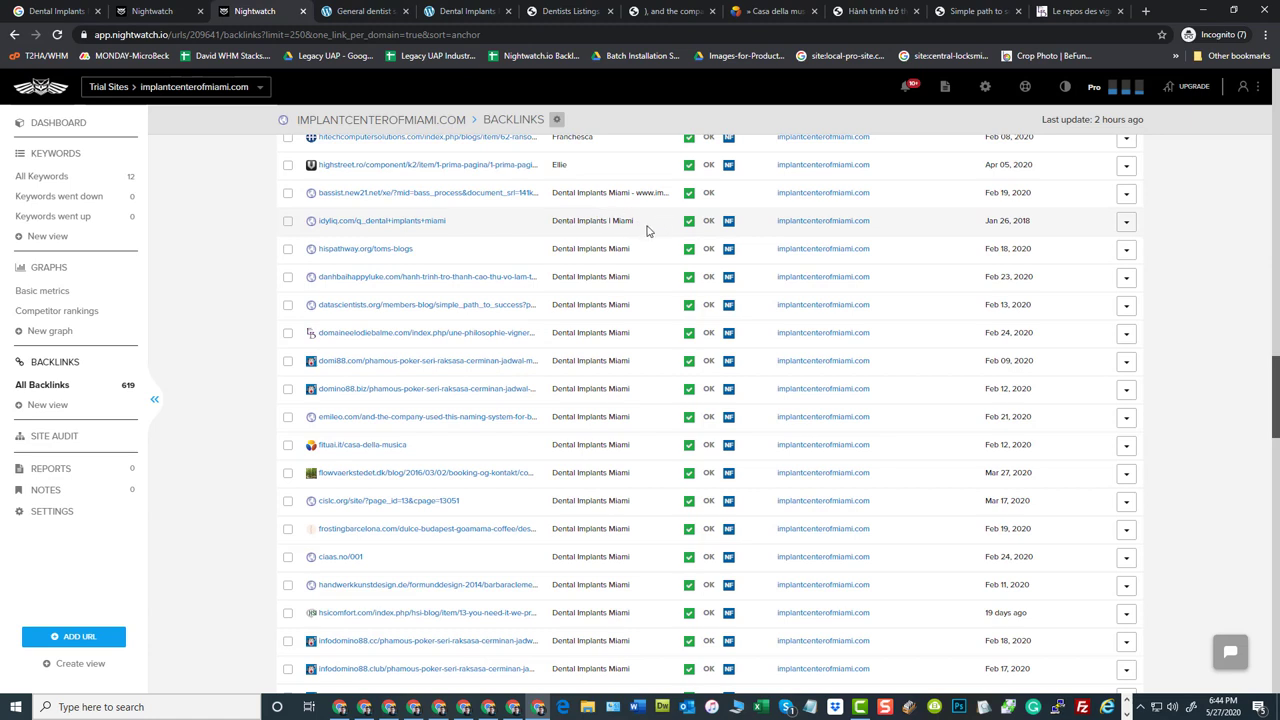
scroll(600, 246, down, 1)
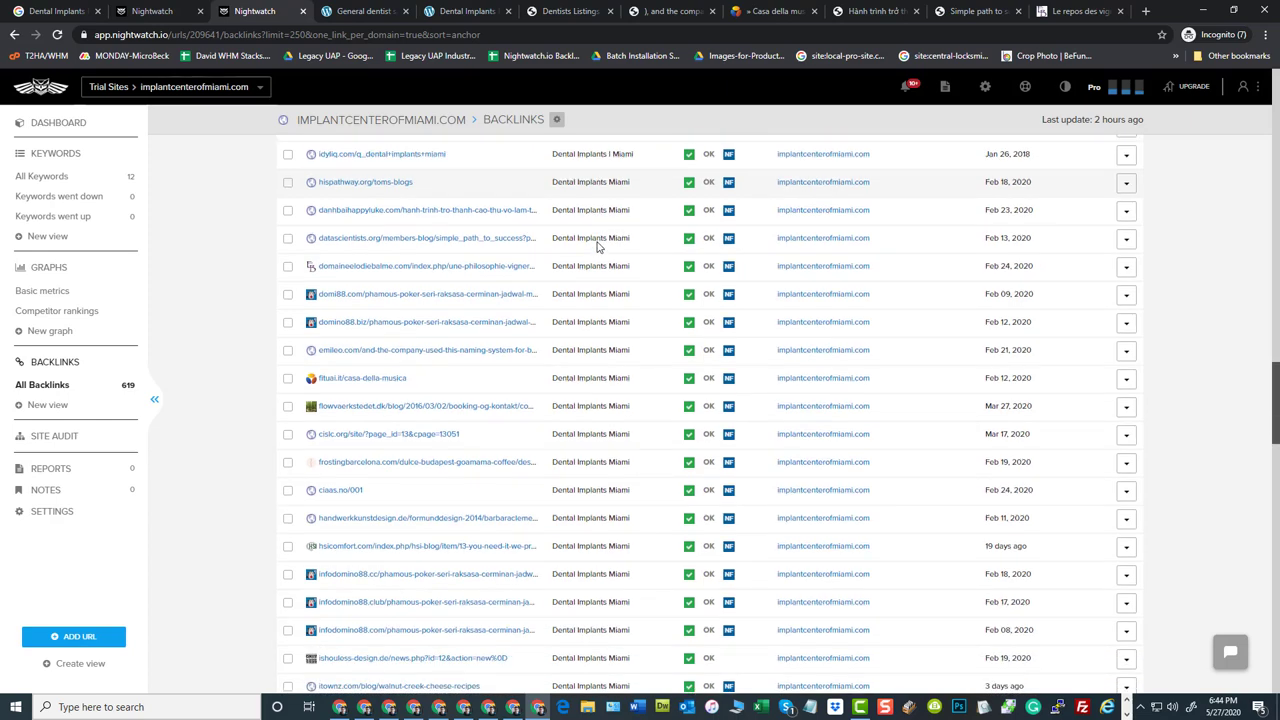
scroll(588, 207, down, 3)
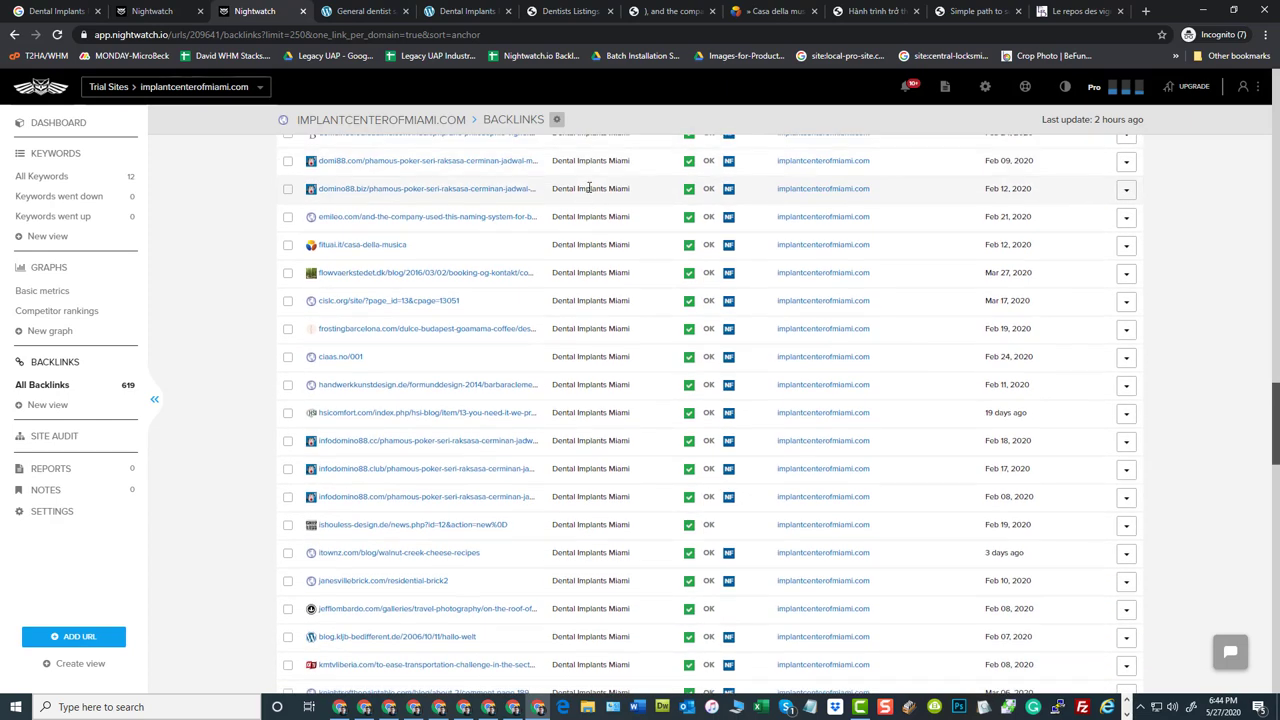
scroll(588, 187, down, 1)
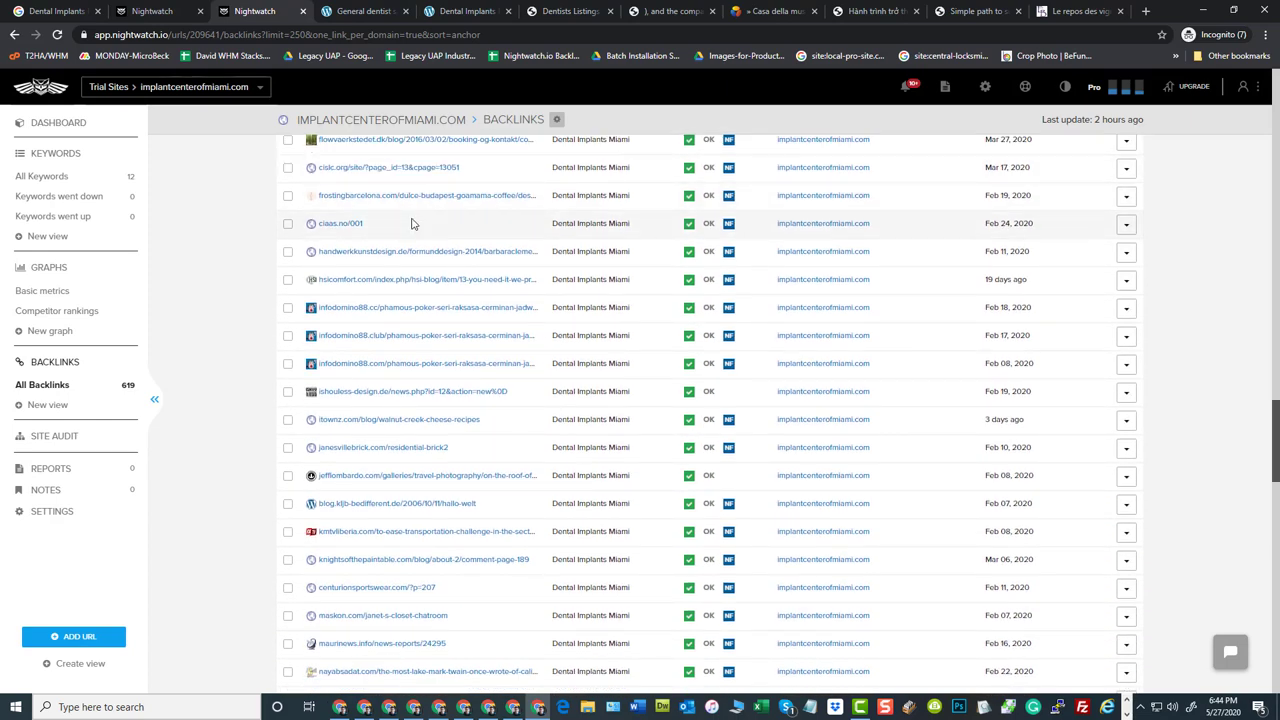
scroll(413, 222, down, 1)
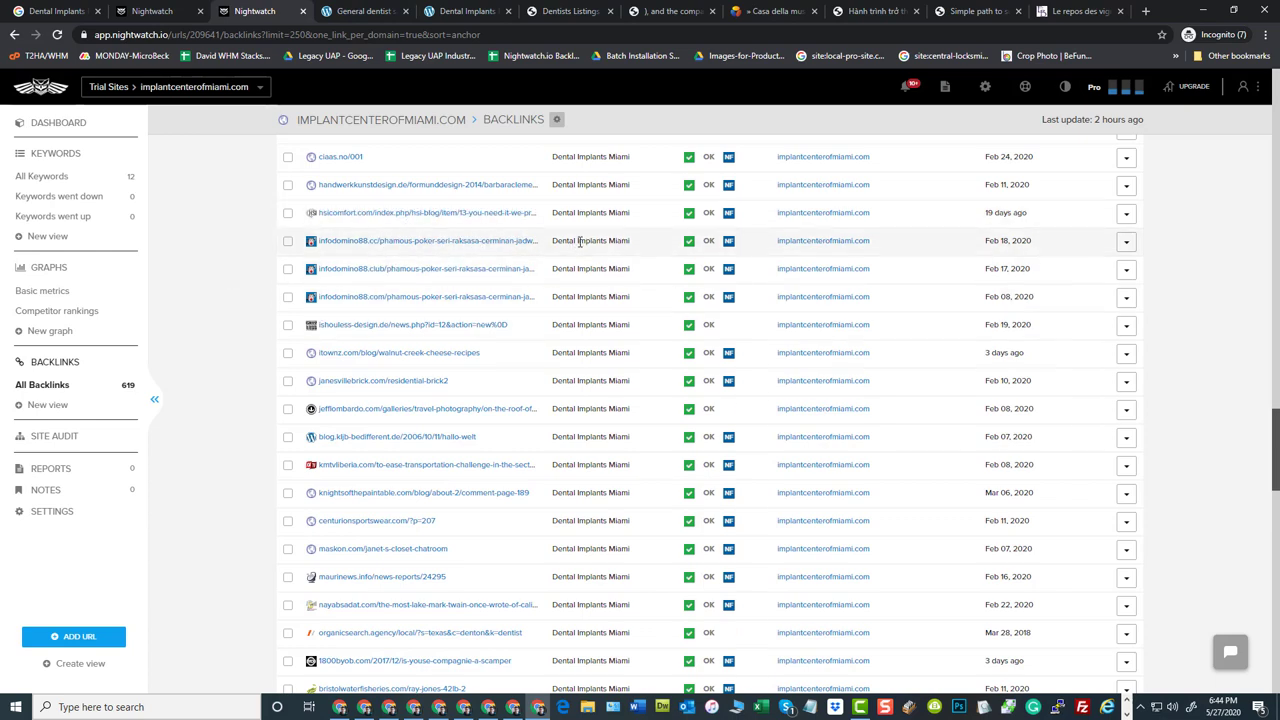
scroll(579, 241, down, 2)
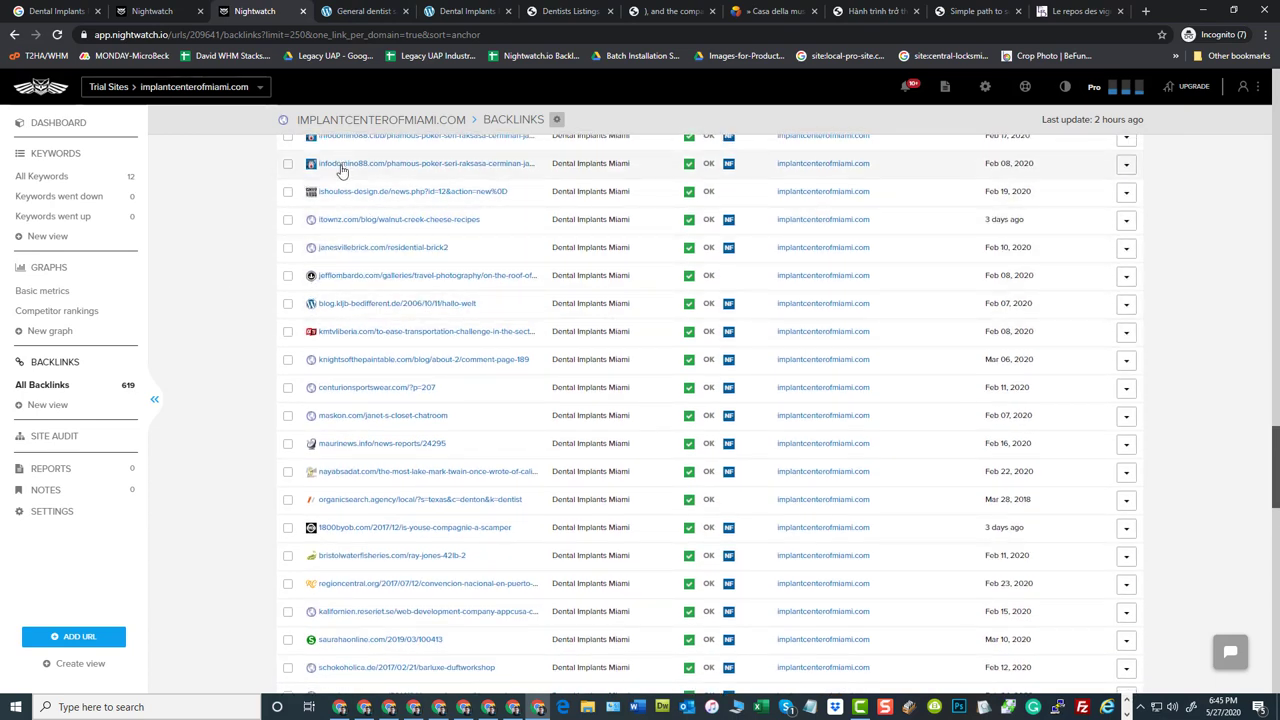
scroll(590, 255, down, 4)
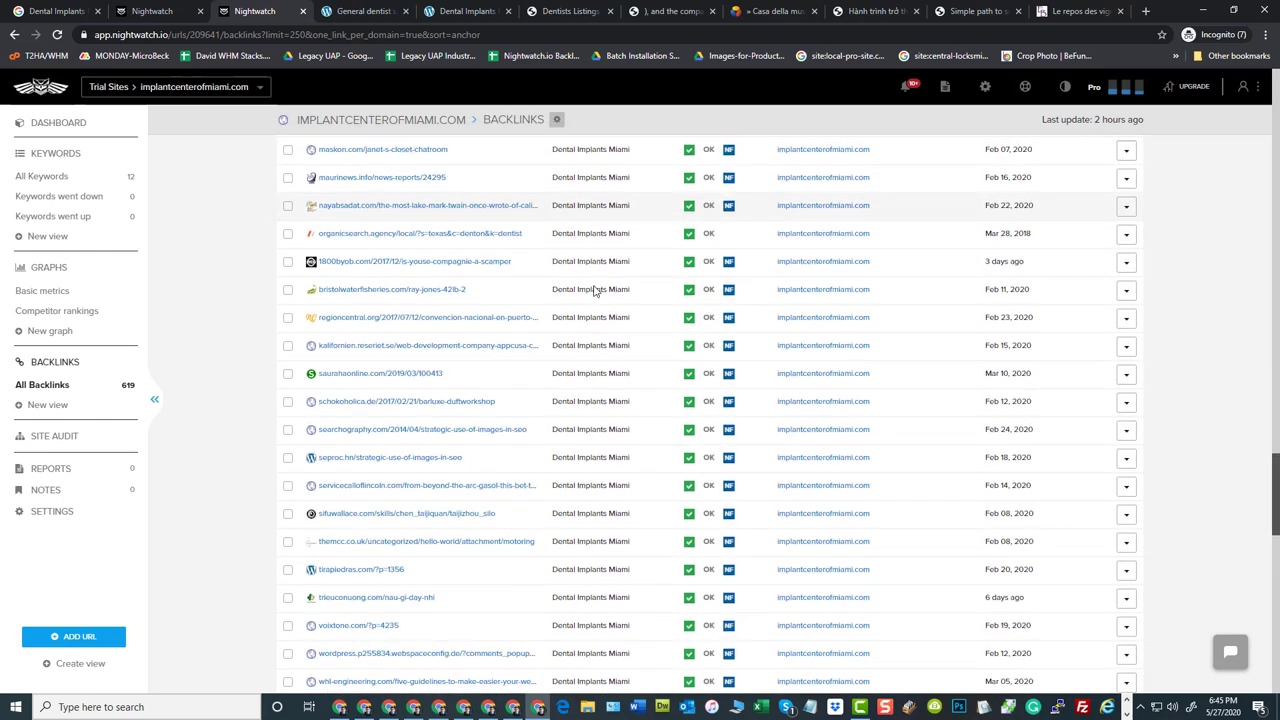
scroll(595, 290, down, 6)
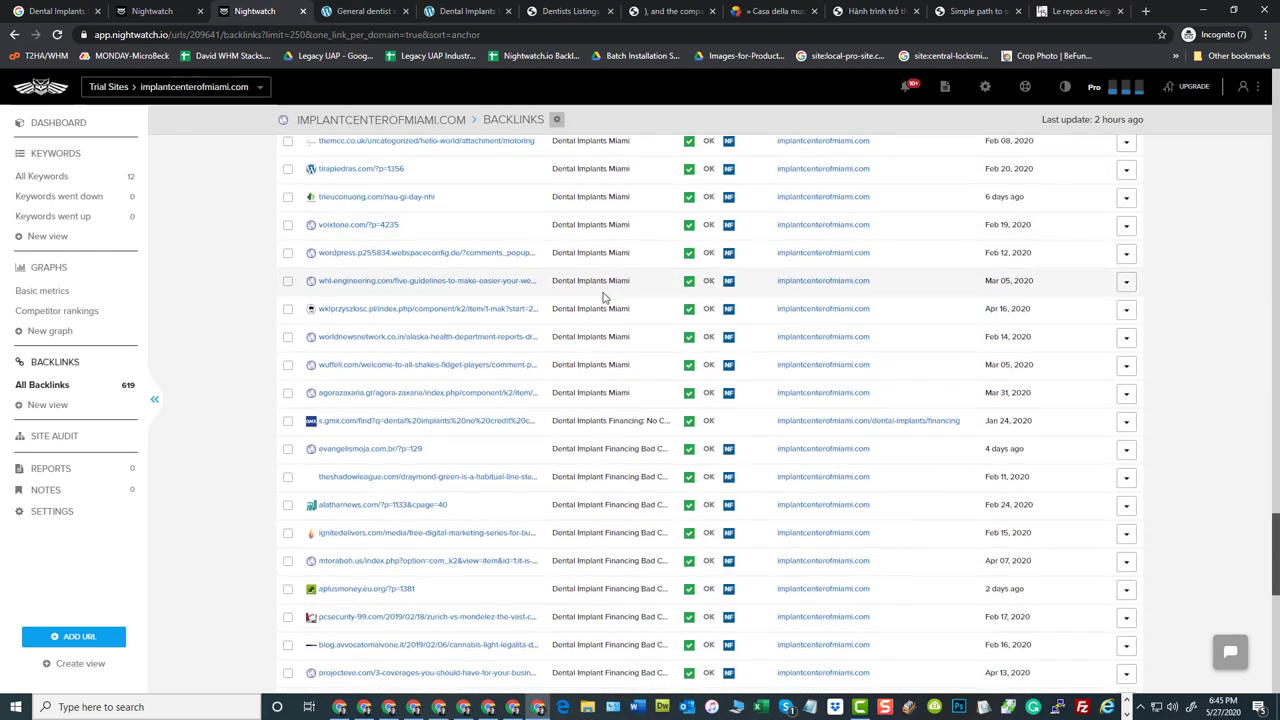
scroll(600, 290, down, 2)
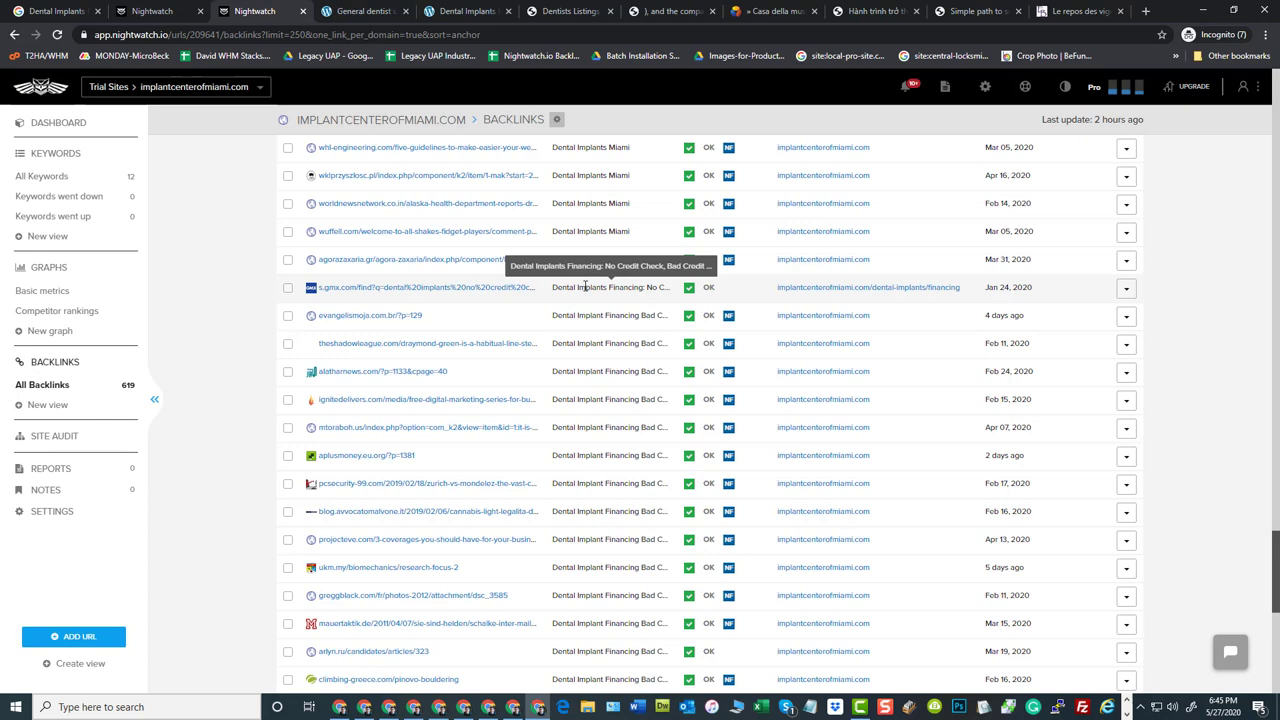
scroll(590, 295, down, 6)
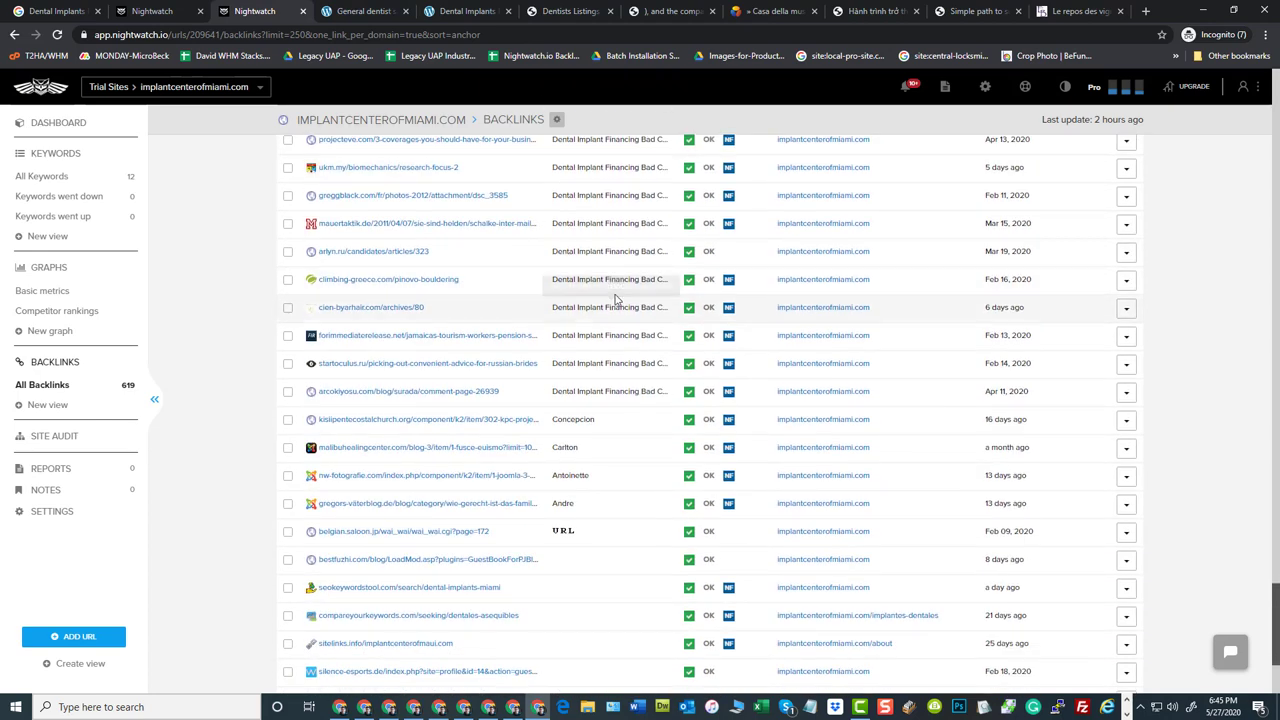
scroll(592, 405, down, 2)
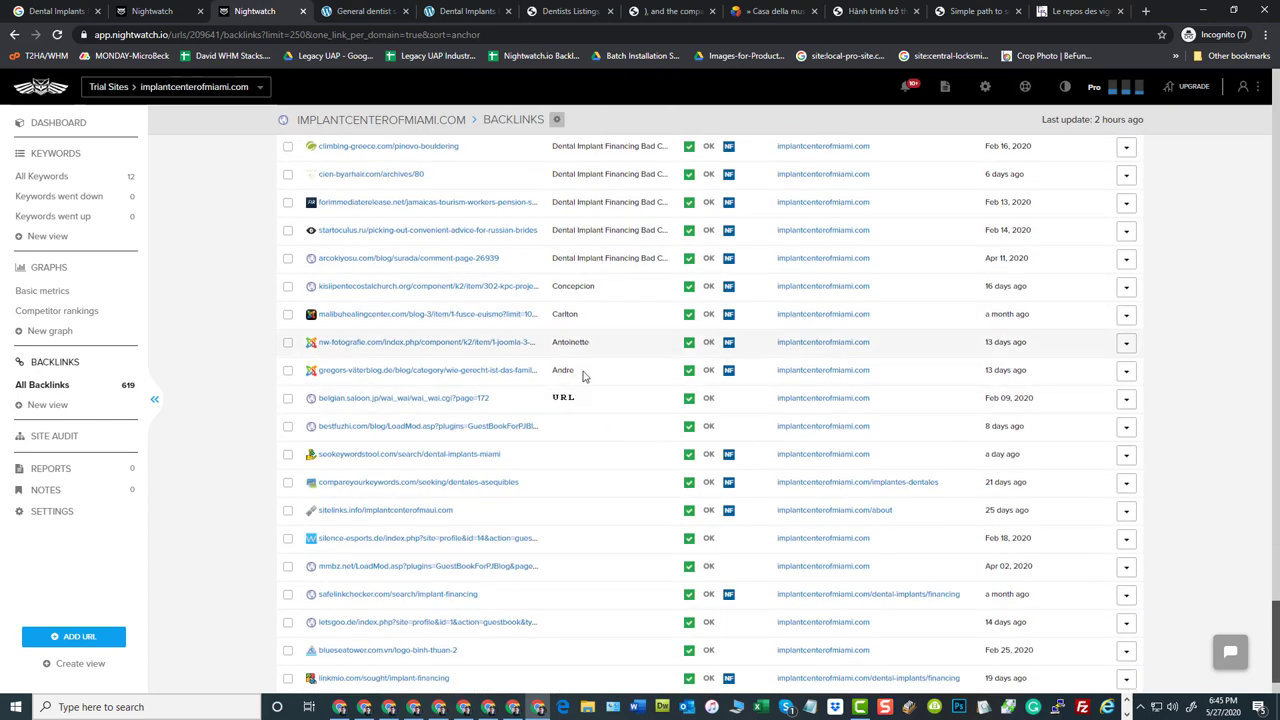
scroll(586, 376, up, 15)
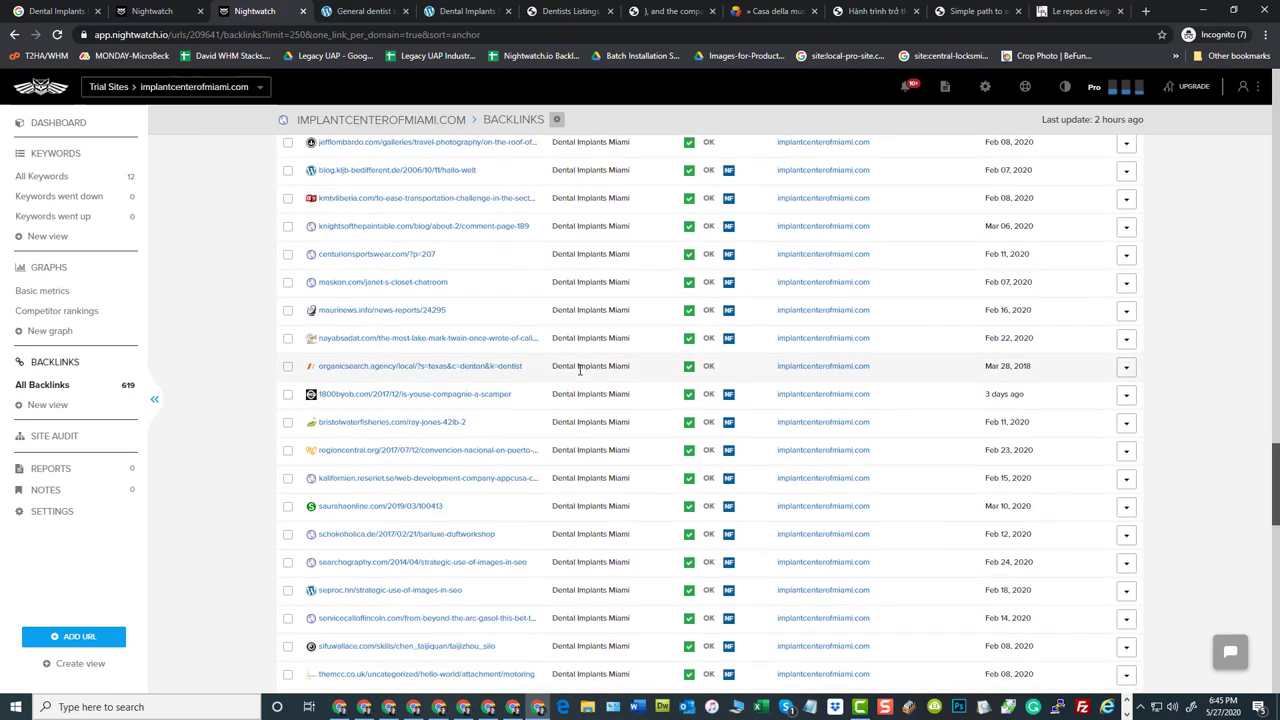
Search the grouped backlink list for "dental implants miami" and look over the matching anchors.
scroll(580, 370, up, 6)
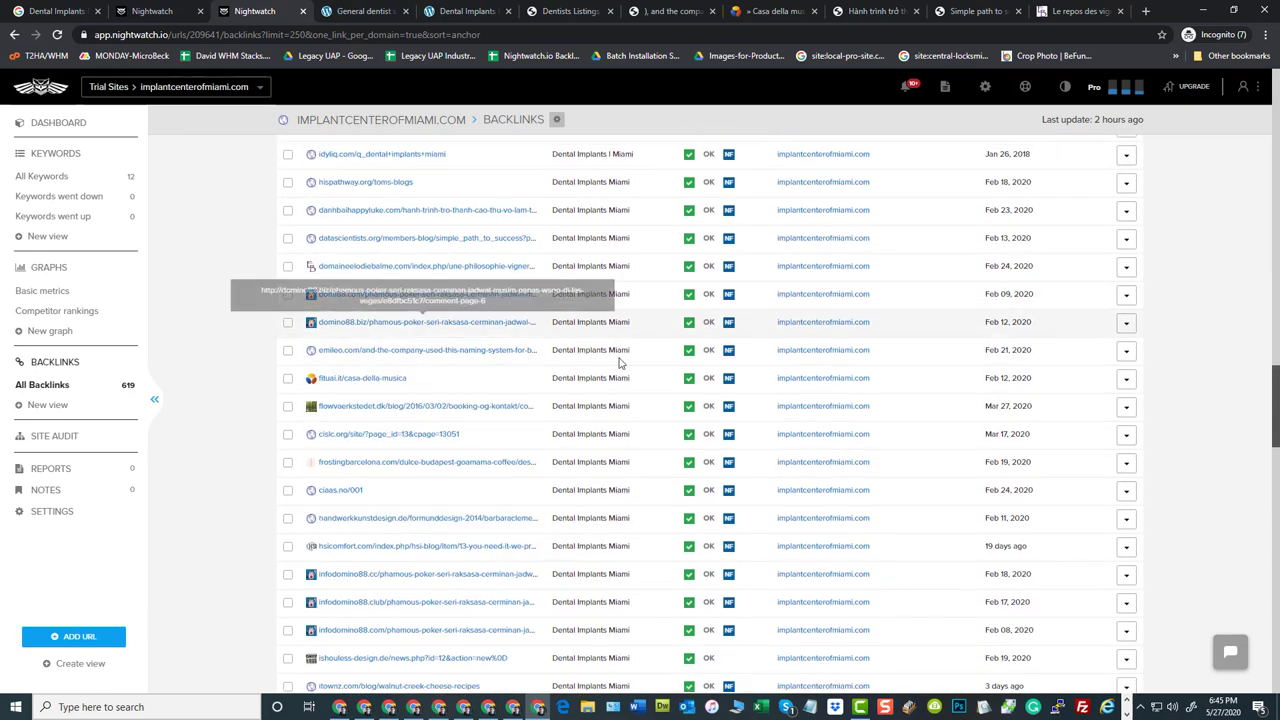
scroll(598, 380, up, 20)
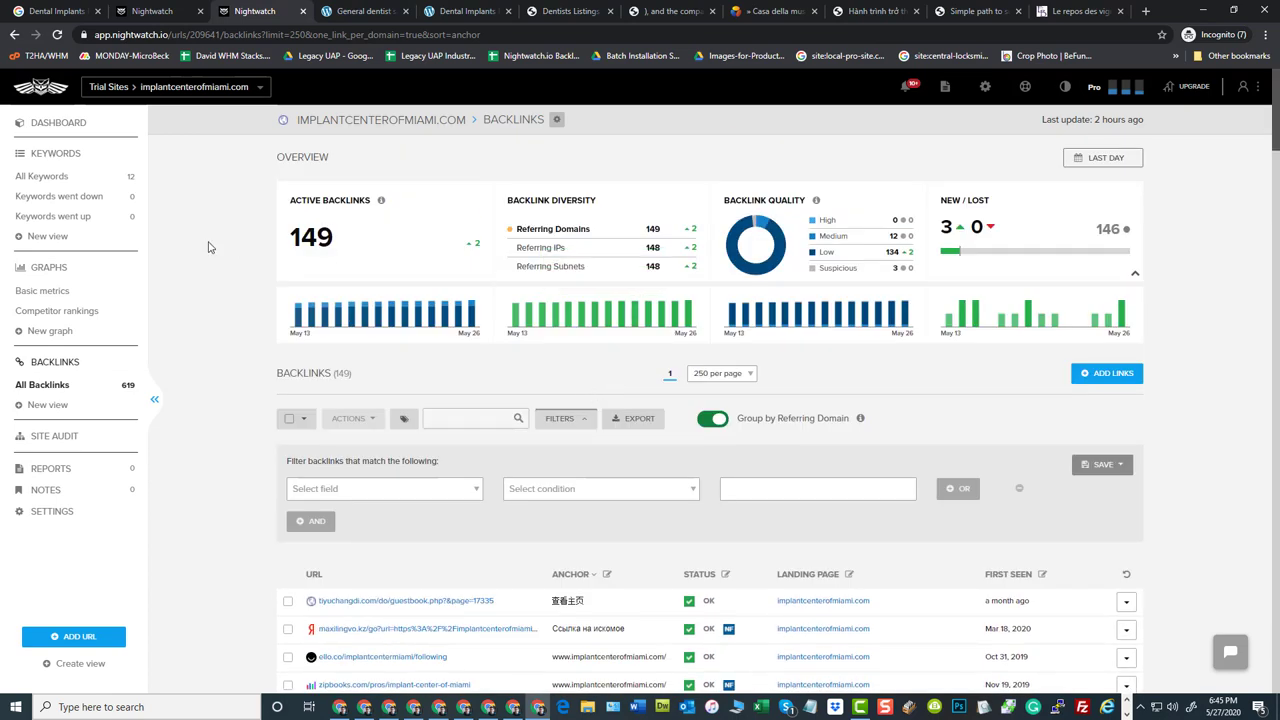
key(ctrl+f)
text(619)
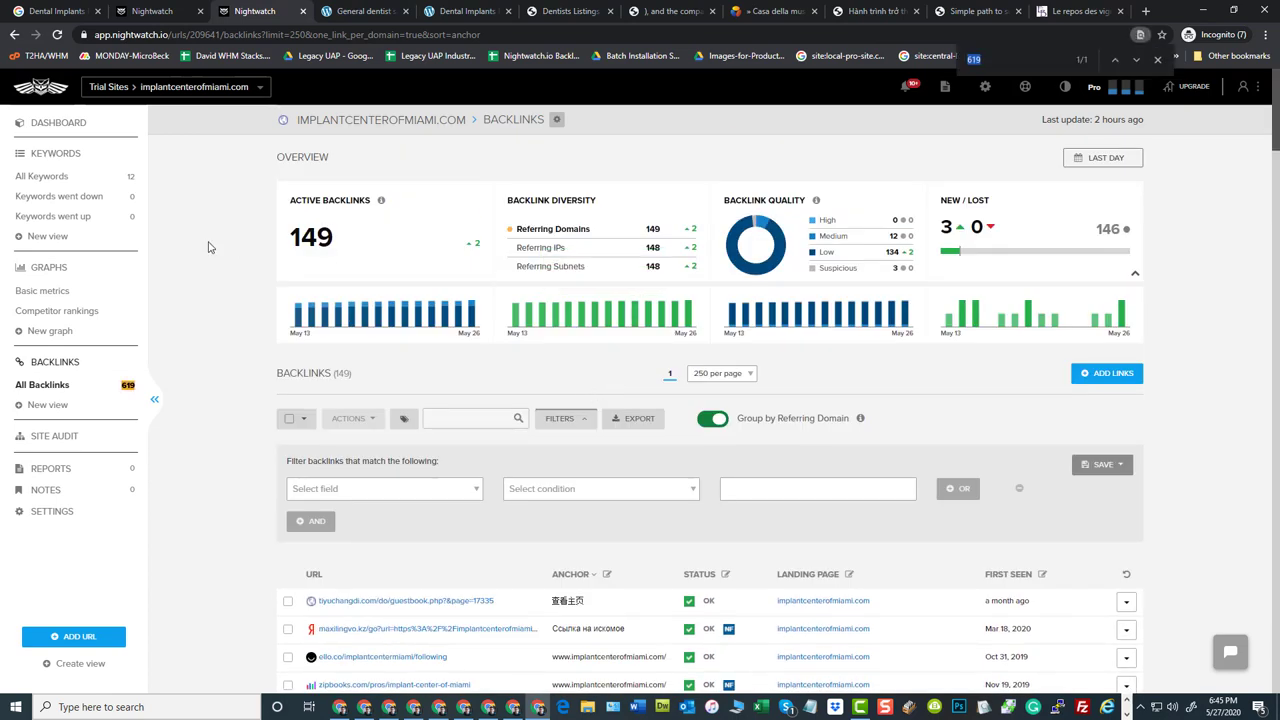
text(dental imp)
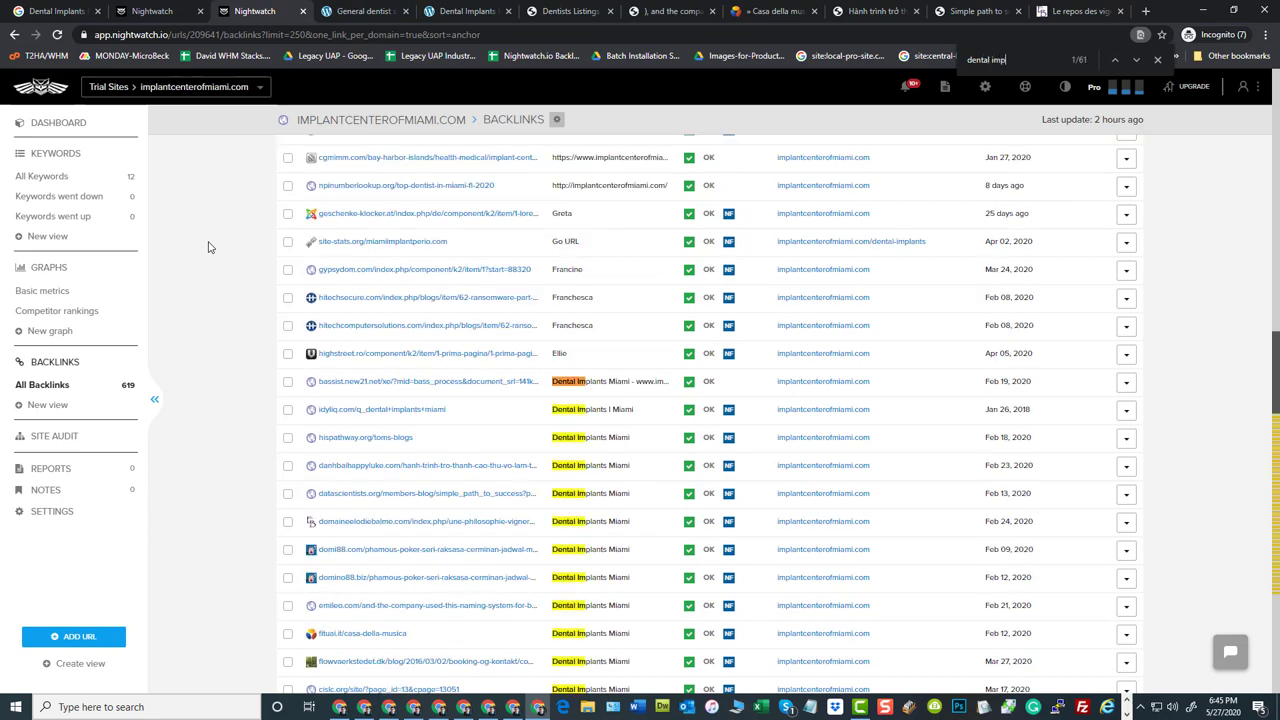
text(lants mil)
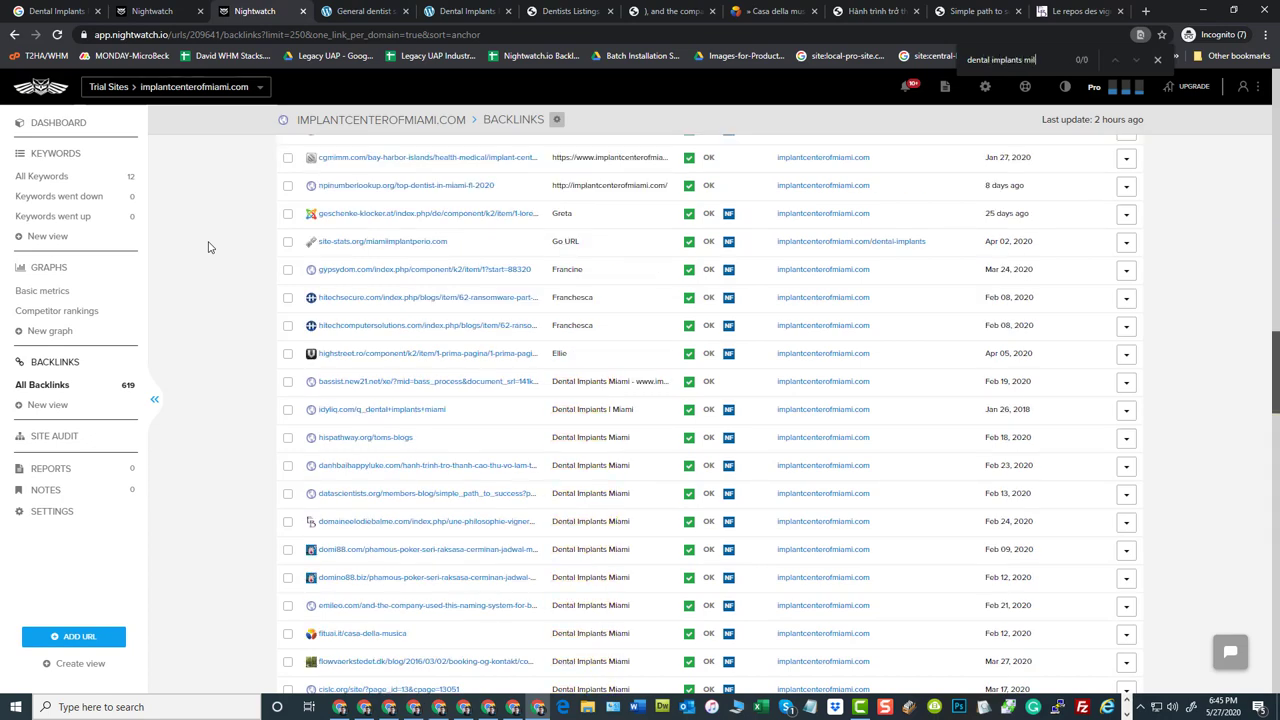
key(BackSpace)
text(ami)
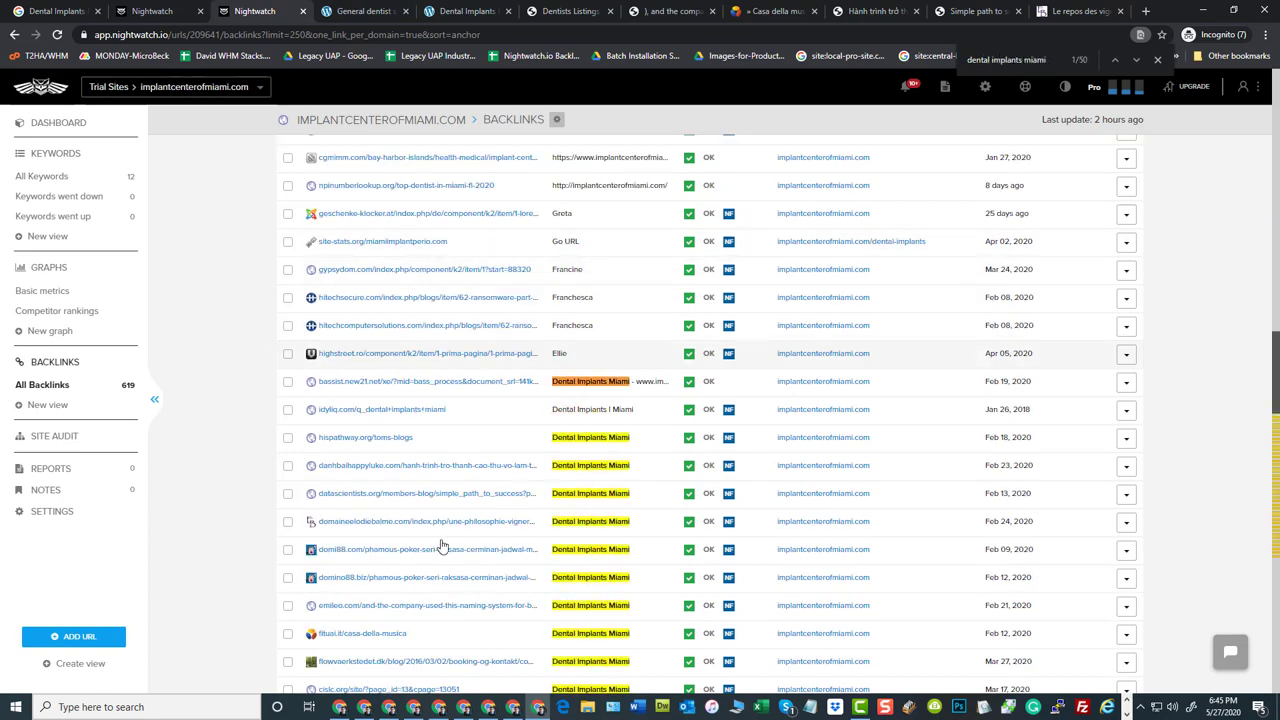
scroll(442, 546, down, 3)
scroll(598, 450, up, 2)
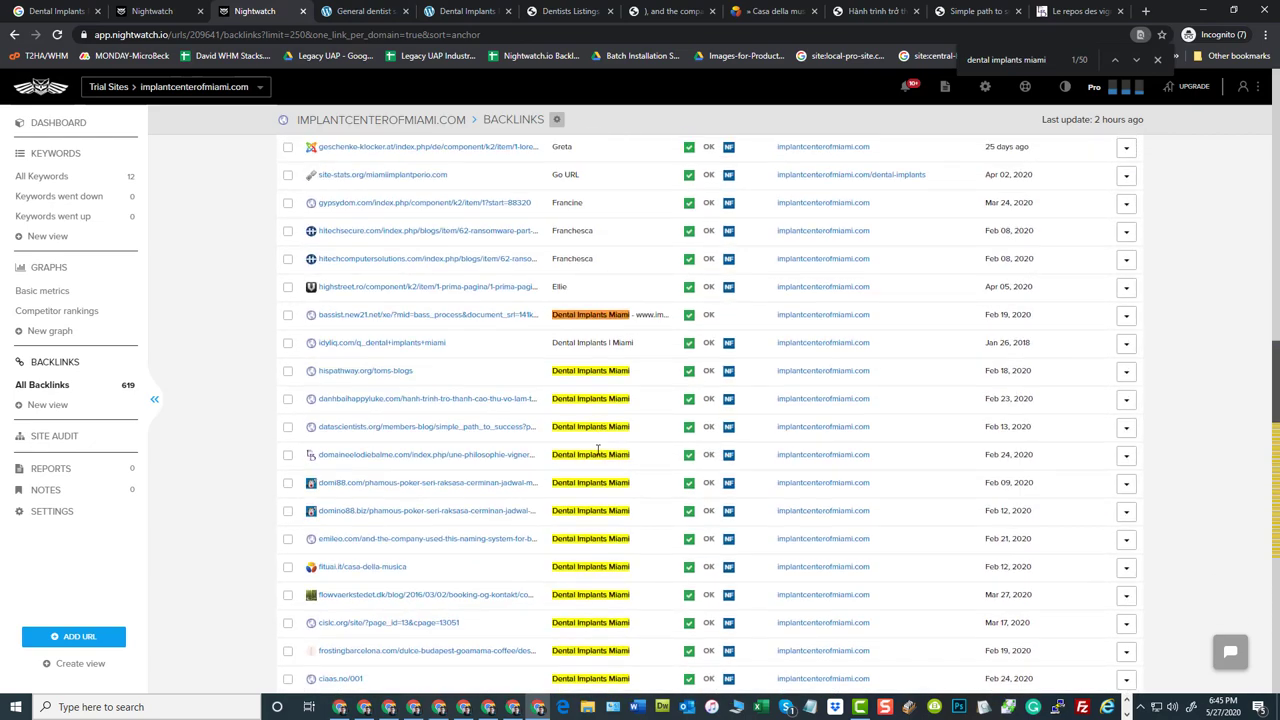
Turn off grouping by referring domain and set the backlink list to show 500 entries per page.
scroll(598, 450, up, 15)
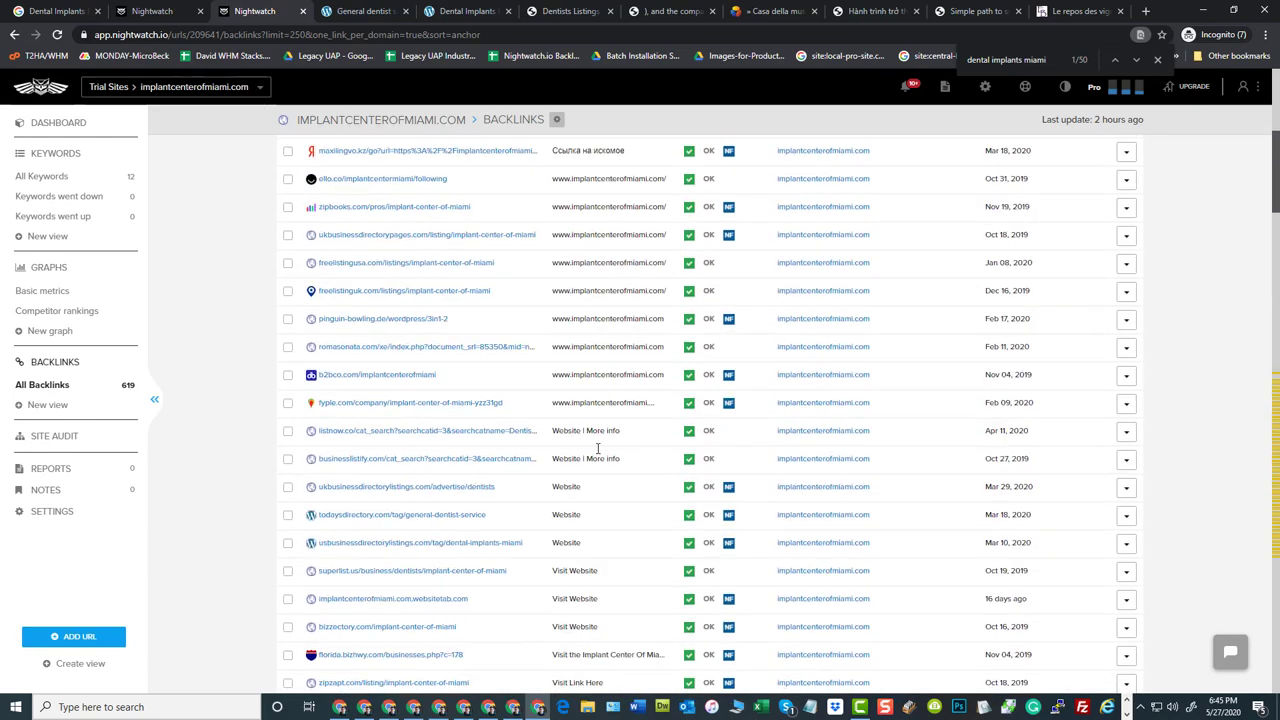
scroll(598, 450, up, 5)
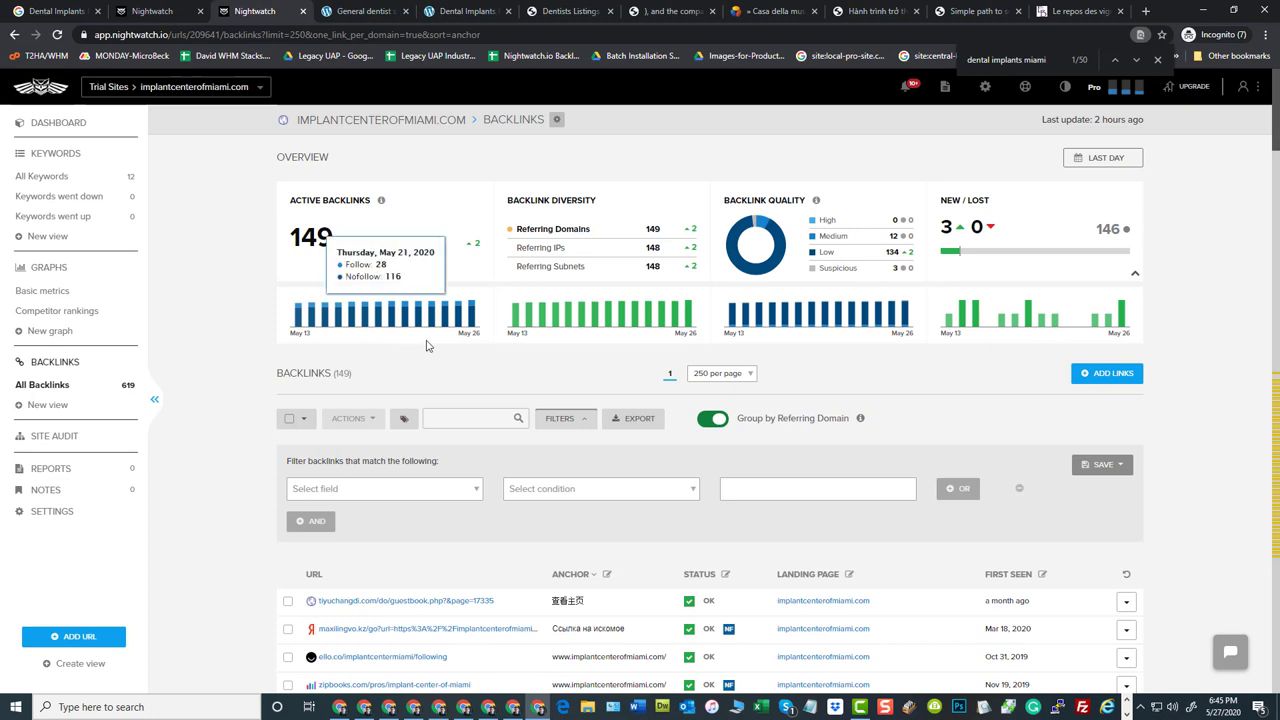
click(710, 421)
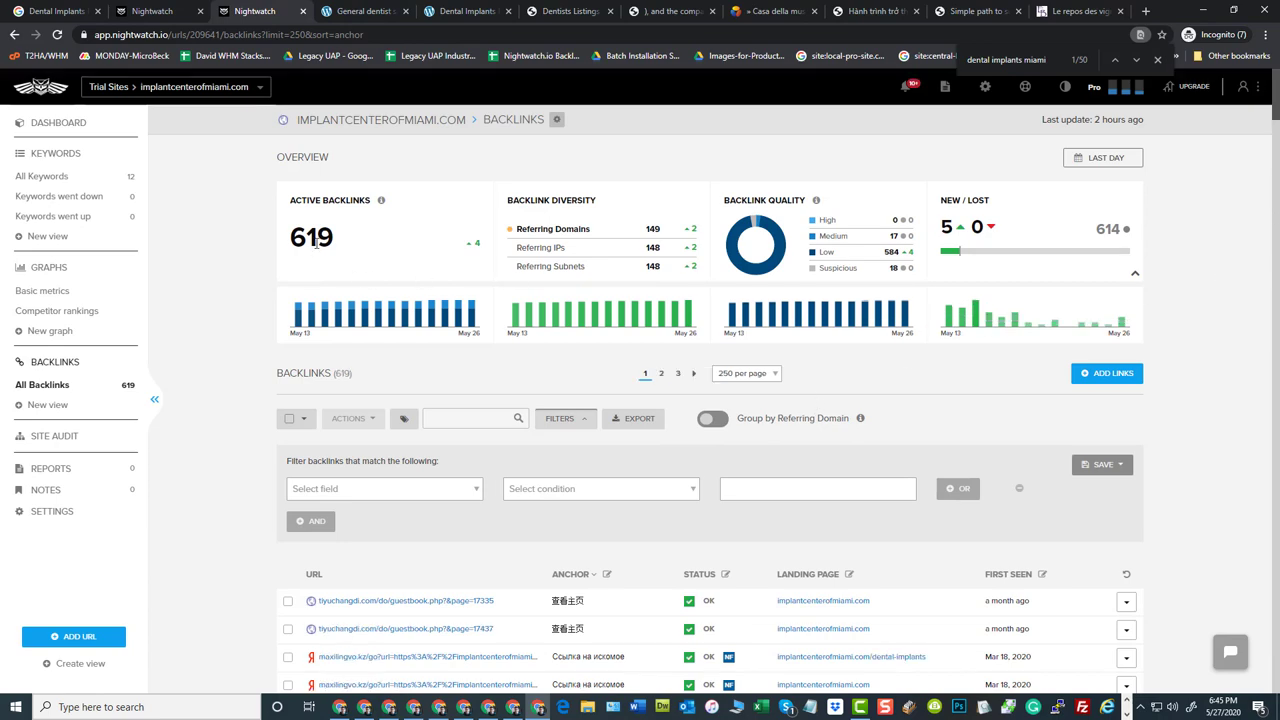
drag(1277, 95, 1270, 683)
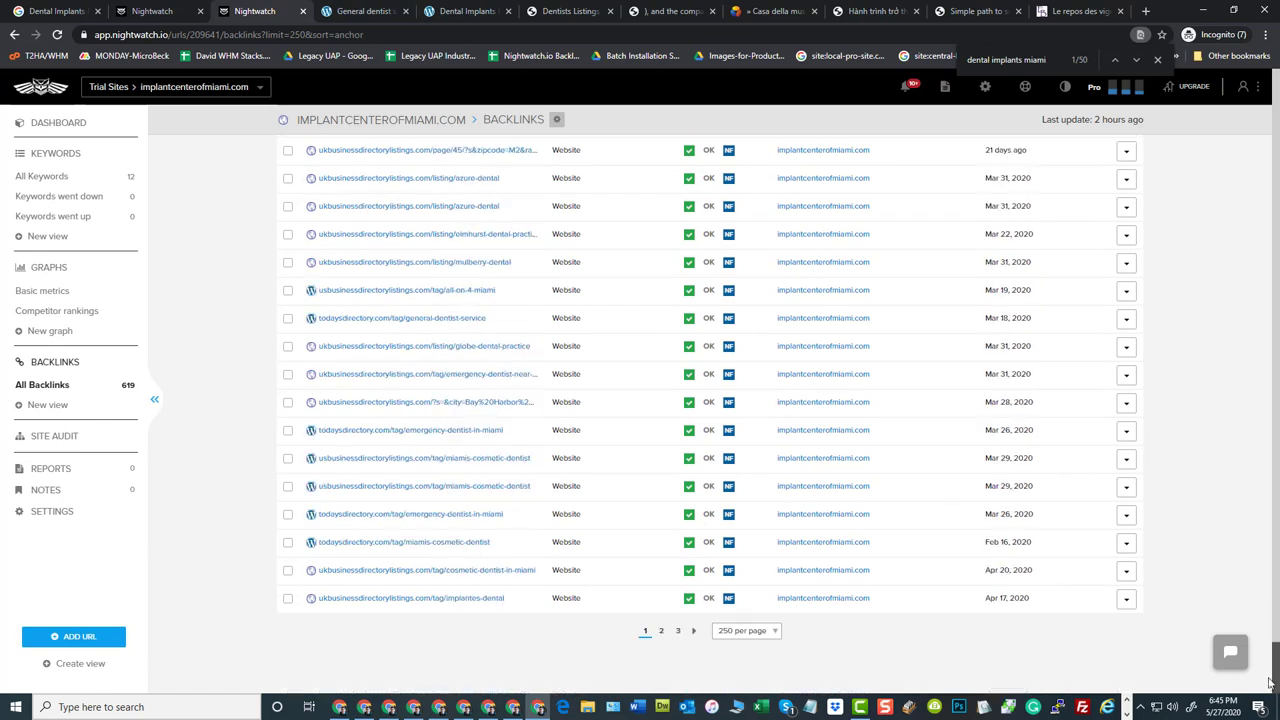
click(731, 633)
click(743, 616)
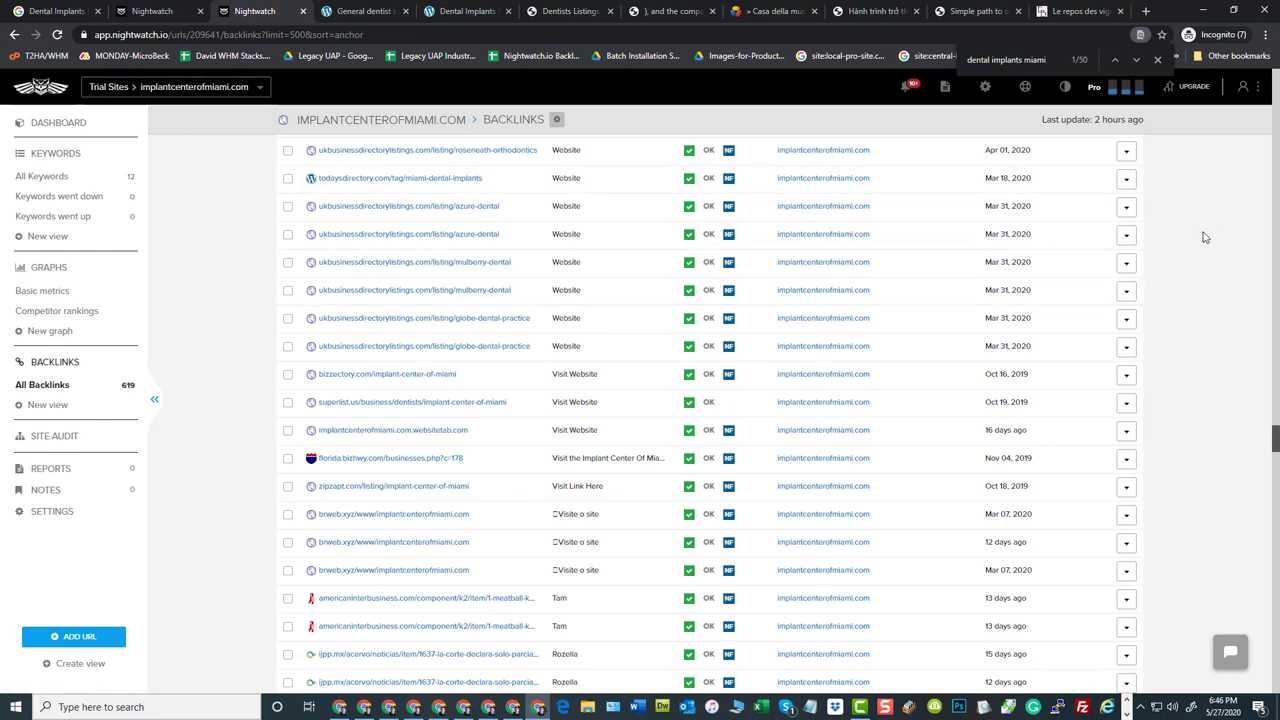
Search the ungrouped backlink list for "dental implants miami" and look through the entries around those anchors.
scroll(1195, 252, up, 6)
scroll(1188, 260, up, 15)
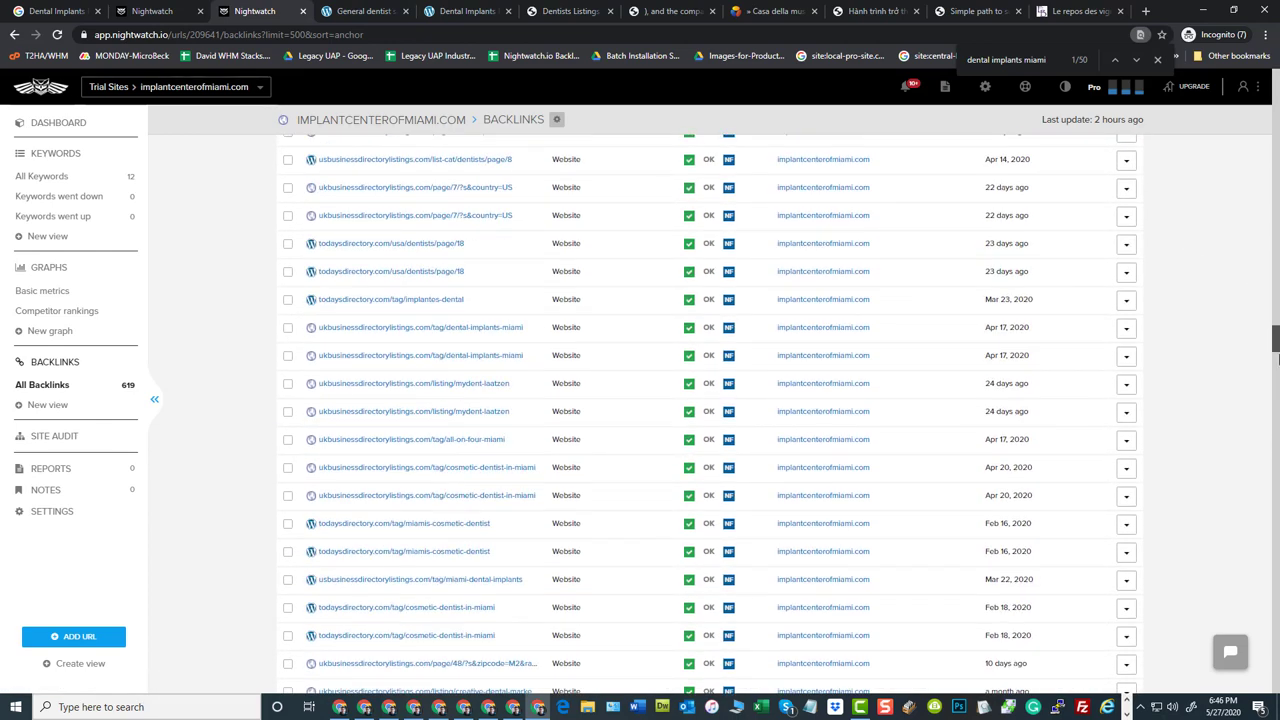
scroll(1272, 310, up, 20)
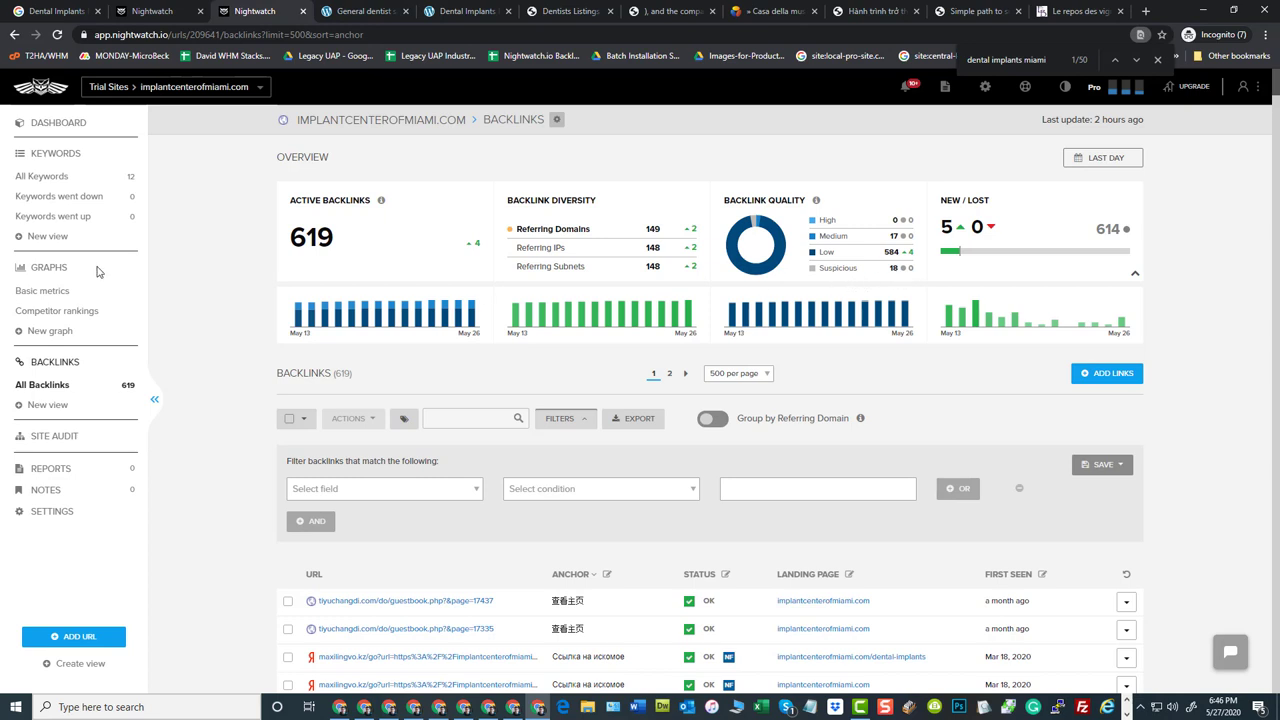
key(ctrl+f)
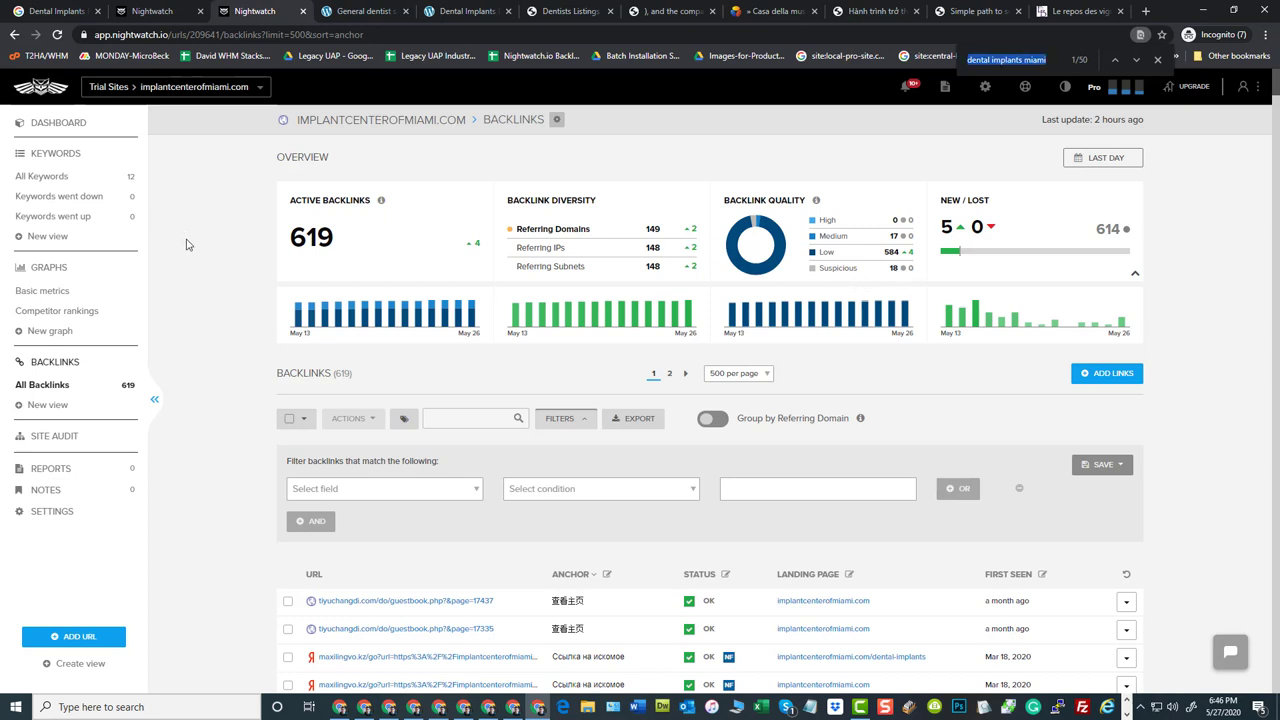
text(dental implants miami)
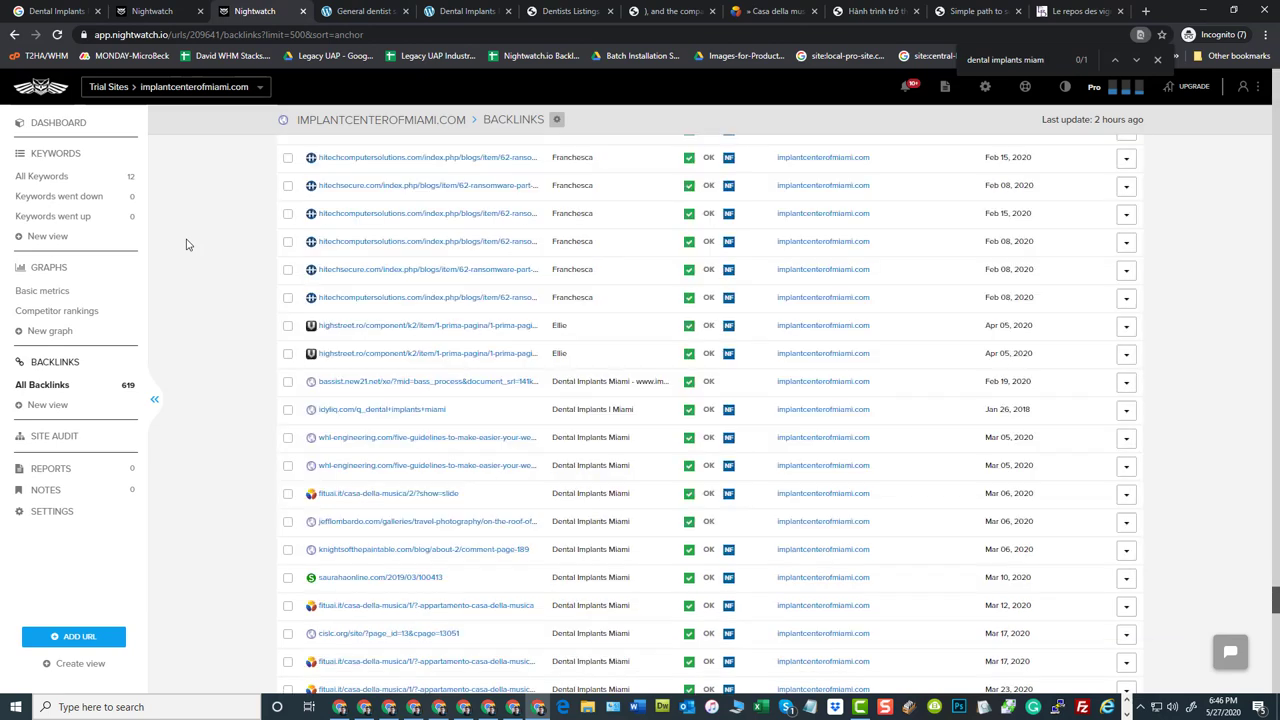
scroll(655, 345, down, 3)
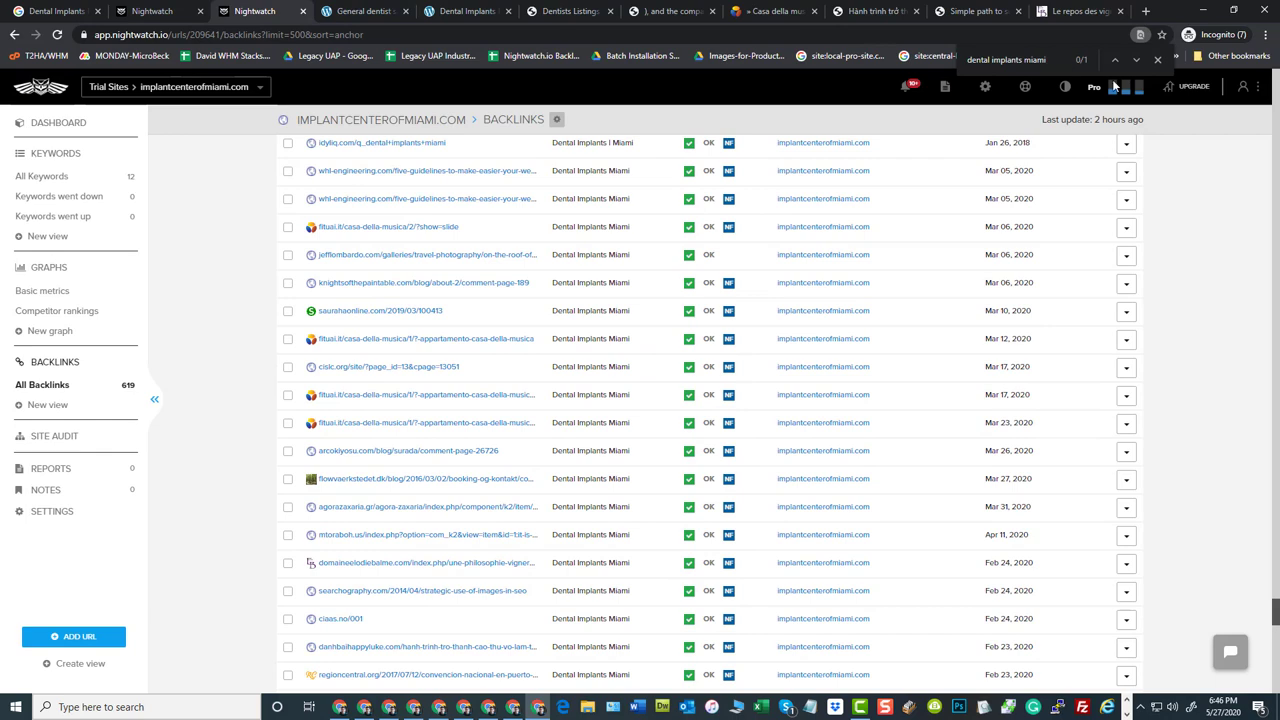
scroll(1176, 349, down, 3)
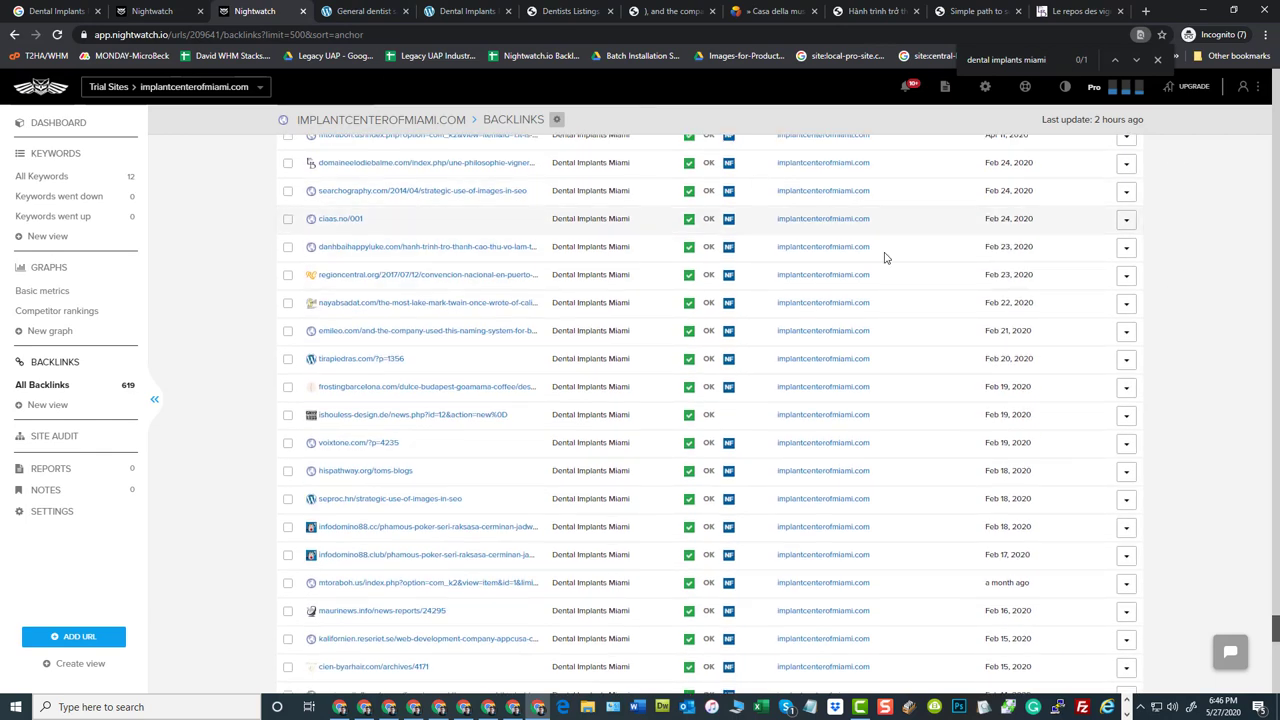
scroll(874, 263, up, 15)
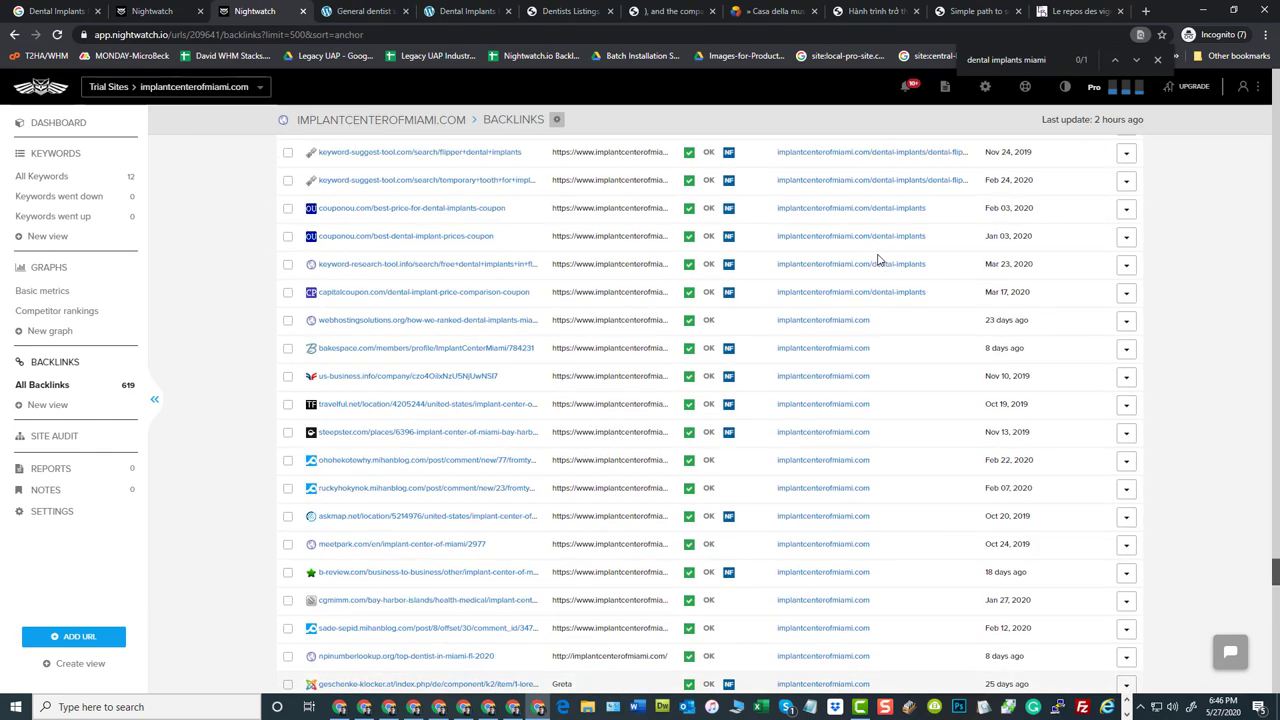
scroll(886, 260, down, 10)
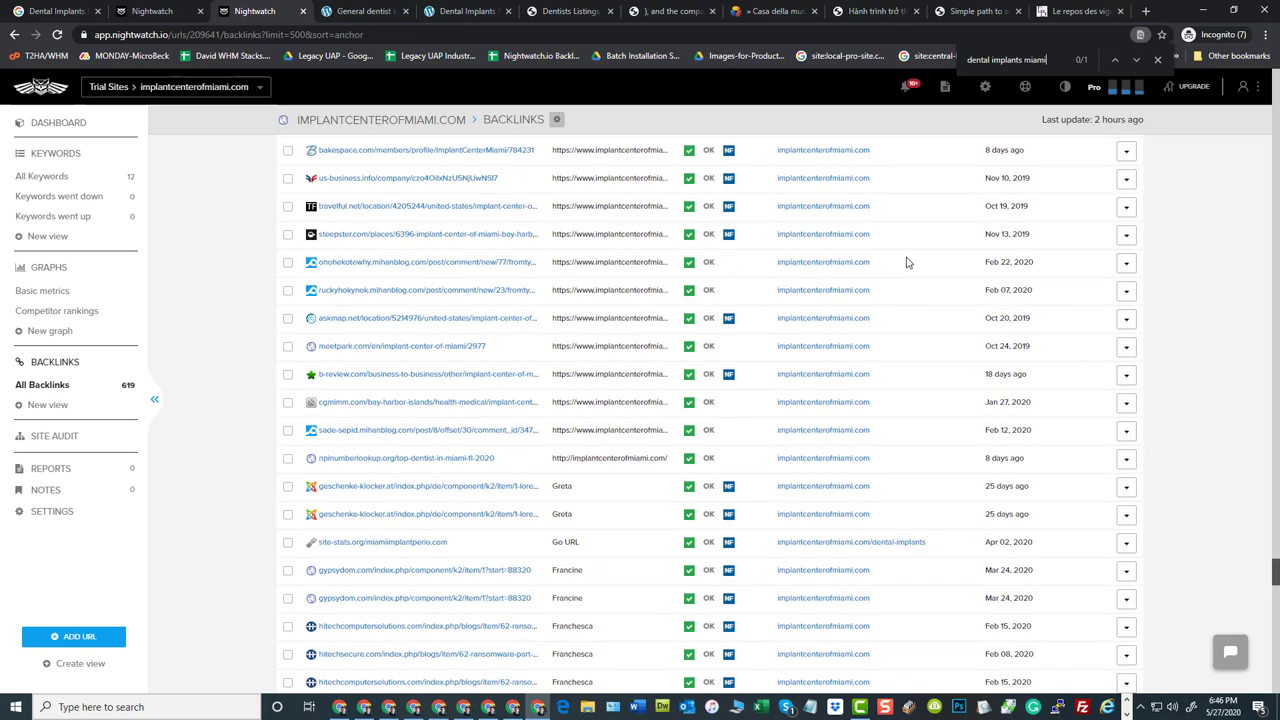
Re-enter "miami" in the page search term and review the Dental Implants Miami anchors and the URL and name anchors listed before them.
double_click(1040, 60)
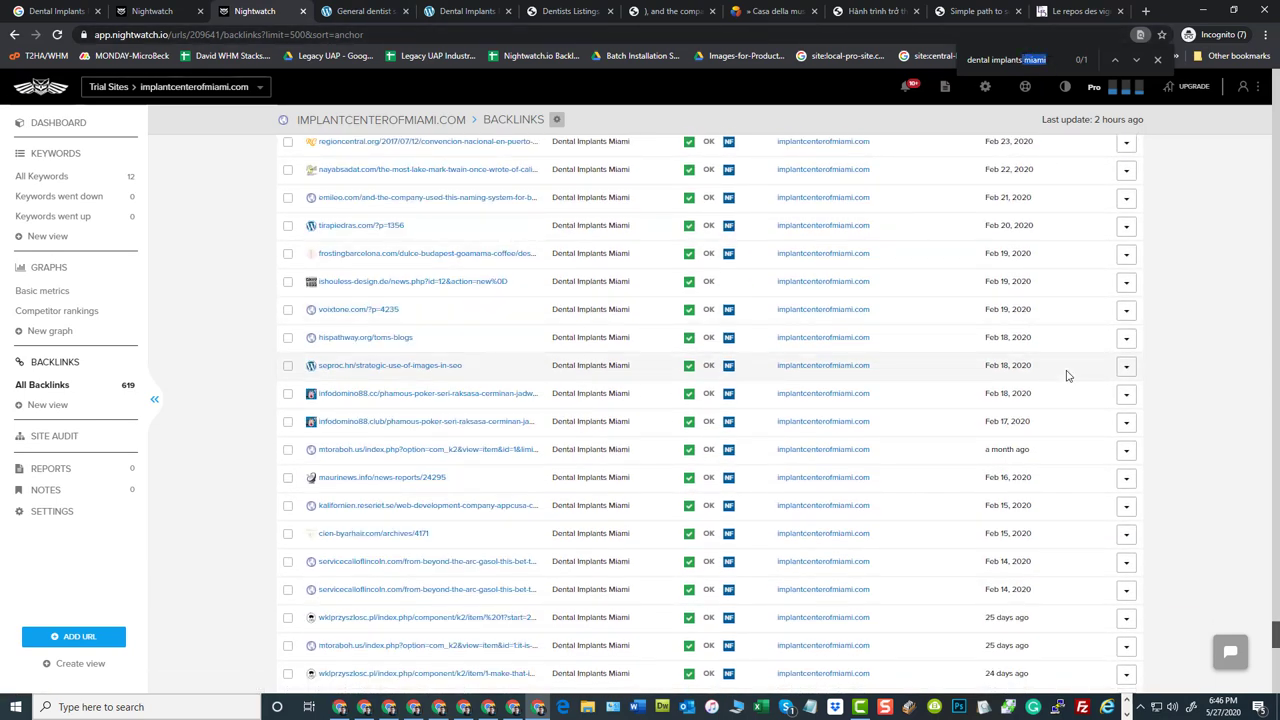
key(BackSpace)
text(m)
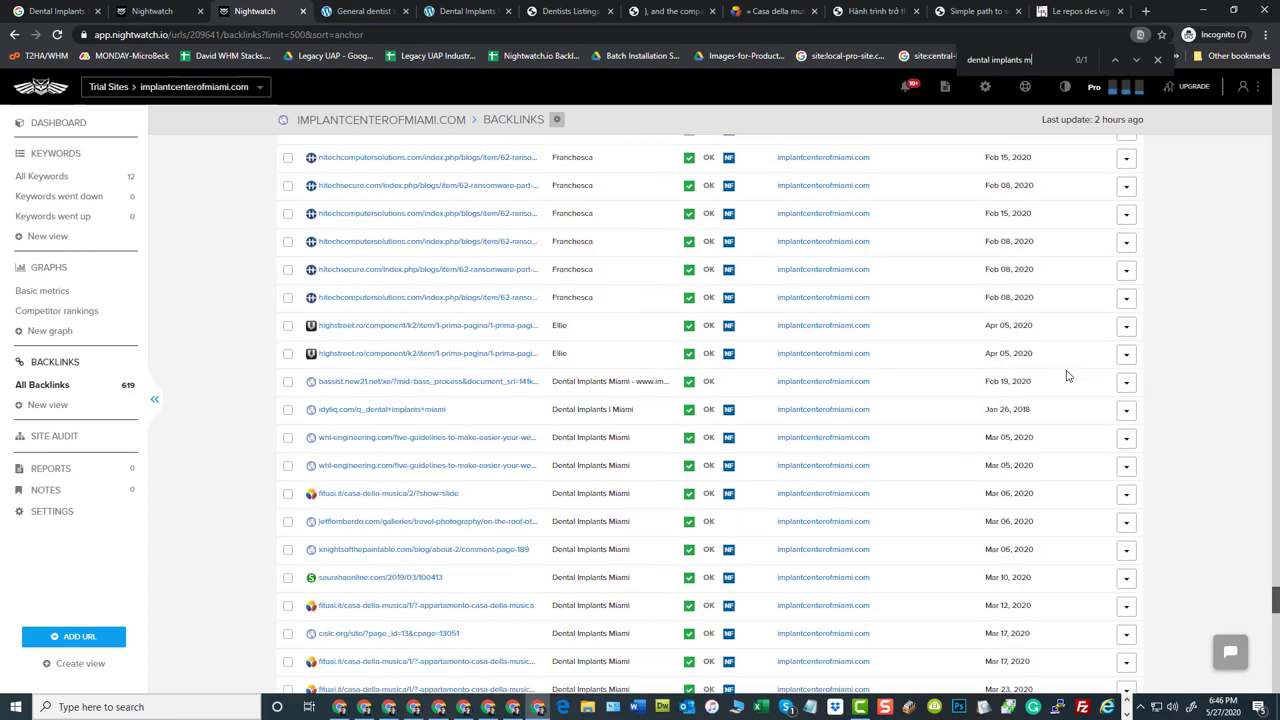
text(iami)
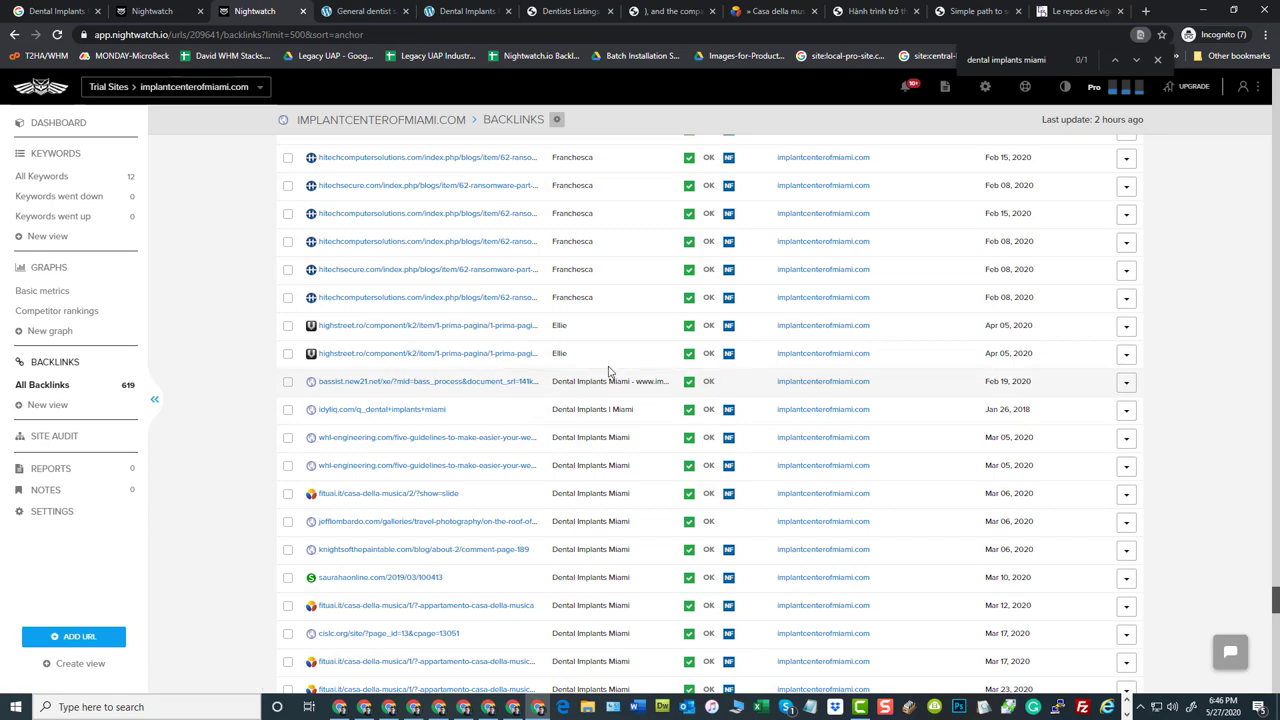
scroll(608, 371, down, 10)
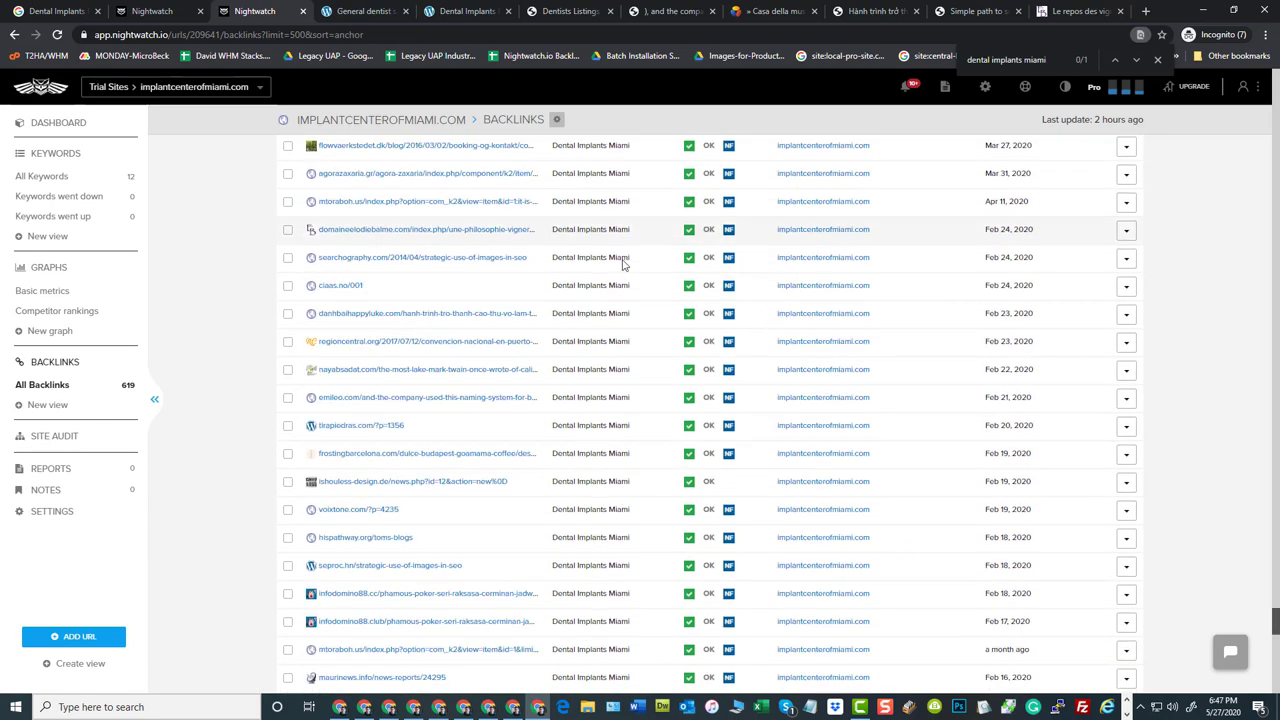
scroll(622, 262, down, 3)
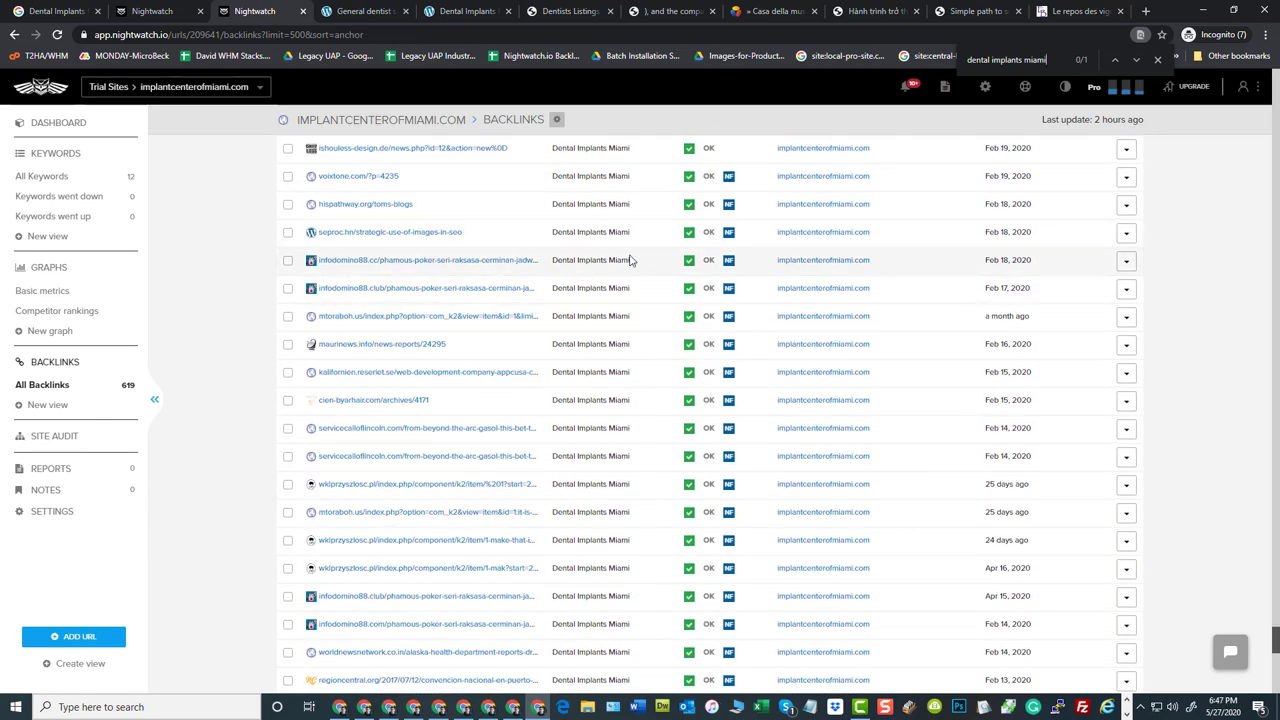
scroll(630, 260, down, 6)
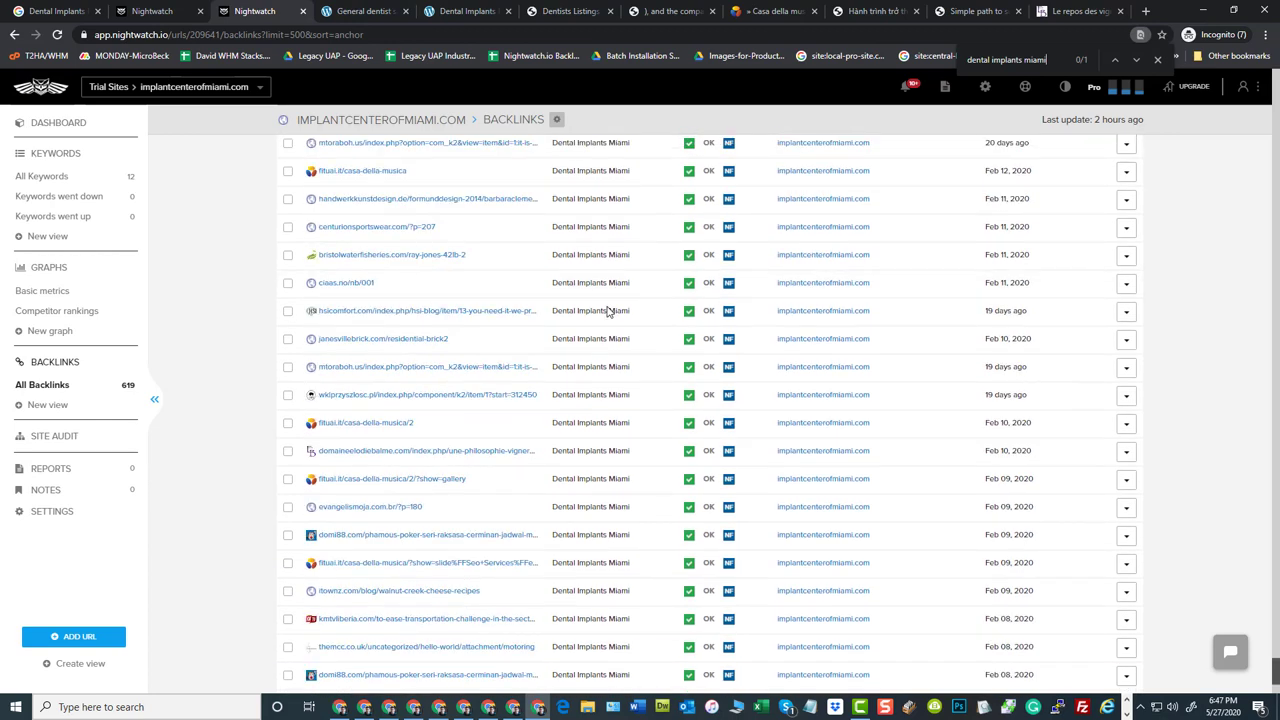
scroll(600, 315, up, 6)
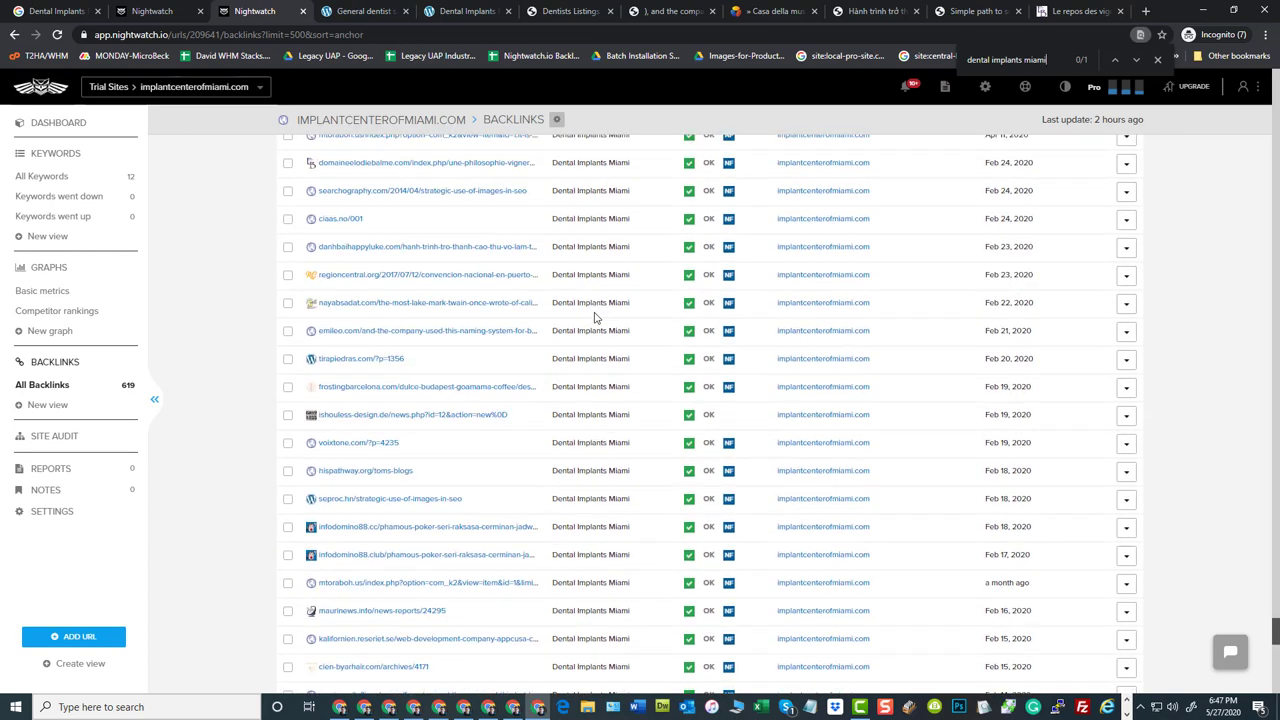
scroll(600, 310, up, 10)
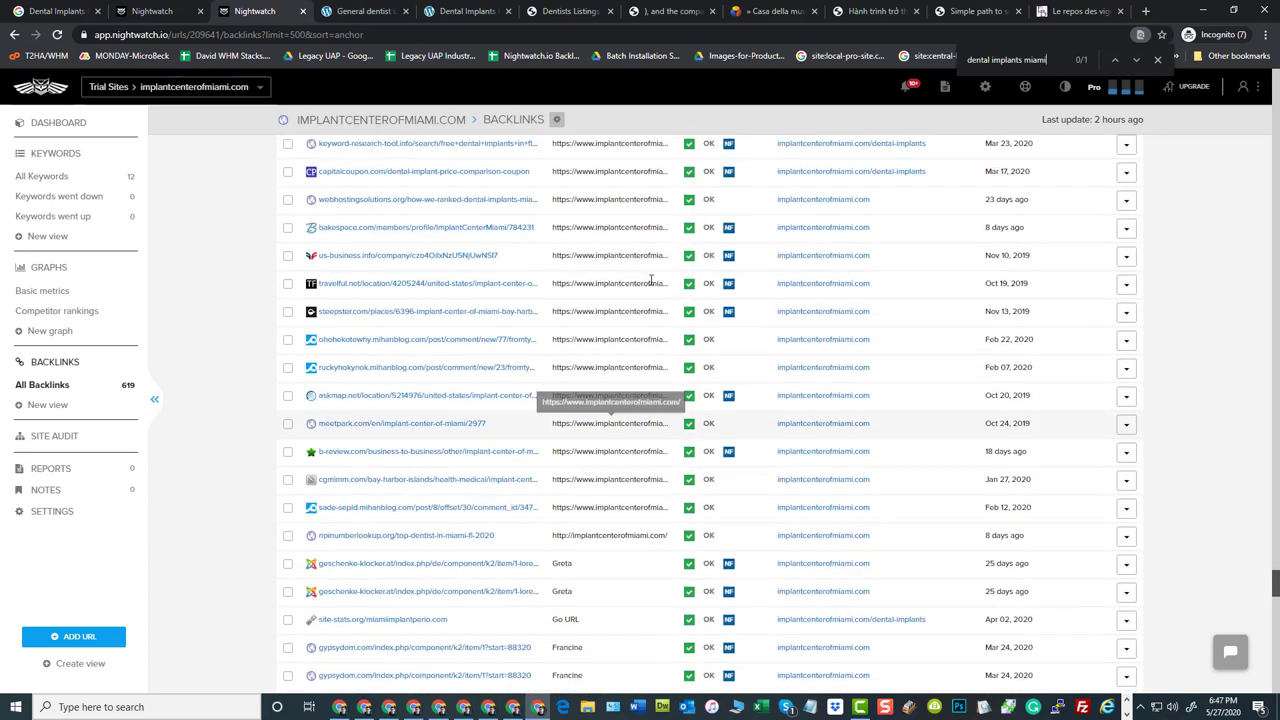
scroll(651, 278, up, 15)
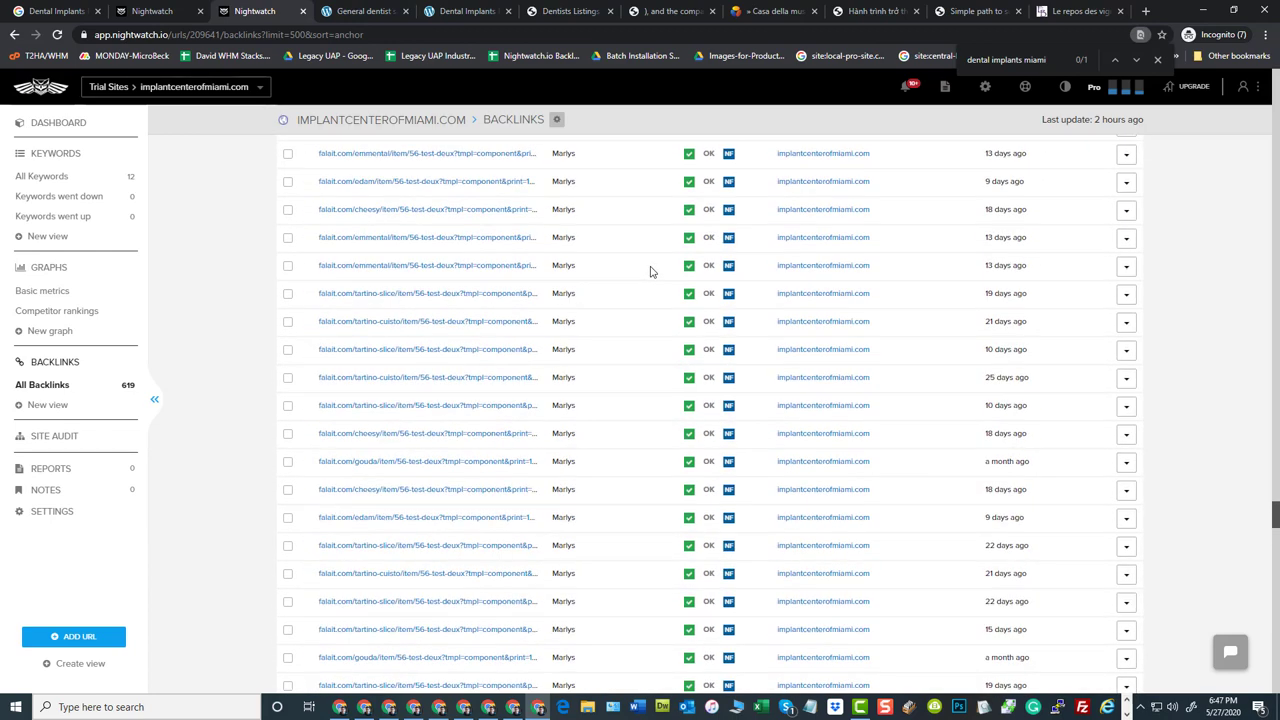
Examine the Implant Center Of Miami listing on the Todays Directory general-dentist-service page and follow its Website link.
click(343, 12)
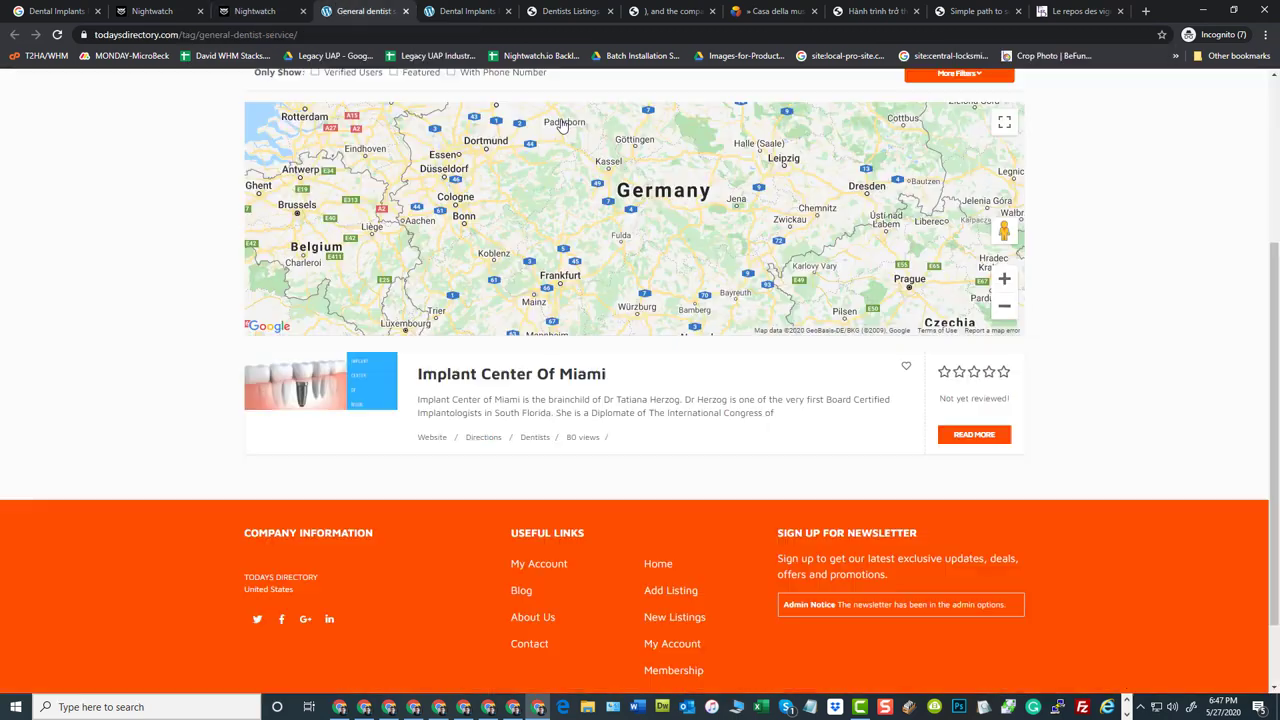
scroll(157, 243, up, 3)
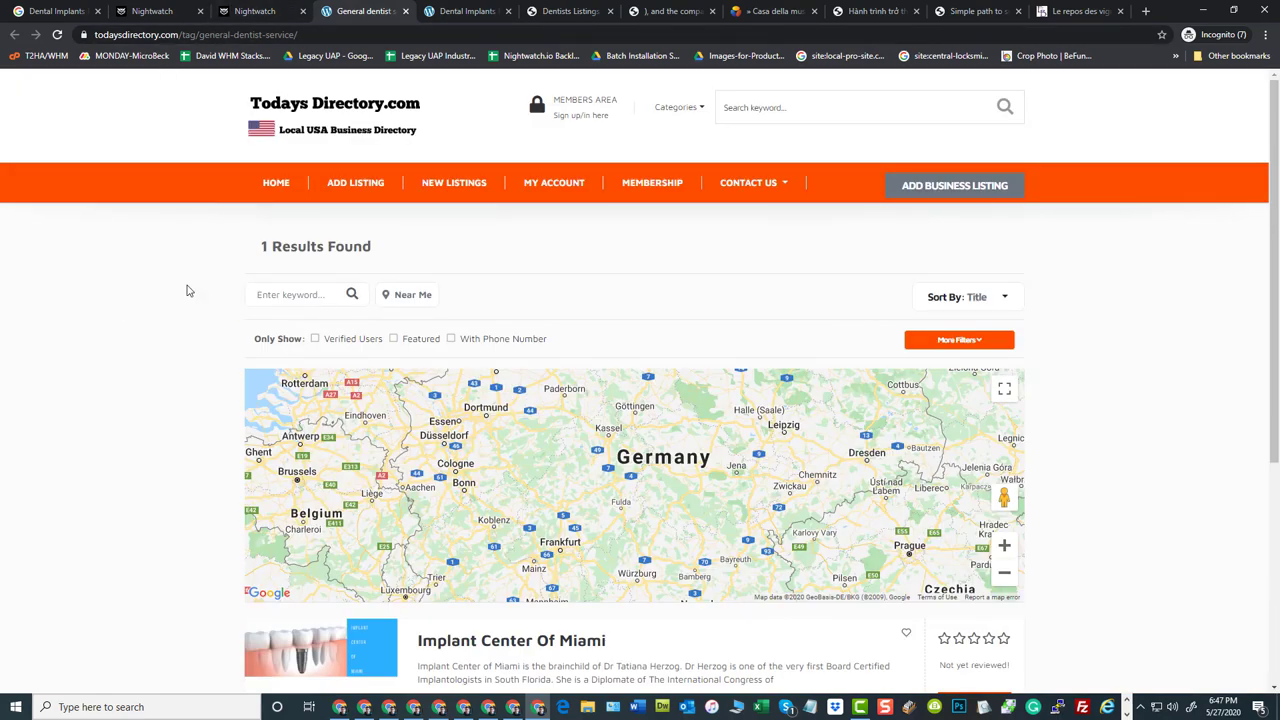
scroll(540, 200, down, 4)
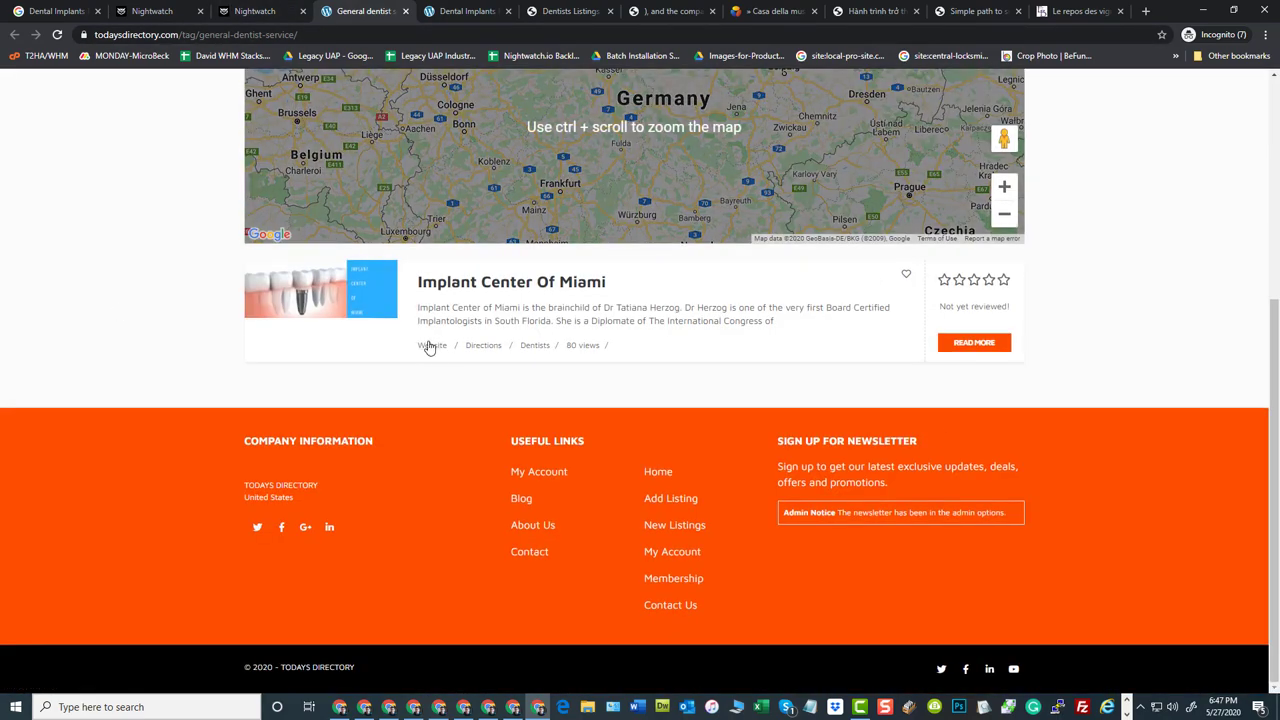
scroll(140, 246, up, 4)
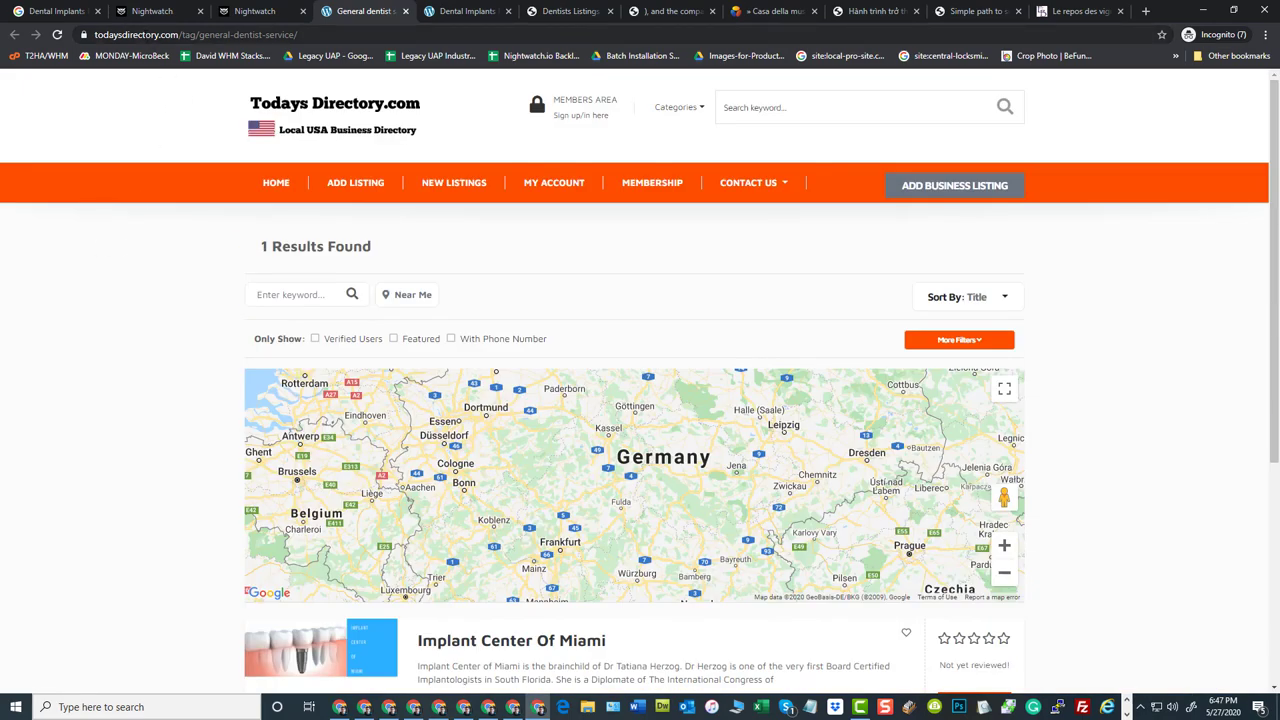
scroll(610, 148, down, 4)
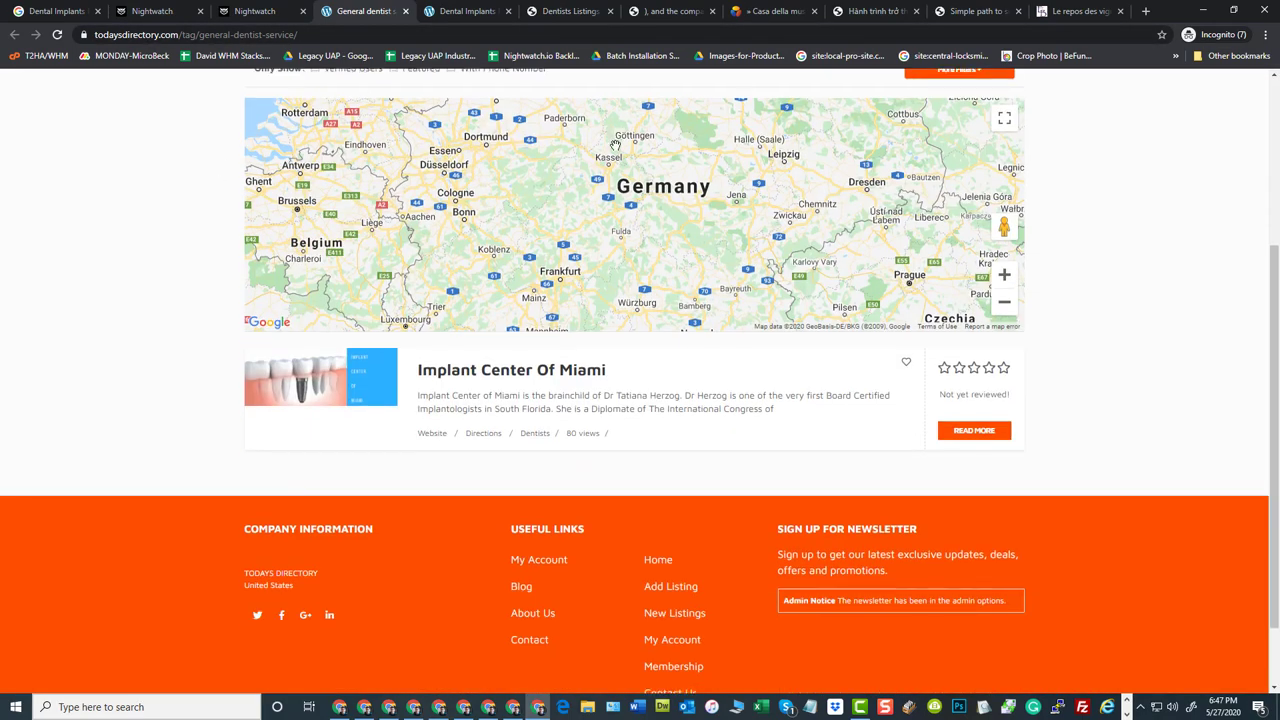
scroll(683, 374, up, 2)
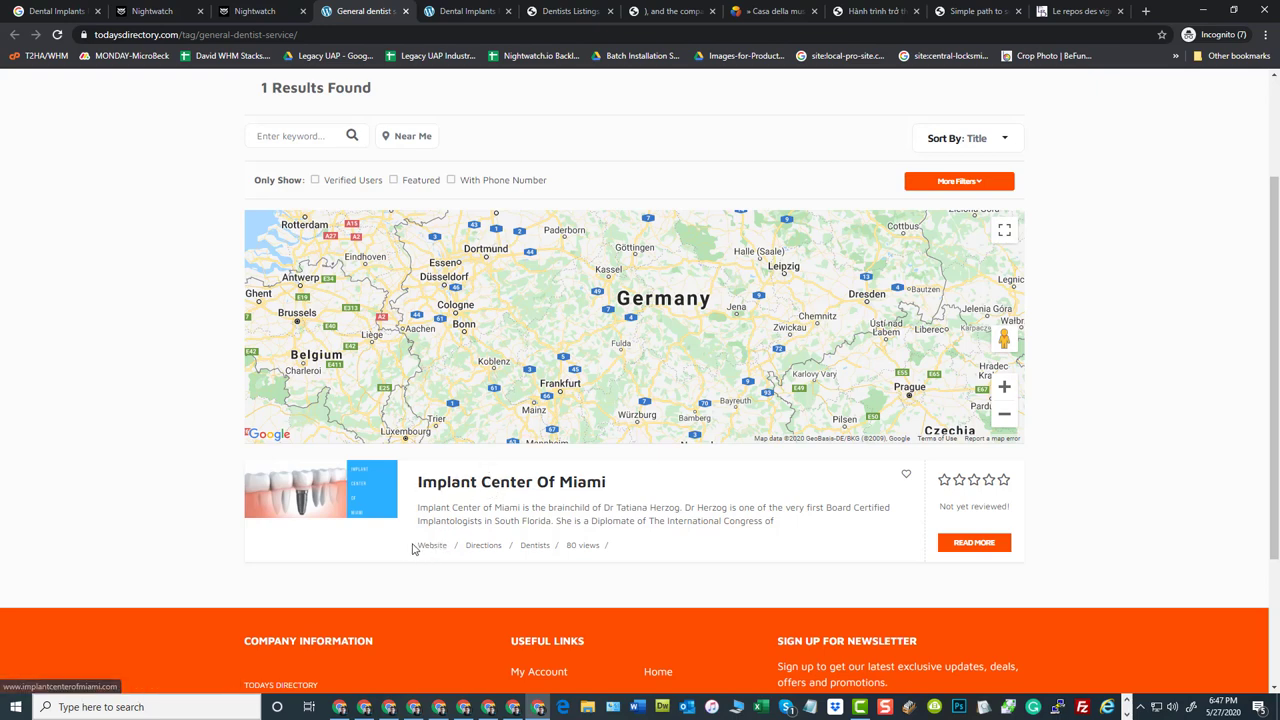
drag(412, 548, 449, 548)
click(428, 547)
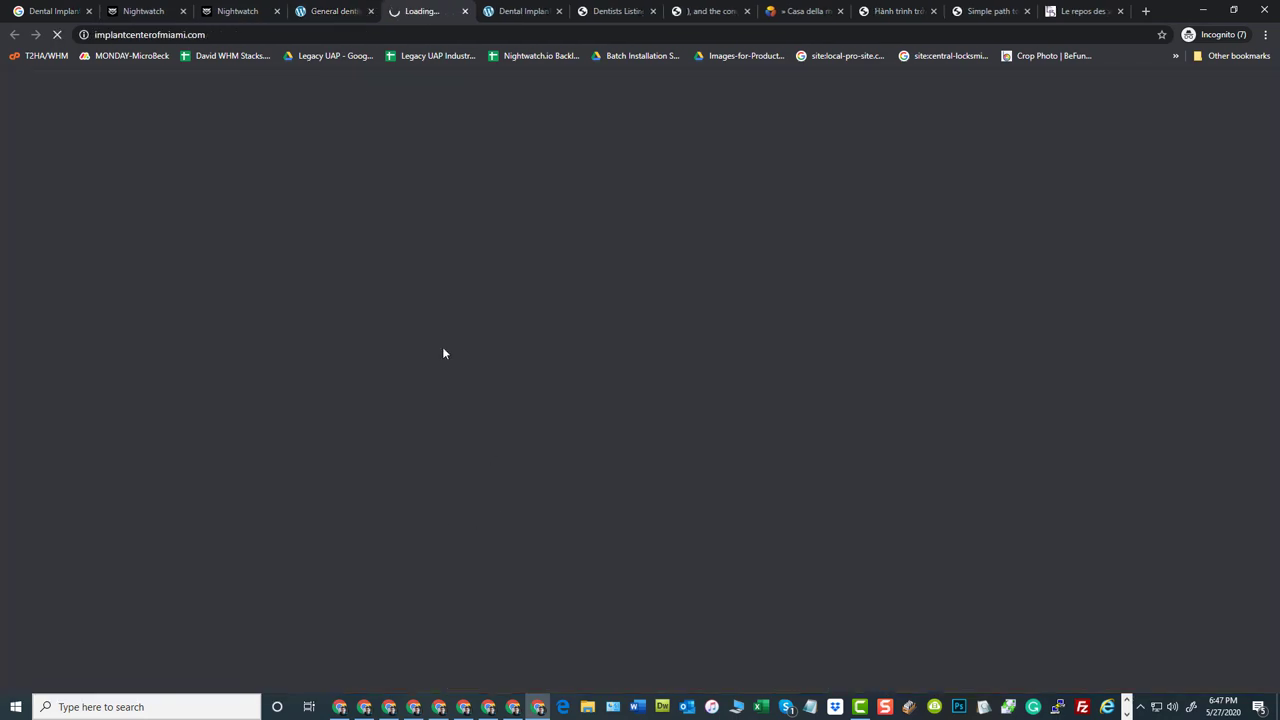